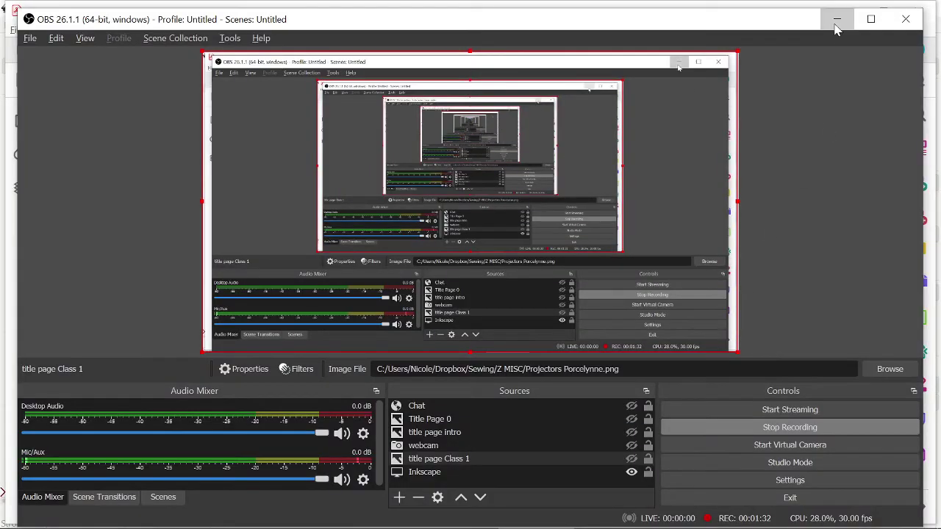
# Step: Pick 34-44 Jackie Projector Layout from Sewing > Porcelynne > Jackie34-44 as PDF Stitcher's input file
pyautogui.click(834, 15)
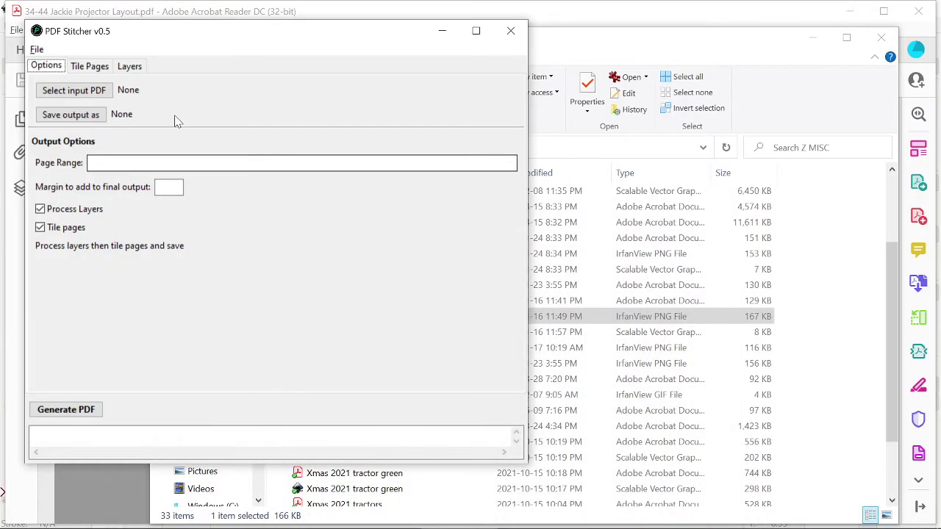
pyautogui.click(82, 91)
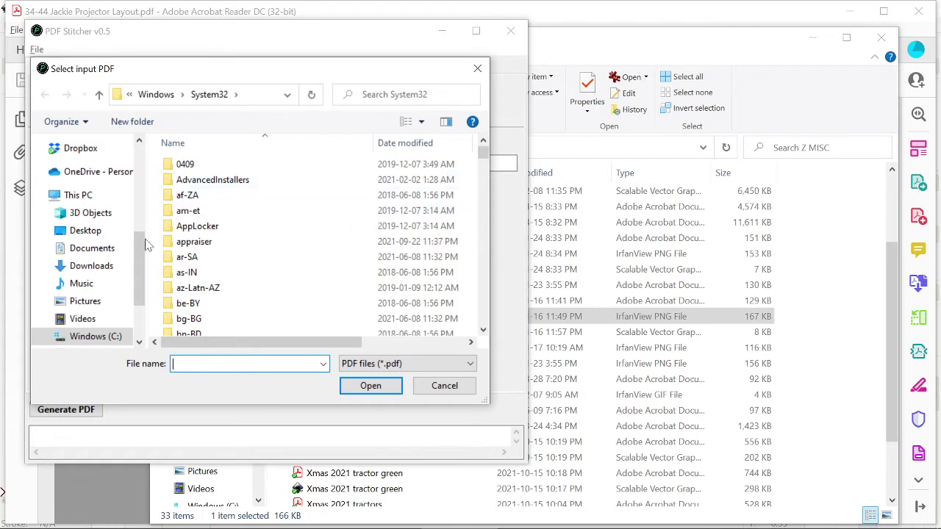
pyautogui.moveTo(146, 248); pyautogui.dragTo(141, 169)
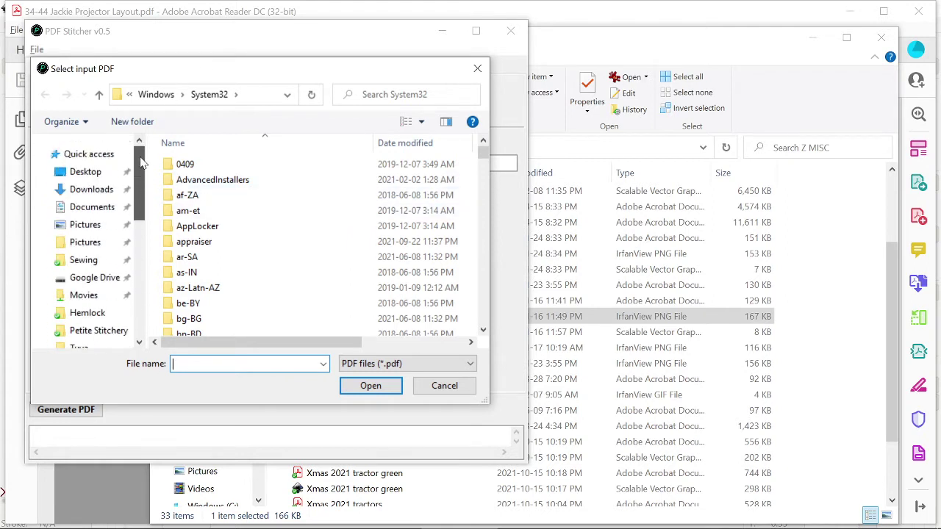
pyautogui.click(81, 262)
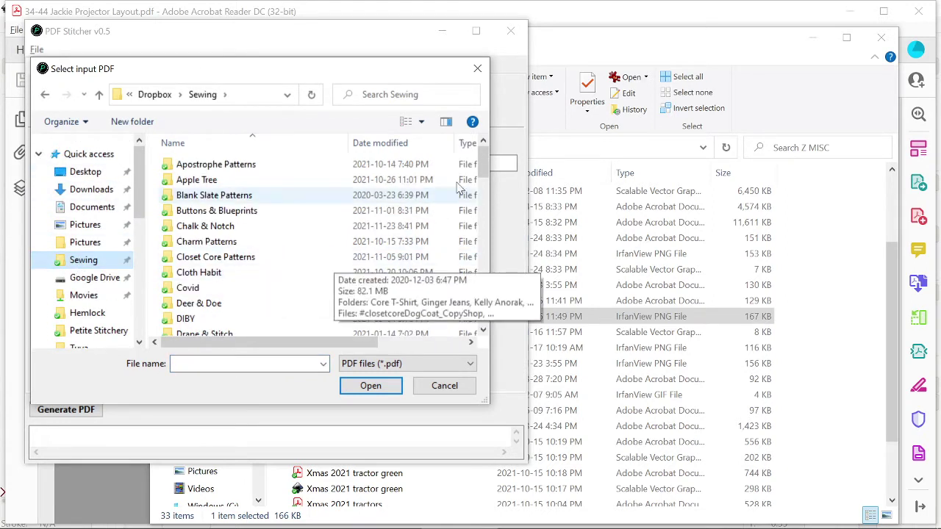
pyautogui.moveTo(482, 164); pyautogui.dragTo(481, 249)
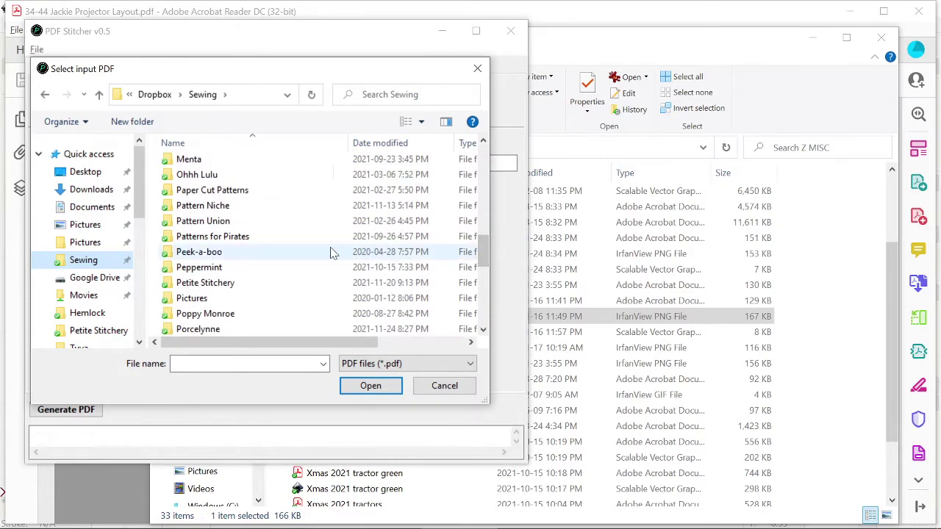
pyautogui.click(261, 286)
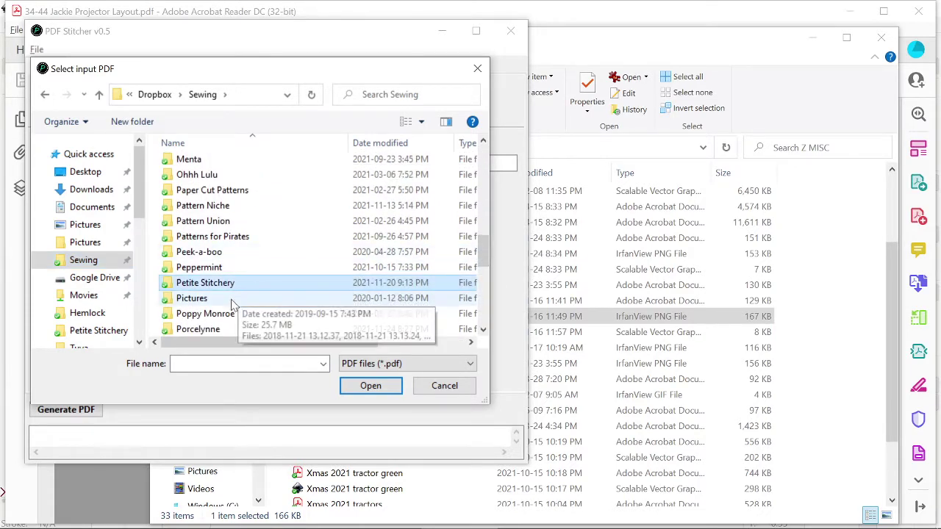
pyautogui.click(222, 330)
pyautogui.doubleClick(222, 330)
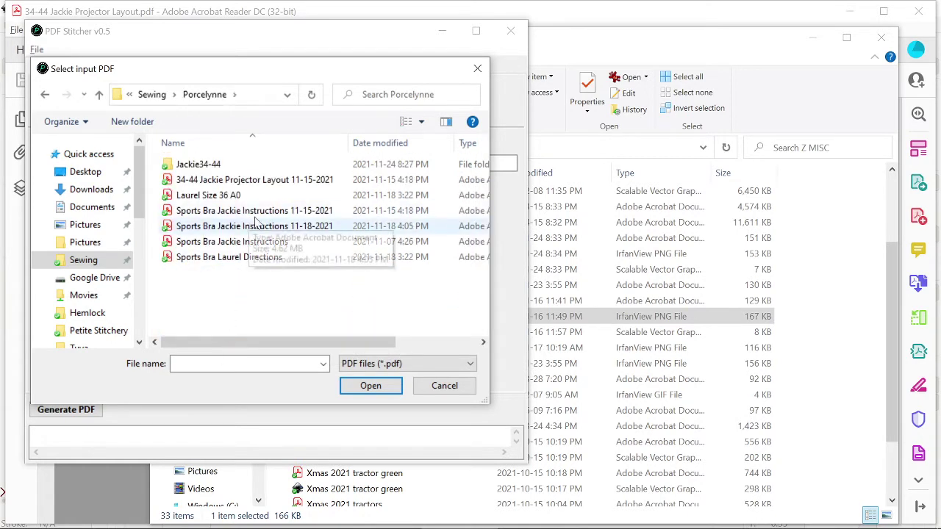
pyautogui.doubleClick(227, 168)
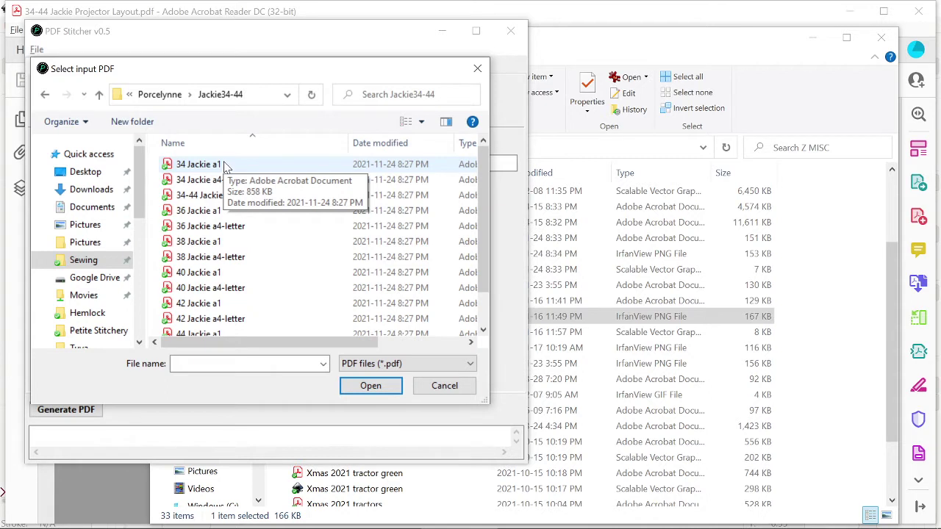
pyautogui.click(243, 196)
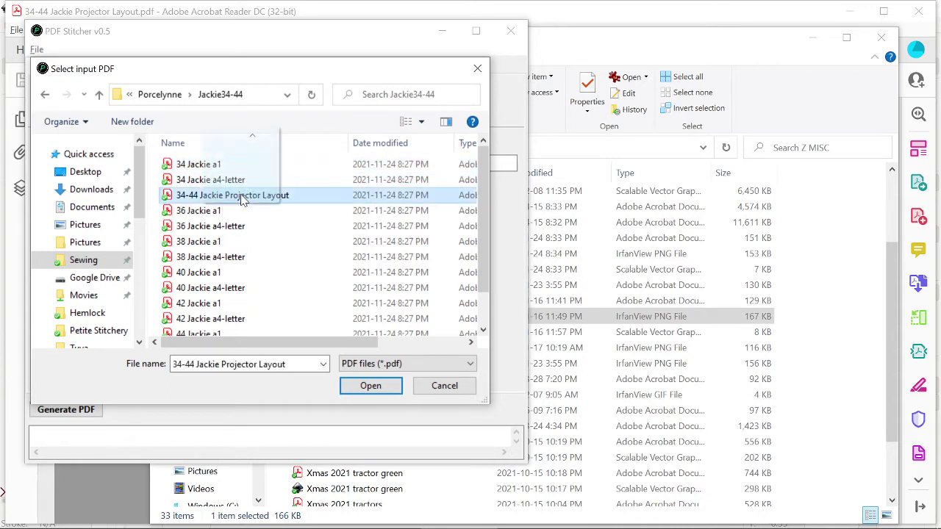
# Step: Confirm the input and set the output to Jackie 36D.pdf, then show the Tile Pages settings
pyautogui.click(371, 386)
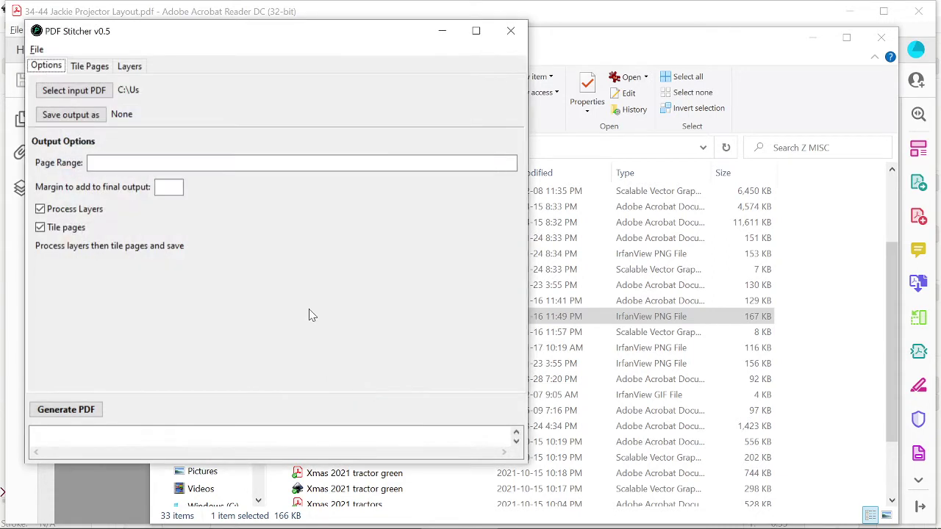
pyautogui.click(98, 117)
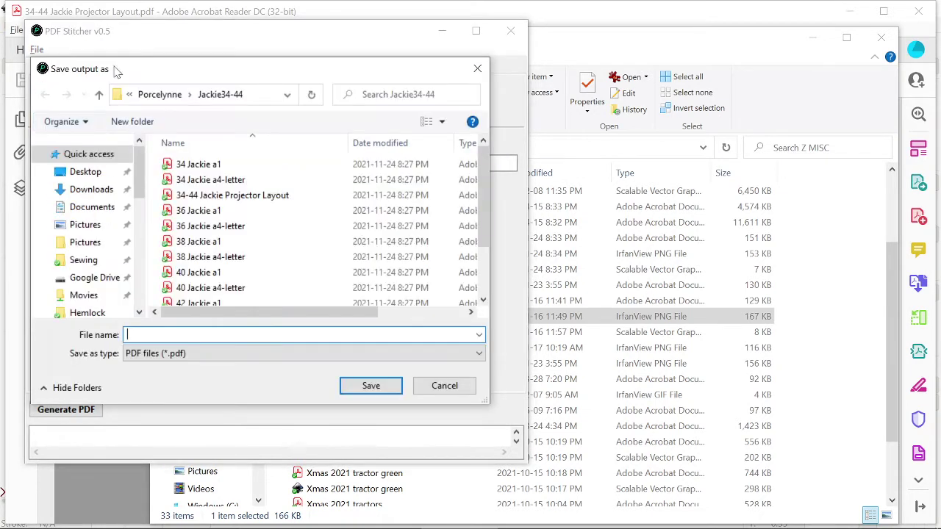
pyautogui.write('P')
pyautogui.press('BackSpace')
pyautogui.write('Jackie 36D')
pyautogui.click(373, 388)
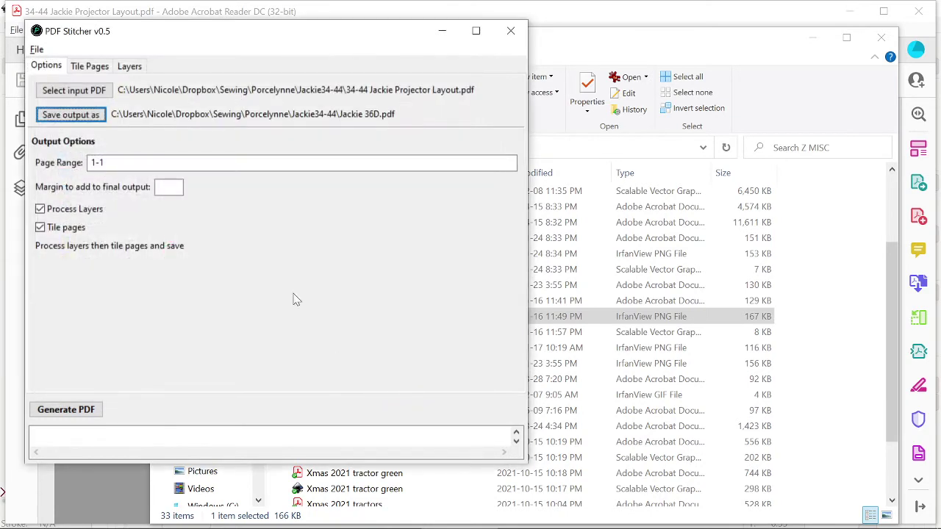
pyautogui.click(91, 67)
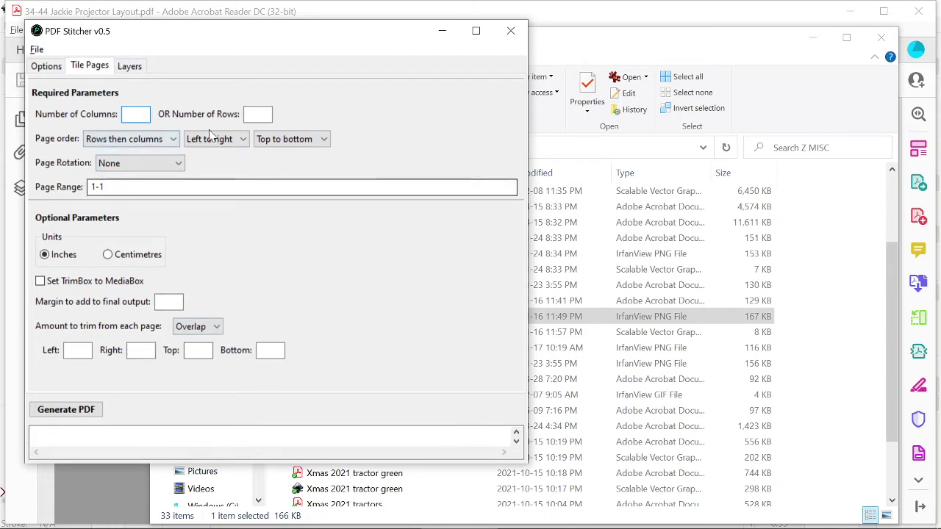
# Step: Keep only the Pattern Info, 13mm-Ajustable Strap, Tabs- All Sizes, 36 Band and 36D layers
pyautogui.click(130, 66)
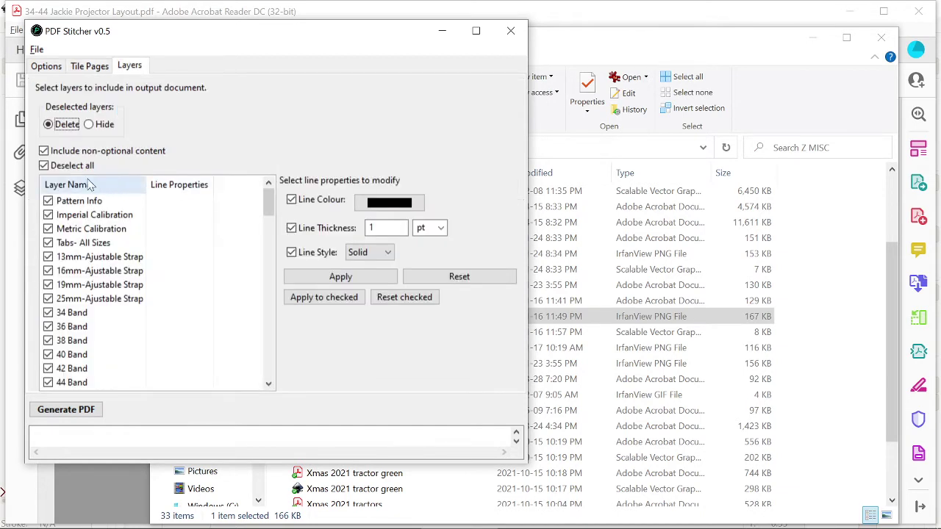
pyautogui.click(44, 165)
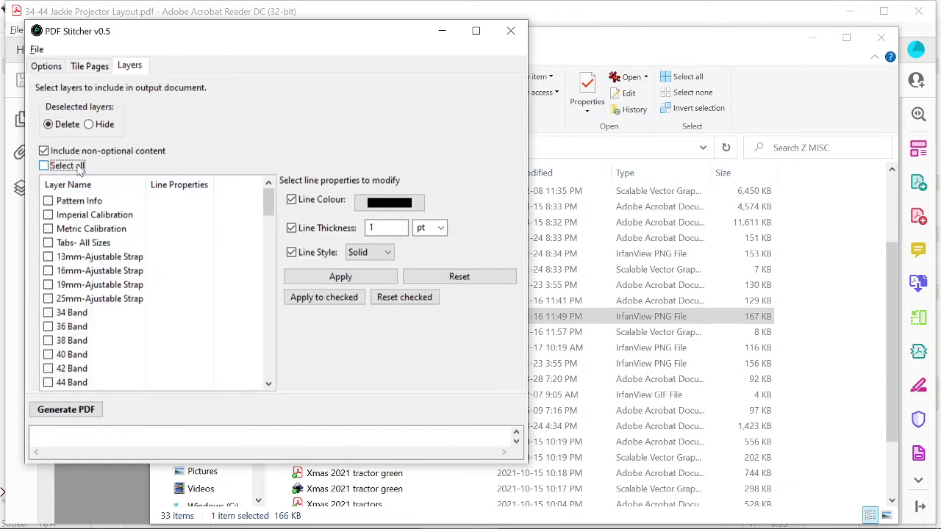
pyautogui.click(49, 202)
pyautogui.click(48, 257)
pyautogui.click(49, 244)
pyautogui.click(48, 326)
pyautogui.scroll(-3, 74, 335)
pyautogui.scroll(-5, 63, 330)
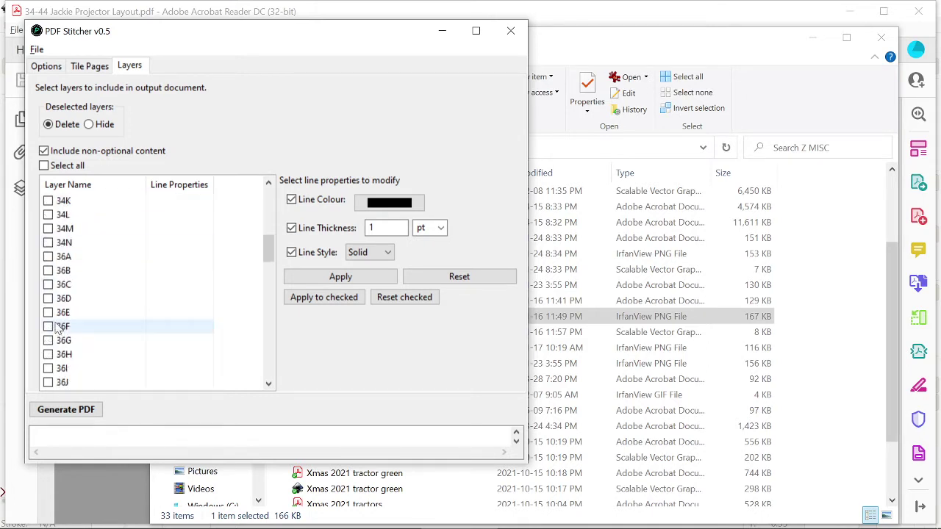
pyautogui.click(49, 299)
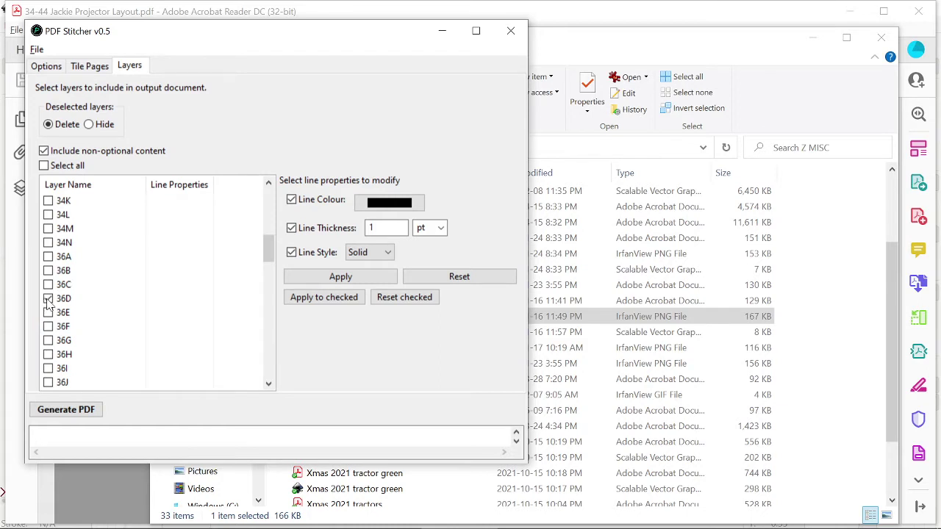
# Step: Give the 36D, 36 Band and 13mm strap layers 3 pt lines, then generate the PDF
pyautogui.click(64, 300)
pyautogui.click(147, 298)
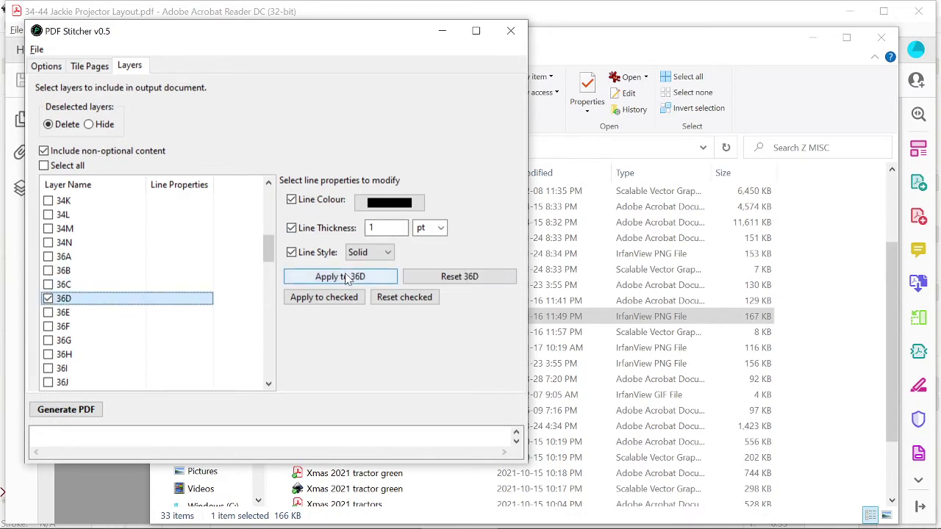
pyautogui.doubleClick(371, 228)
pyautogui.write('3')
pyautogui.click(346, 277)
pyautogui.moveTo(268, 246); pyautogui.dragTo(271, 229)
pyautogui.scroll(4, 132, 250)
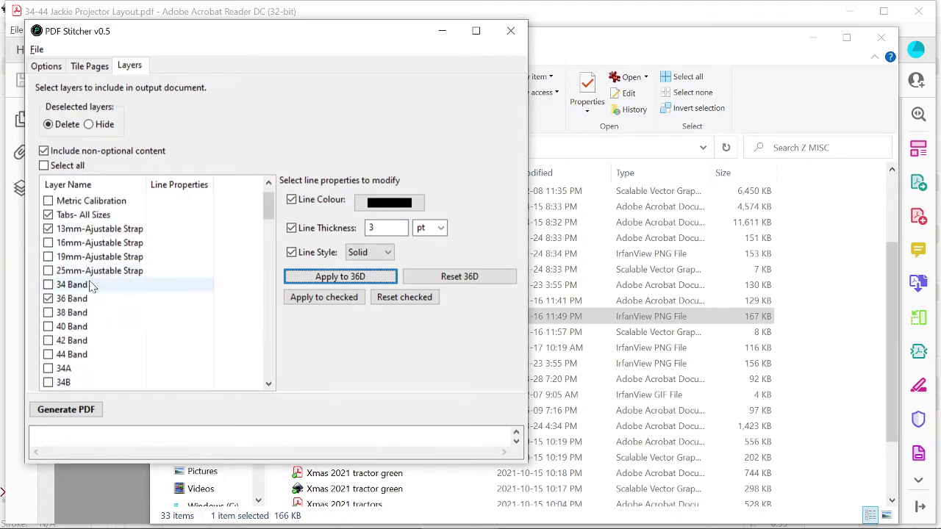
pyautogui.click(94, 298)
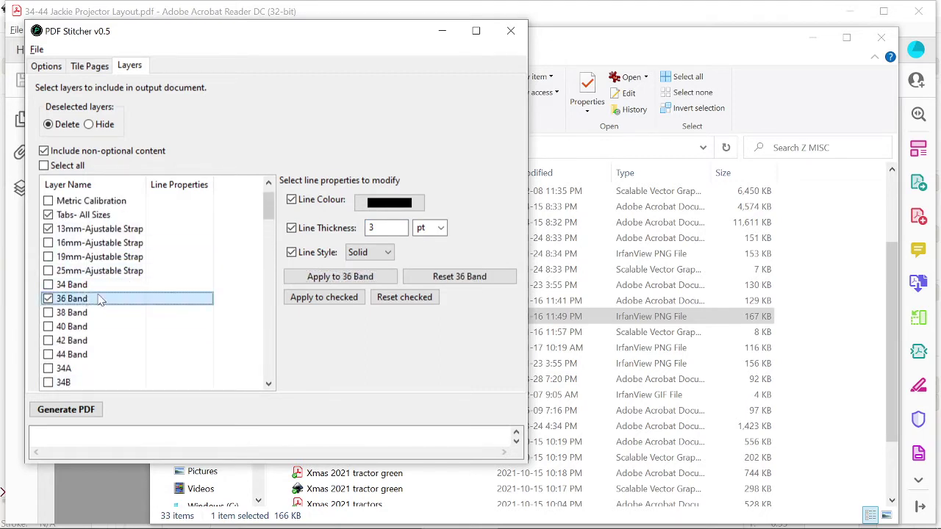
pyautogui.click(342, 278)
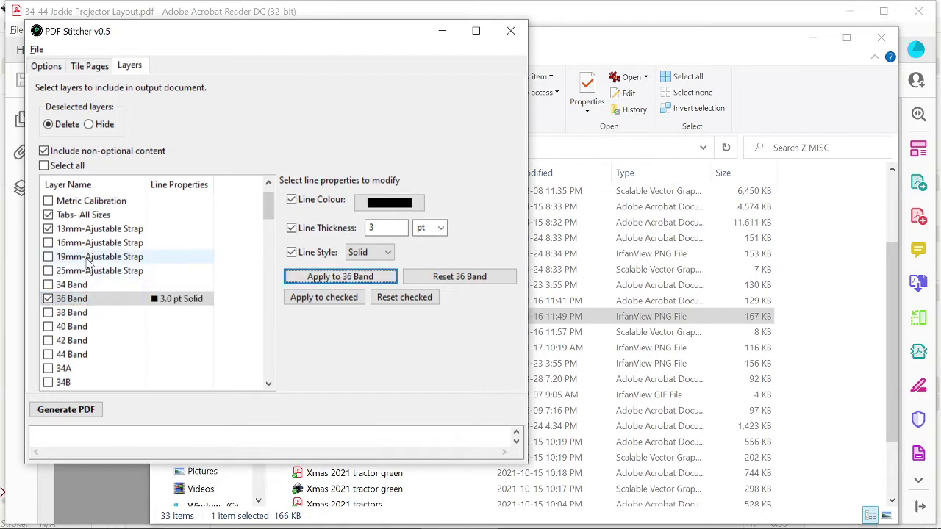
pyautogui.click(101, 230)
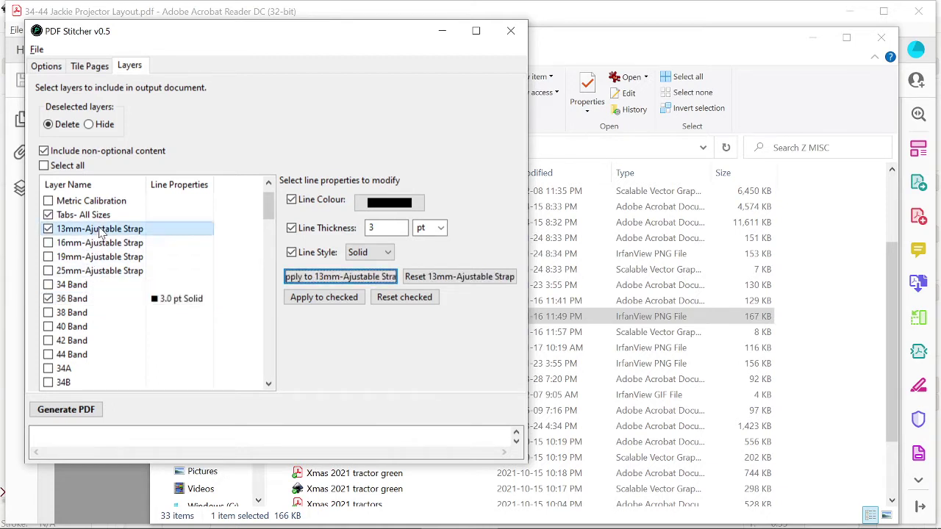
pyautogui.click(340, 279)
pyautogui.click(66, 411)
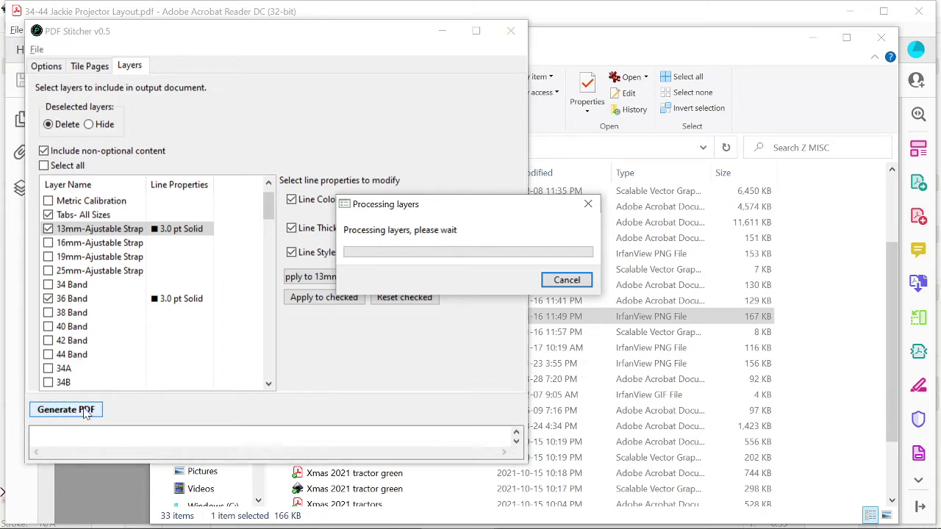
# Step: Load Laurel Size 36 A0.pdf from the Porcelynne folder as the input PDF
pyautogui.click(50, 66)
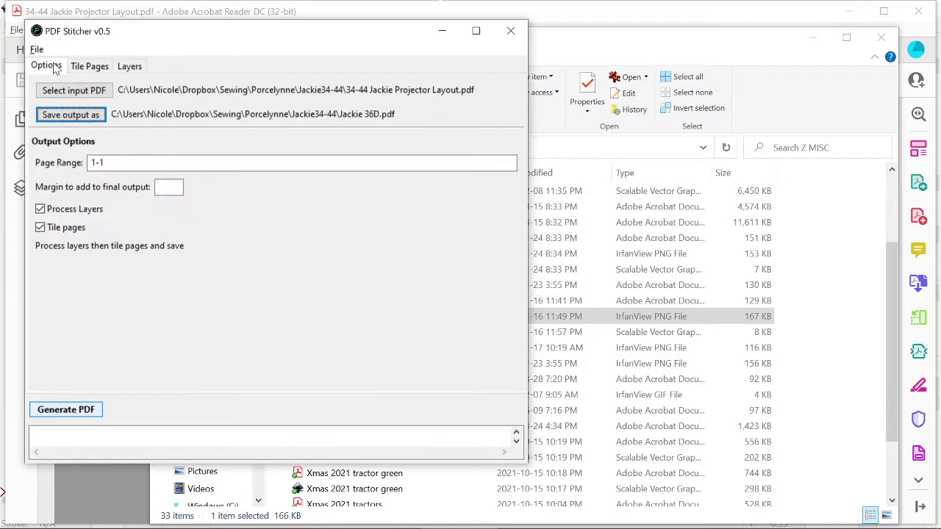
pyautogui.click(88, 89)
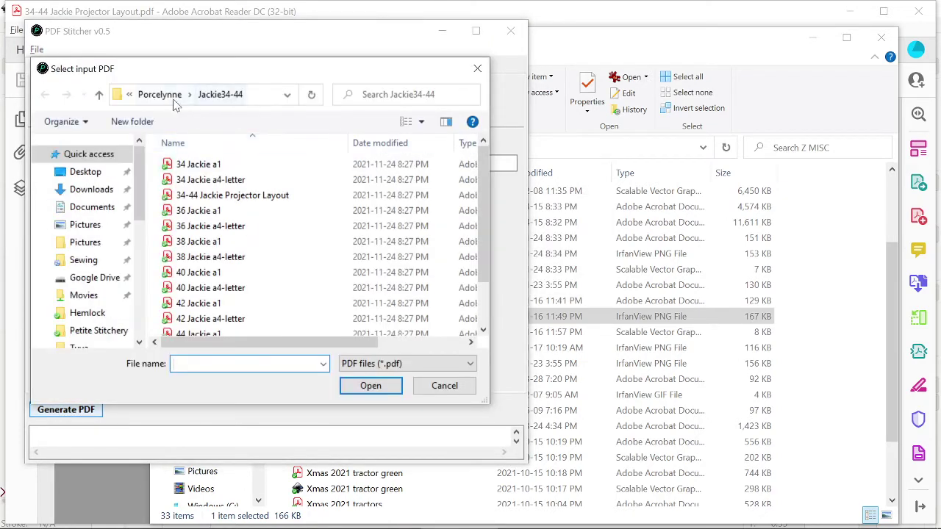
pyautogui.click(160, 94)
pyautogui.doubleClick(215, 196)
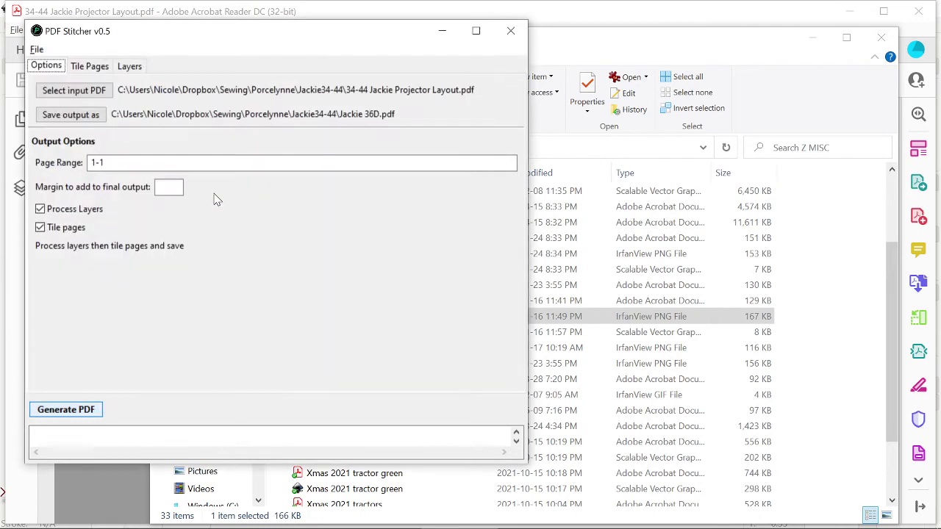
# Step: Set the output file to Laurel Size 36D.pdf in the Porcelynne folder
pyautogui.click(71, 117)
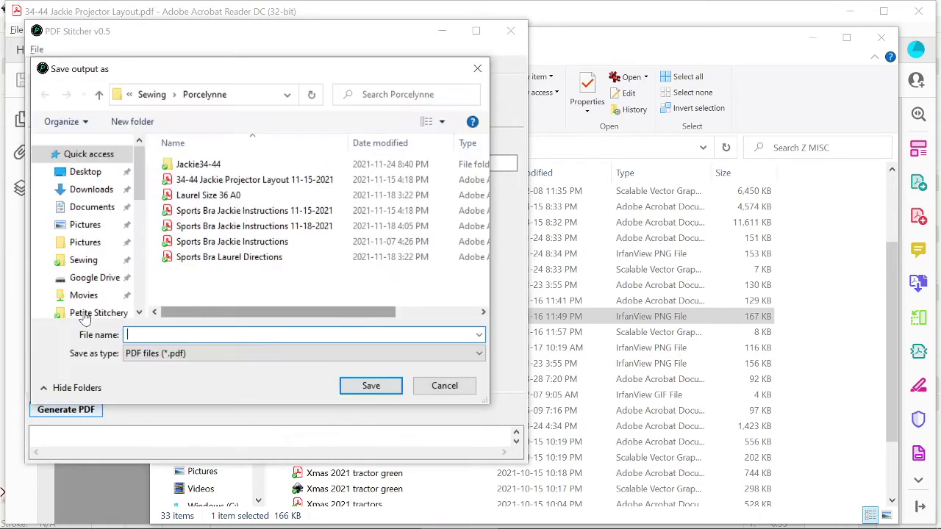
pyautogui.write('Laurel Size')
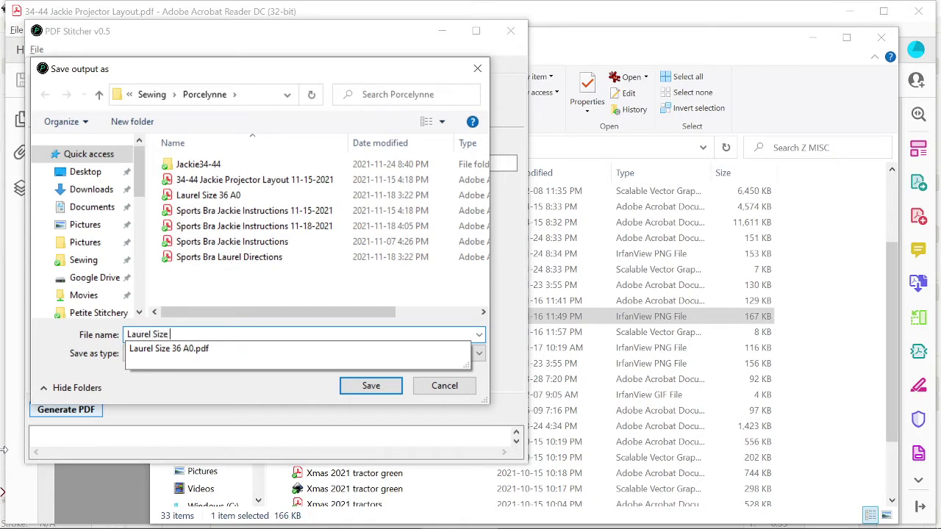
pyautogui.write(' 36D')
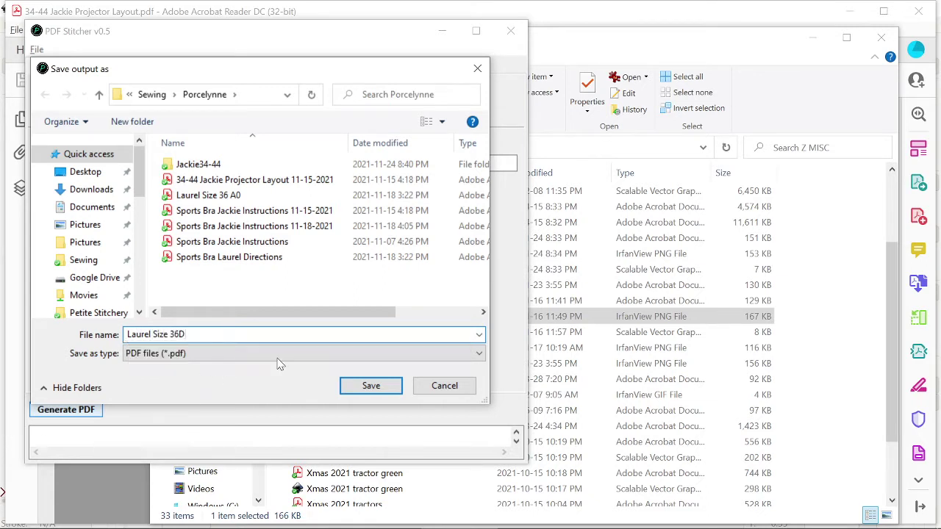
pyautogui.click(370, 385)
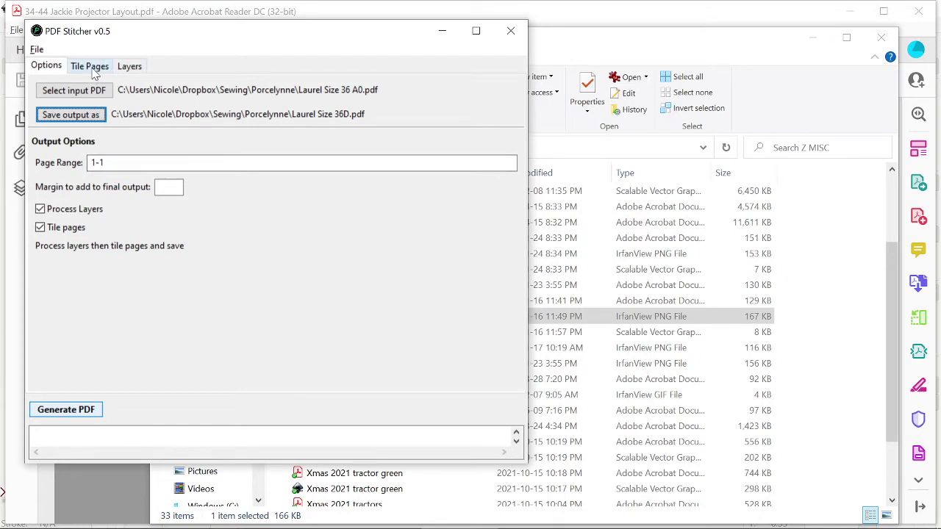
# Step: Deselect all layers, then keep Pattern Details, Strap, WB and Pattern Info A-E
pyautogui.click(94, 70)
pyautogui.click(130, 68)
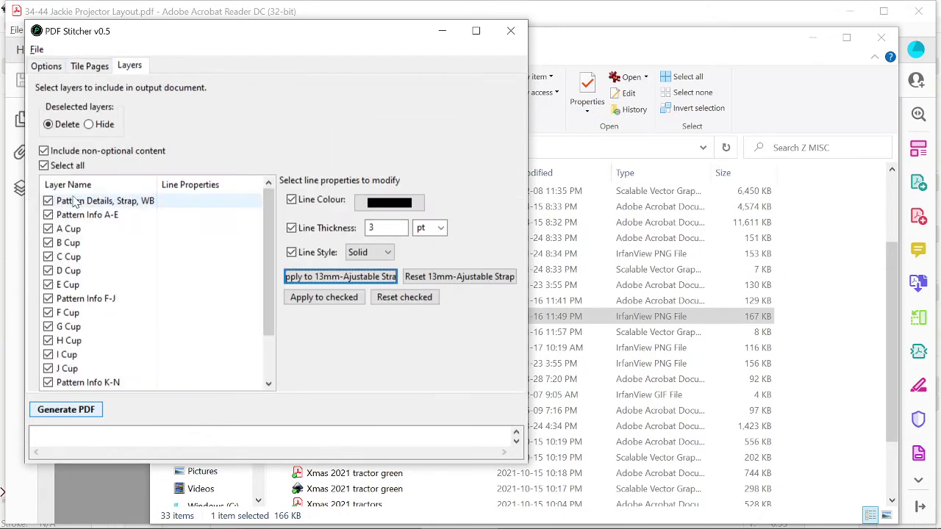
pyautogui.click(70, 166)
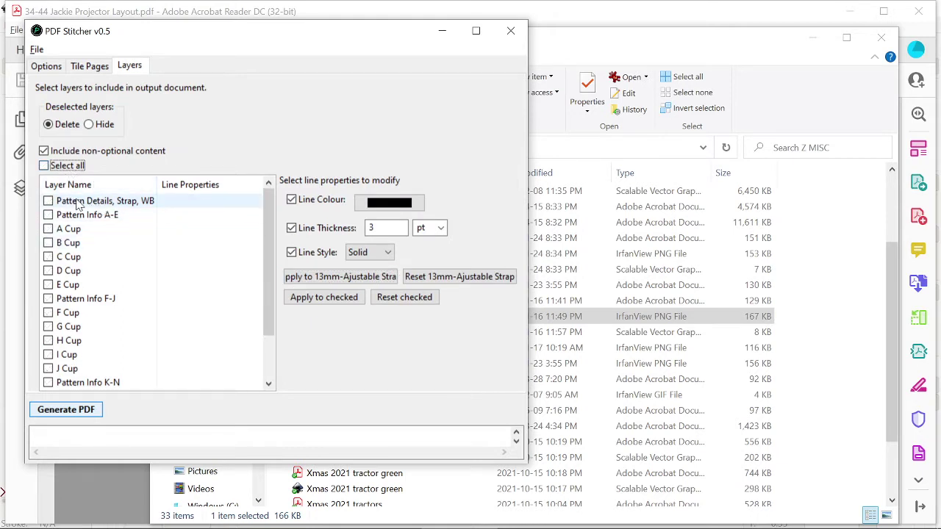
pyautogui.click(48, 202)
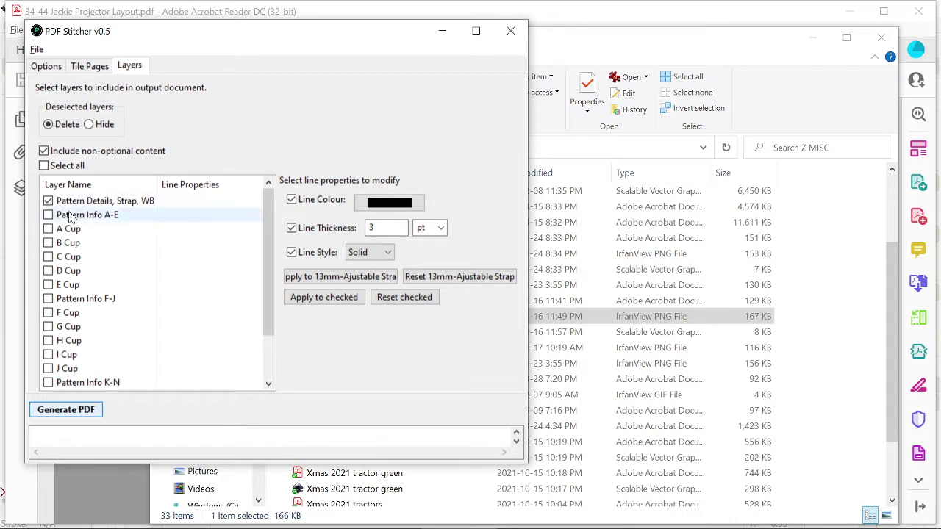
pyautogui.click(48, 215)
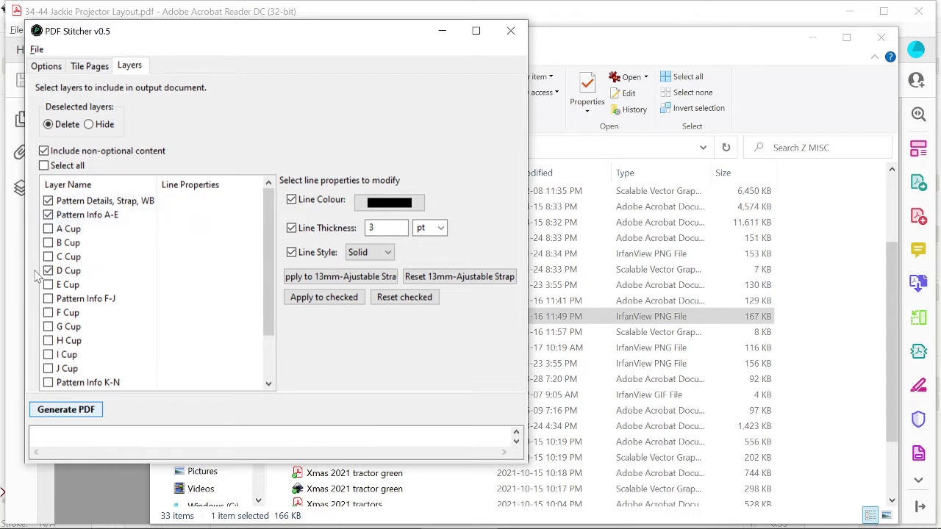
# Step: Give the D Cup layer 3.0 pt solid lines and generate the Laurel PDF
pyautogui.scroll(-2, 60, 316)
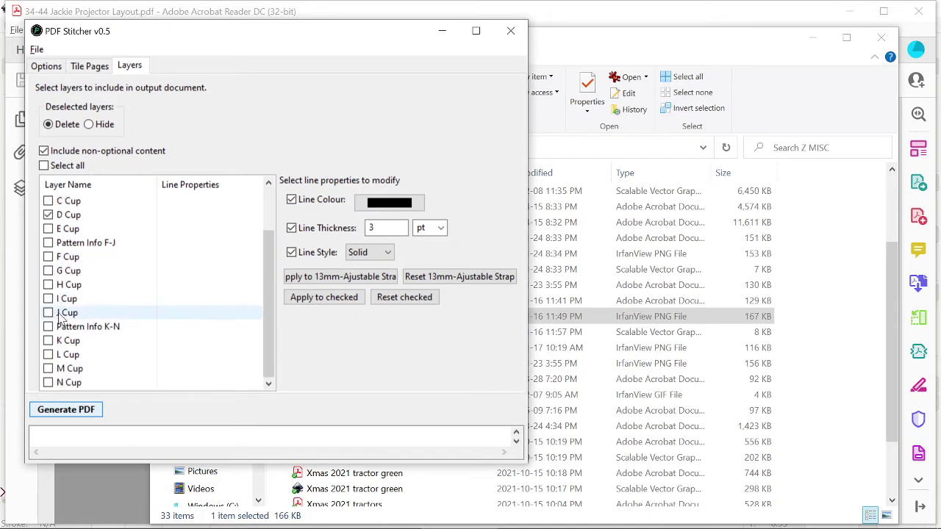
pyautogui.click(70, 215)
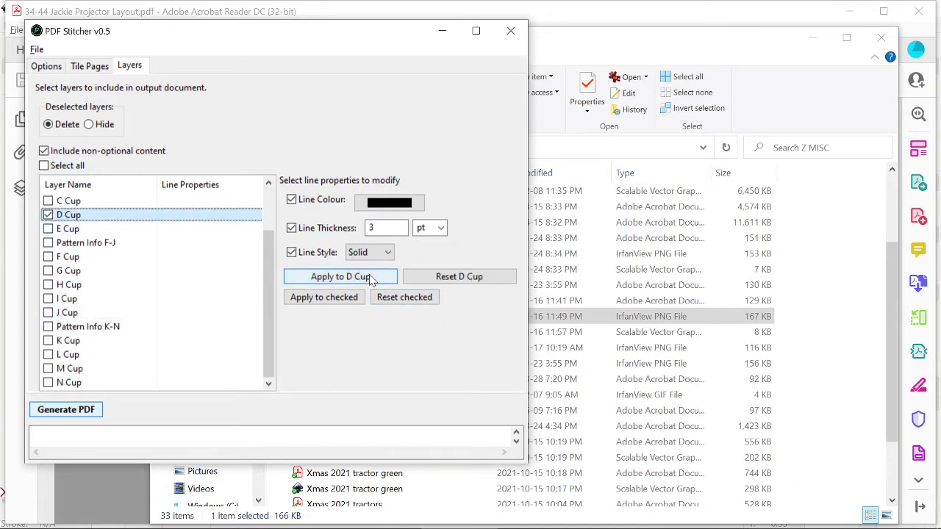
pyautogui.click(340, 277)
pyautogui.scroll(2, 145, 269)
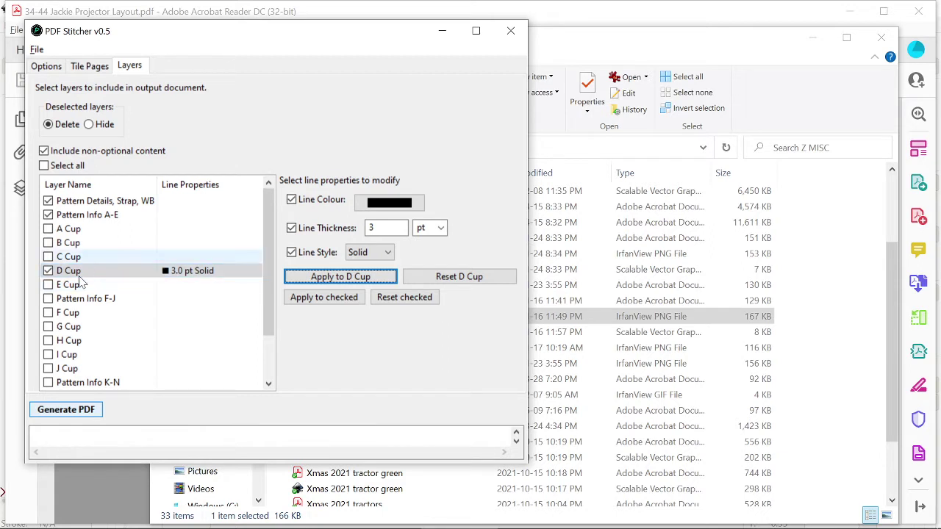
pyautogui.click(70, 412)
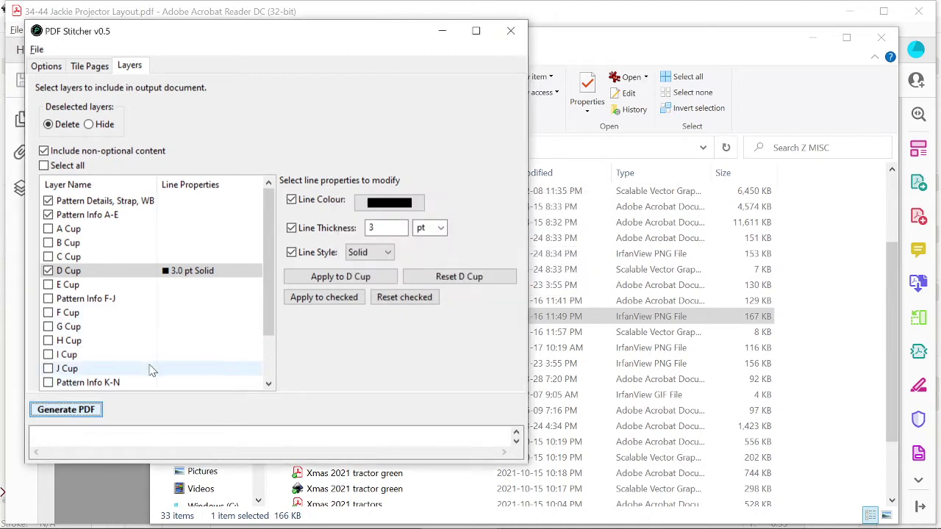
pyautogui.click(442, 33)
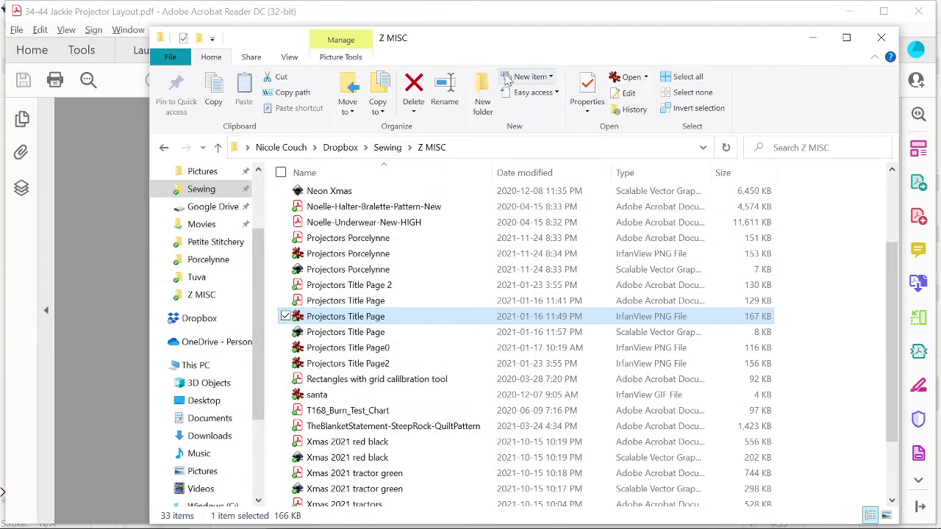
# Step: Import Laurel Size 36D.pdf from the Porcelynne folder into Inkscape with default PDF settings
pyautogui.moveTo(392, 513)
pyautogui.click(339, 514)
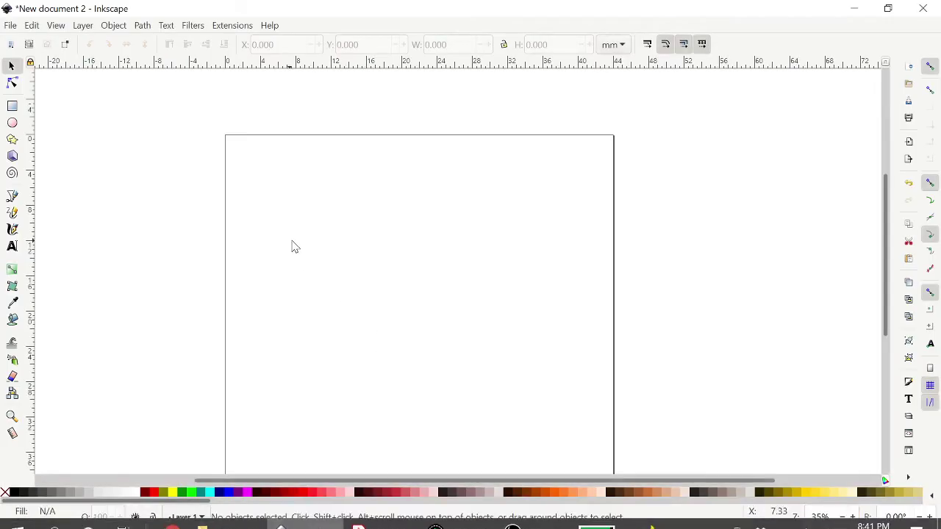
pyautogui.moveTo(355, 525)
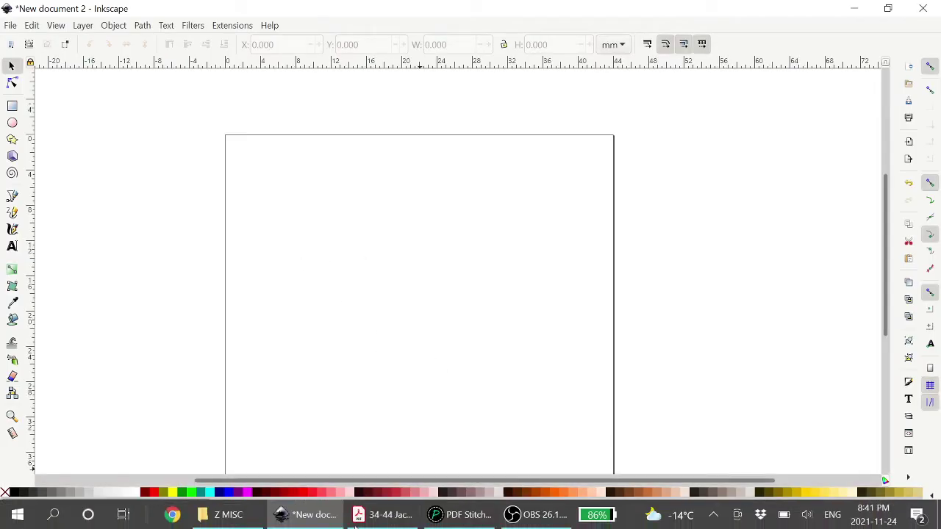
pyautogui.click(247, 518)
pyautogui.click(213, 259)
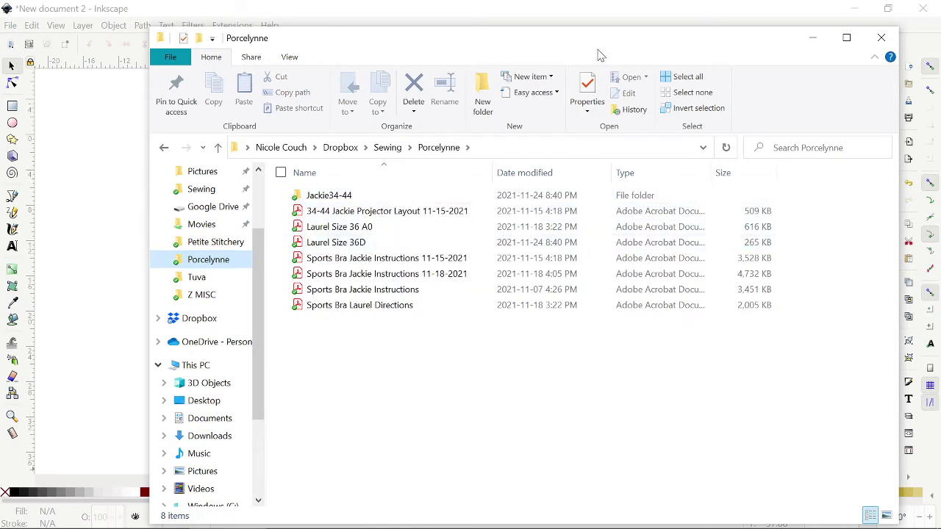
pyautogui.moveTo(576, 51); pyautogui.dragTo(690, 55)
pyautogui.moveTo(474, 247); pyautogui.dragTo(183, 253)
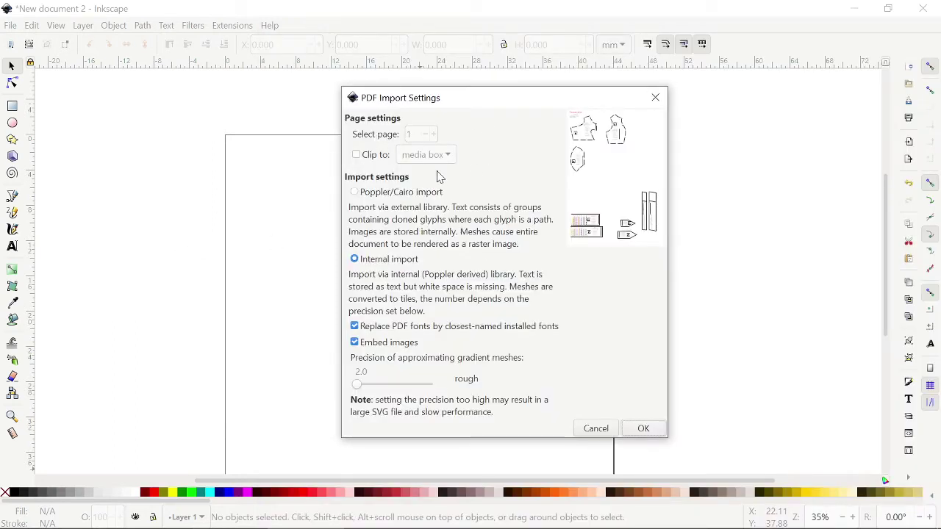
pyautogui.click(644, 430)
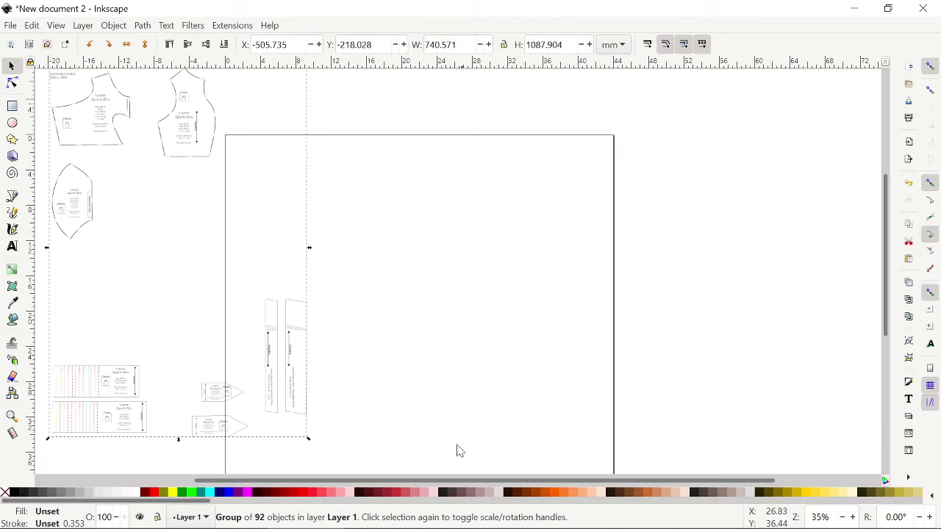
# Step: Browse to the Jackie34-44 folder and select the Jackie 36D file
pyautogui.click(224, 522)
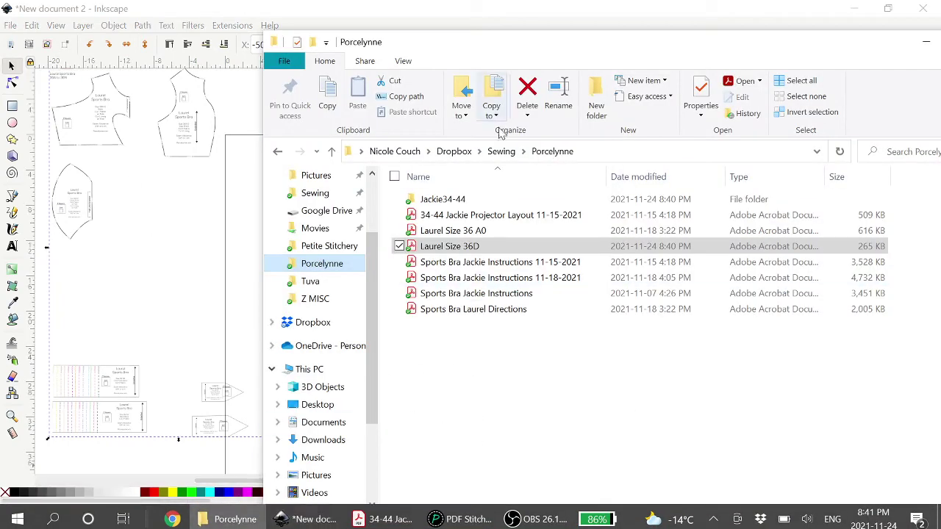
pyautogui.doubleClick(467, 198)
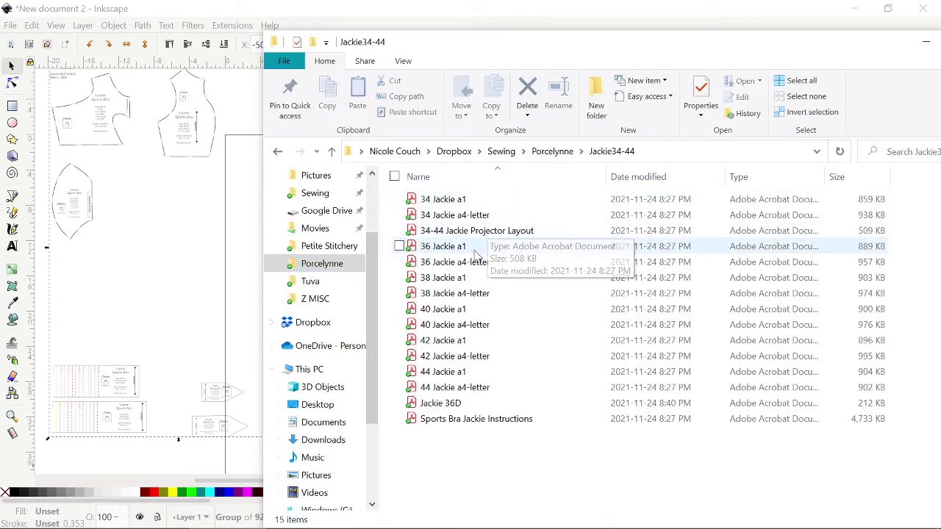
pyautogui.click(458, 404)
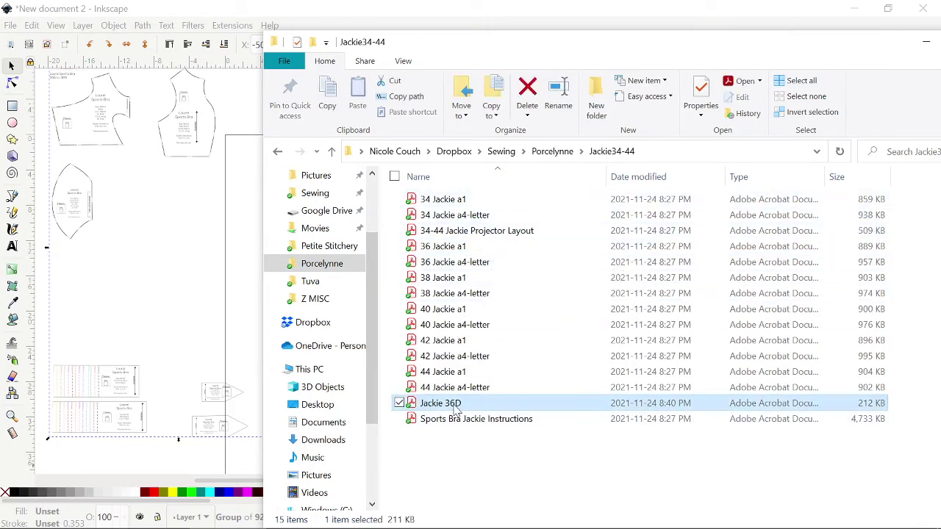
# Step: Import Jackie 36D.pdf and move its 919-object group to the right of the page
pyautogui.moveTo(457, 409); pyautogui.dragTo(249, 305)
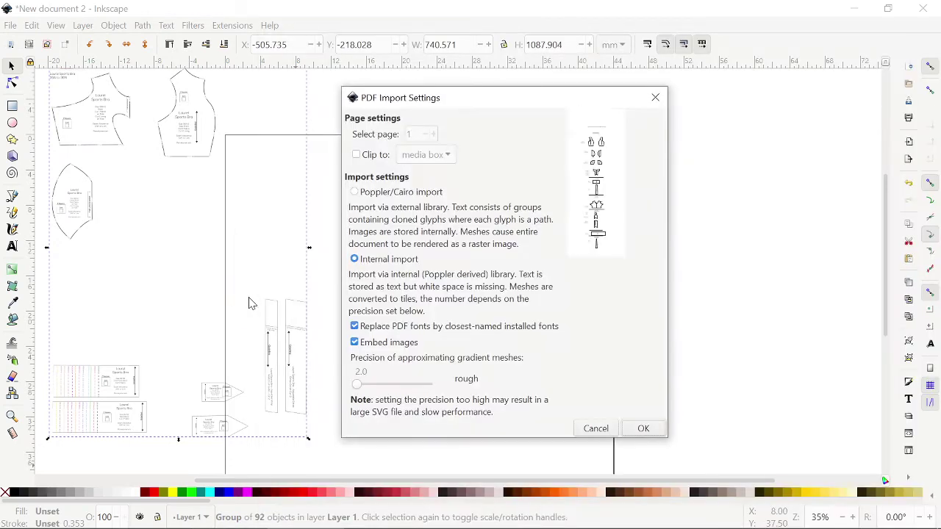
pyautogui.click(643, 431)
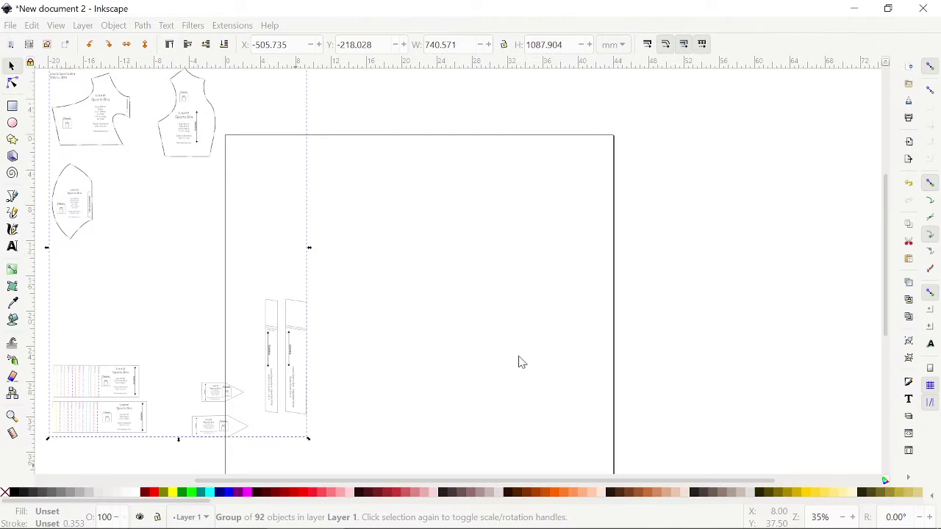
pyautogui.click(423, 191)
pyautogui.moveTo(281, 150)
pyautogui.mouseDown()
pyautogui.moveTo(336, 154)
pyautogui.moveTo(294, 136)
pyautogui.mouseUp()
pyautogui.moveTo(456, 140); pyautogui.dragTo(778, 193)
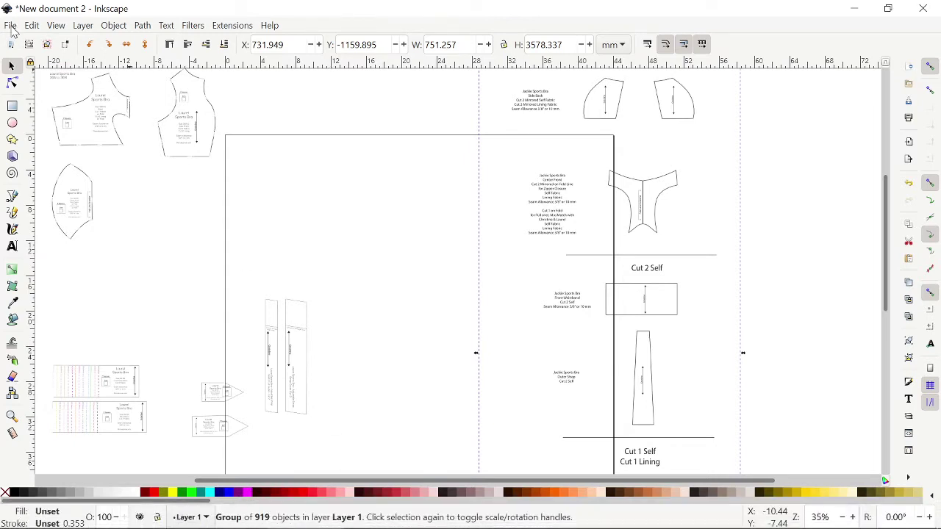
pyautogui.click(11, 26)
pyautogui.click(92, 140)
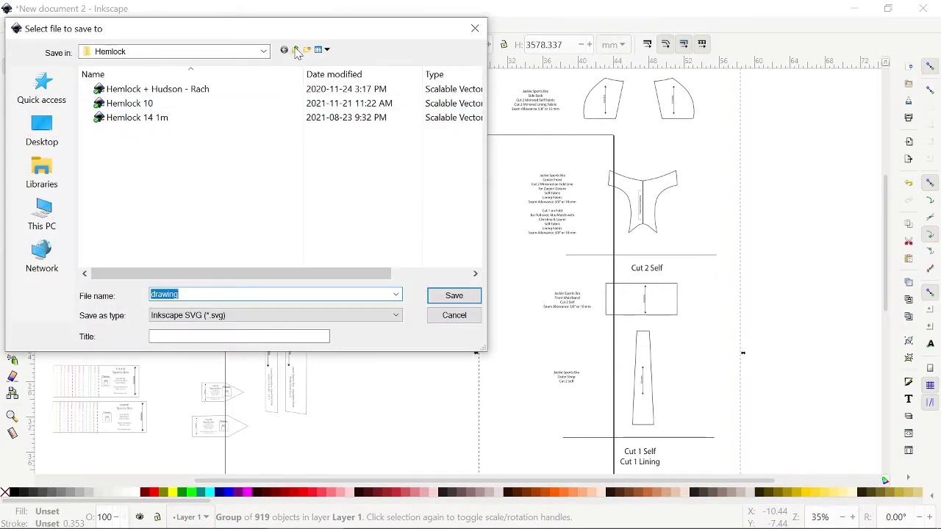
pyautogui.click(297, 50)
pyautogui.click(296, 50)
pyautogui.click(216, 180)
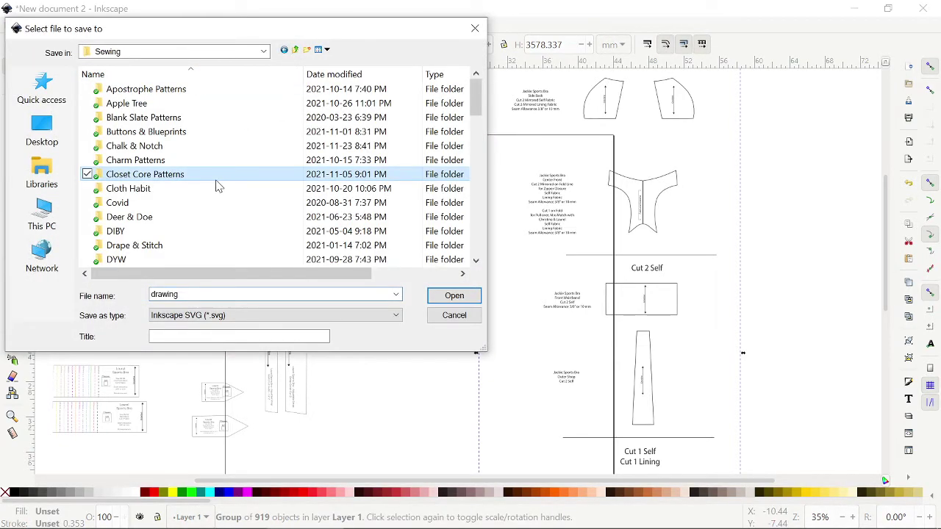
pyautogui.press('p')
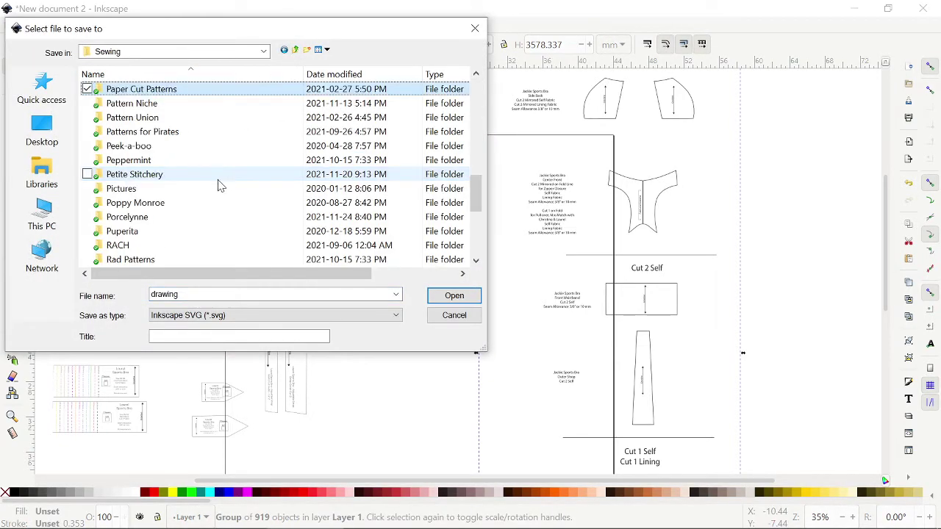
pyautogui.doubleClick(166, 218)
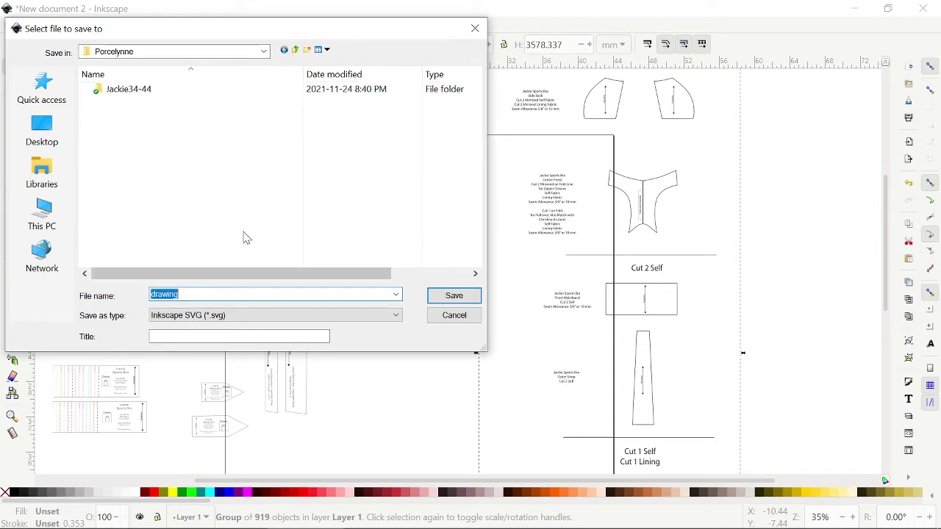
pyautogui.write('Jac')
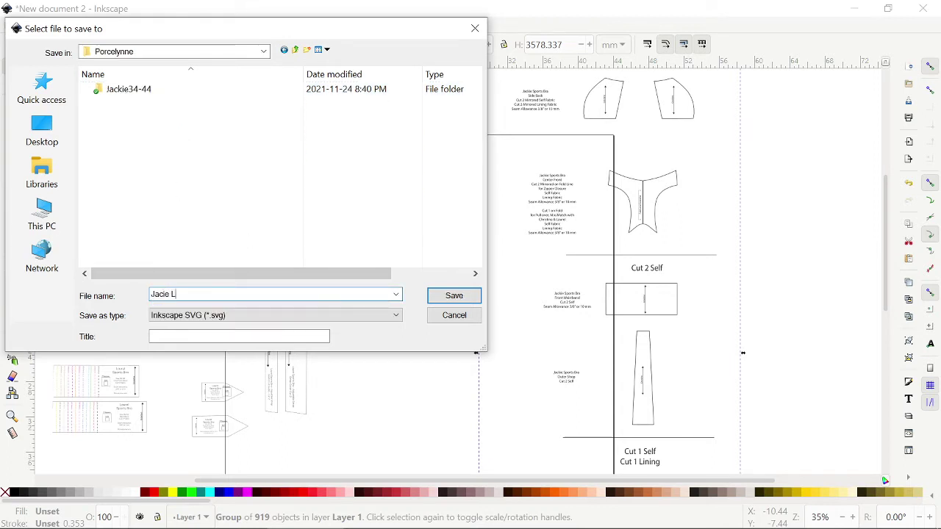
pyautogui.write('kie Laur')
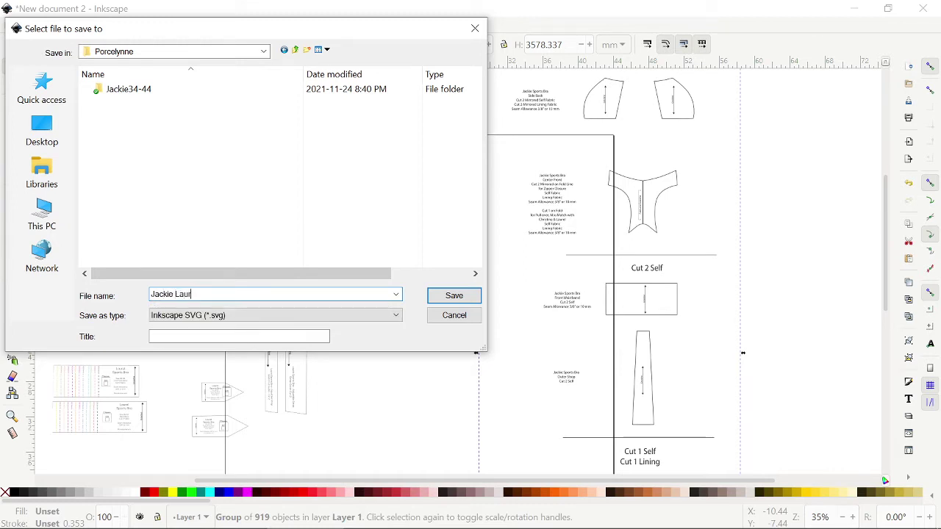
pyautogui.write('ael 36D')
pyautogui.press('Return')
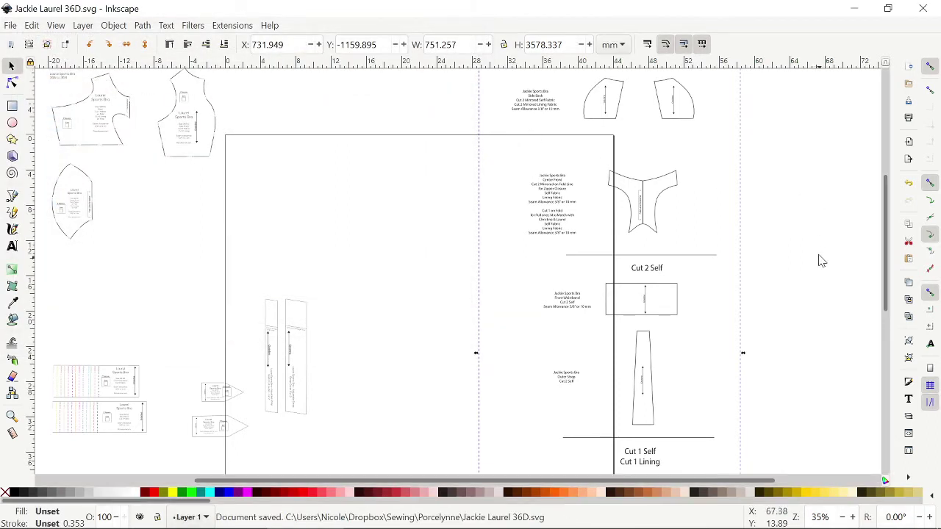
# Step: Select the 919-object Jackie group beside the 92-object Laurel pieces
pyautogui.scroll(-3, 821, 272)
pyautogui.scroll(3, 823, 276)
pyautogui.scroll(5, 825, 276)
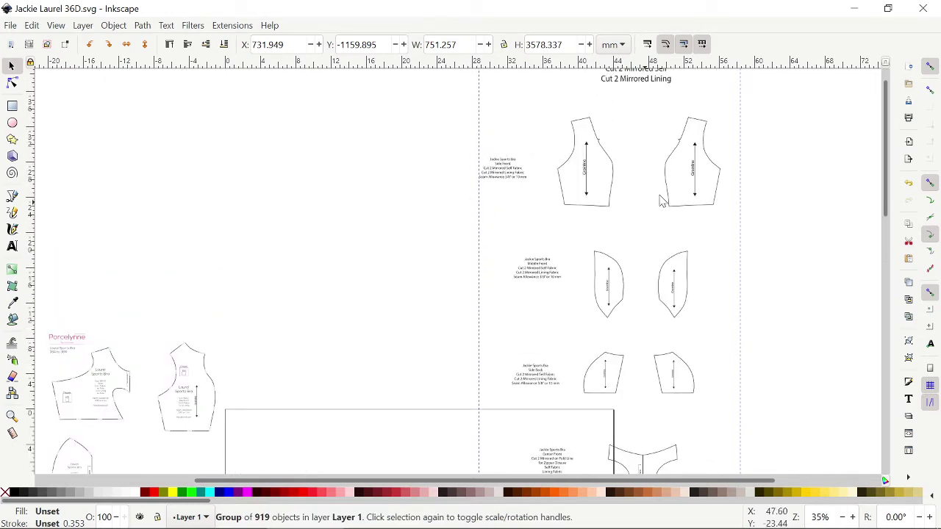
pyautogui.scroll(2, 670, 182)
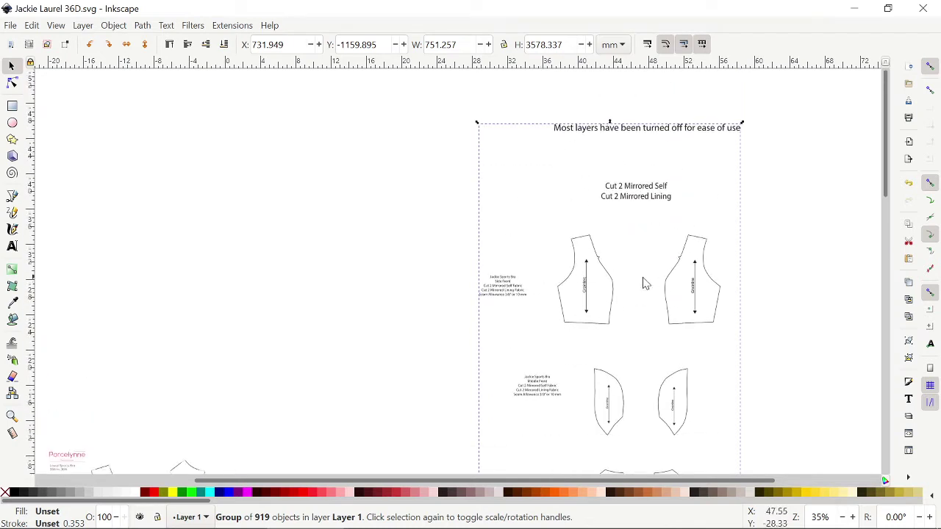
pyautogui.scroll(-5, 327, 430)
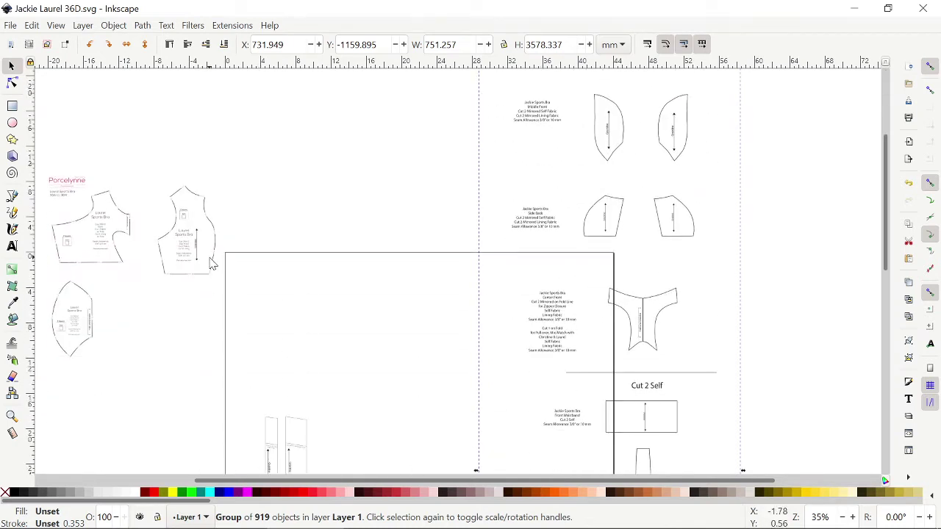
pyautogui.click(212, 271)
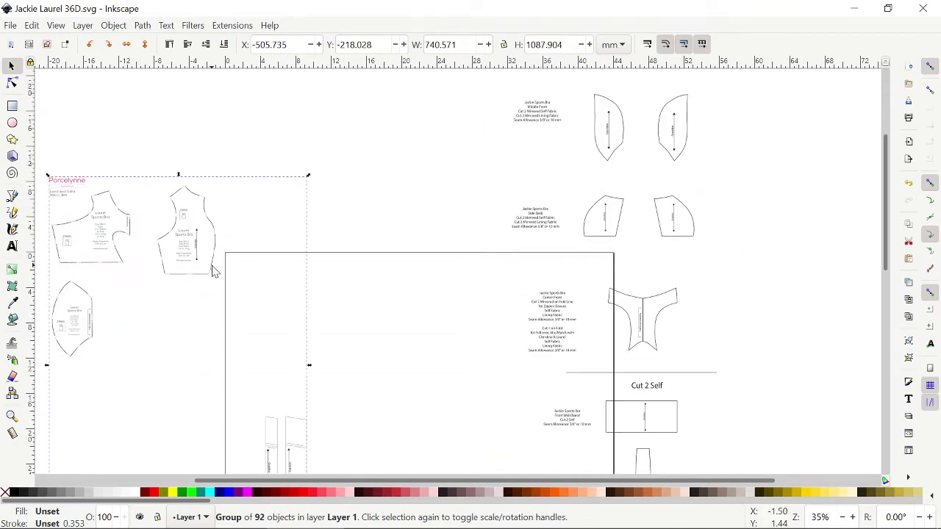
pyautogui.click(628, 126)
pyautogui.click(624, 130)
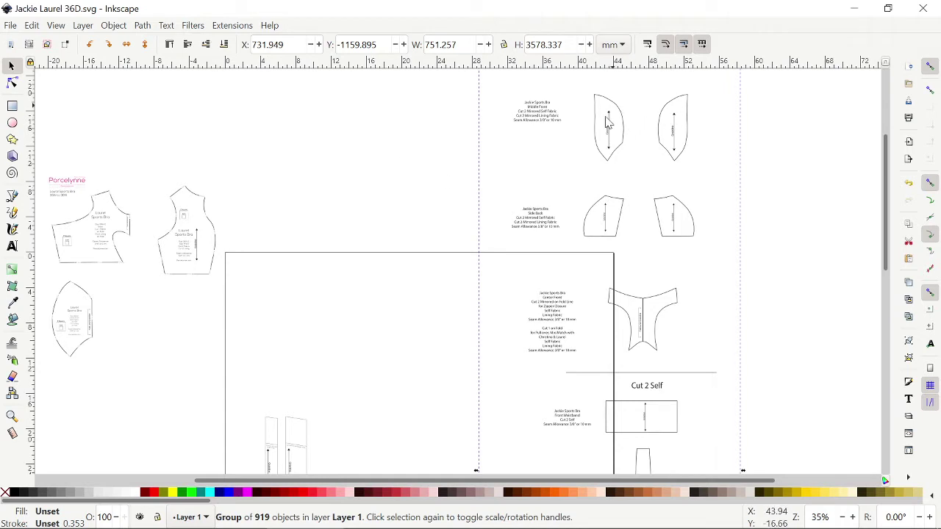
# Step: Ungroup the 919-object Jackie group and clear the selection
pyautogui.click(90, 26)
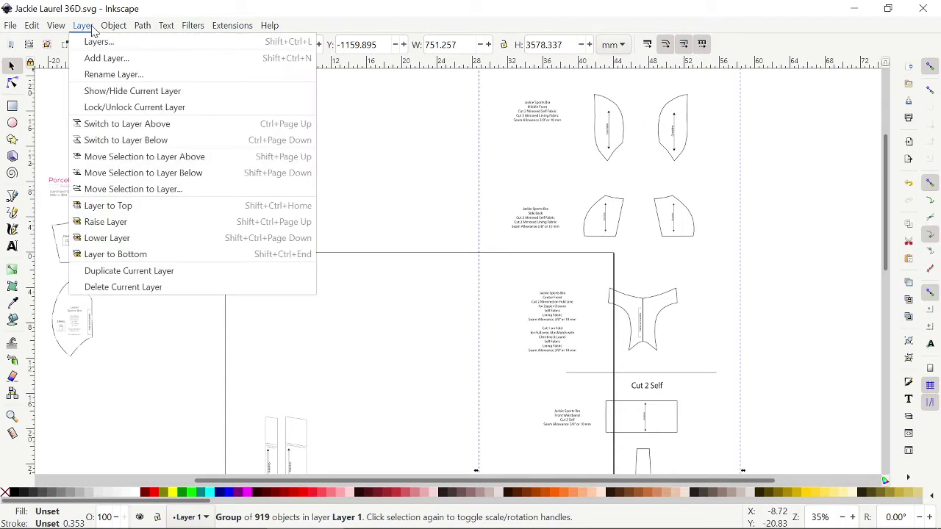
pyautogui.moveTo(111, 27)
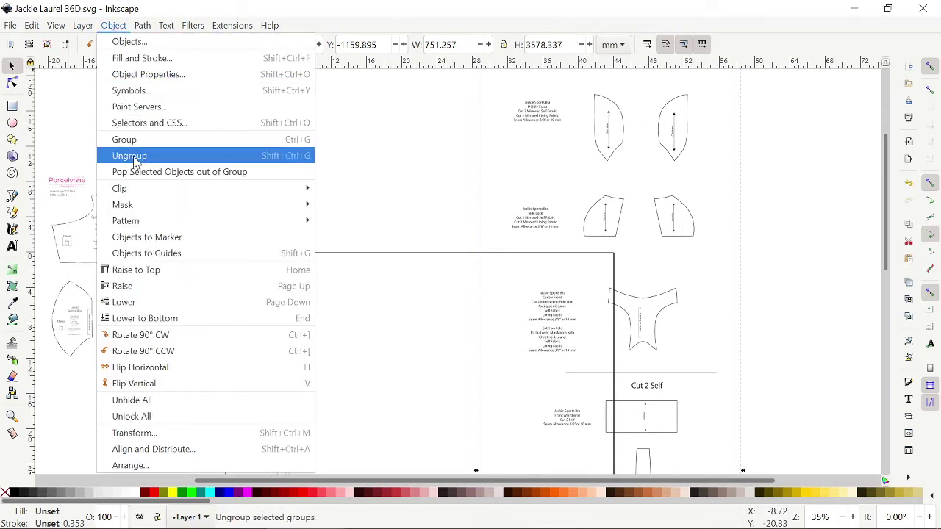
pyautogui.click(287, 162)
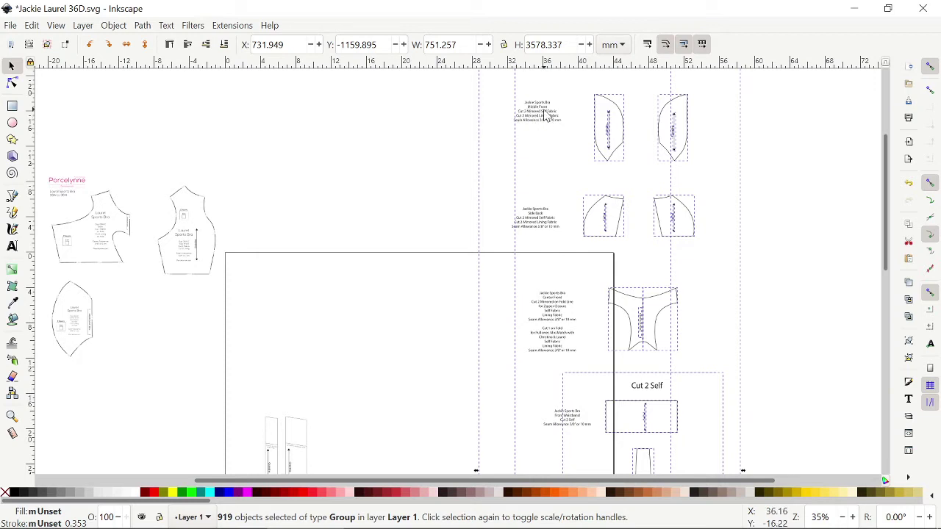
pyautogui.click(447, 143)
# Step: Ungroup the inner wrapping group, then the clipped 891-object group, leaving separate pieces
pyautogui.click(543, 119)
pyautogui.click(113, 25)
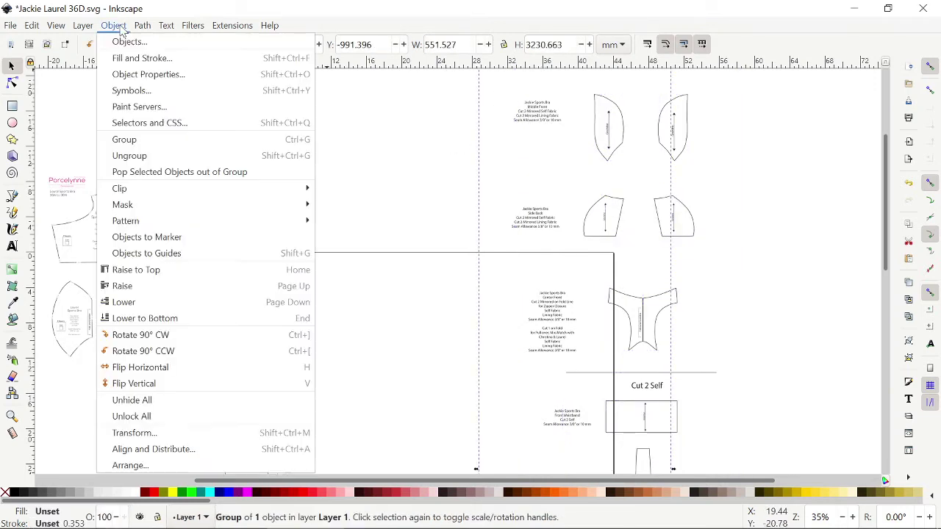
pyautogui.click(150, 158)
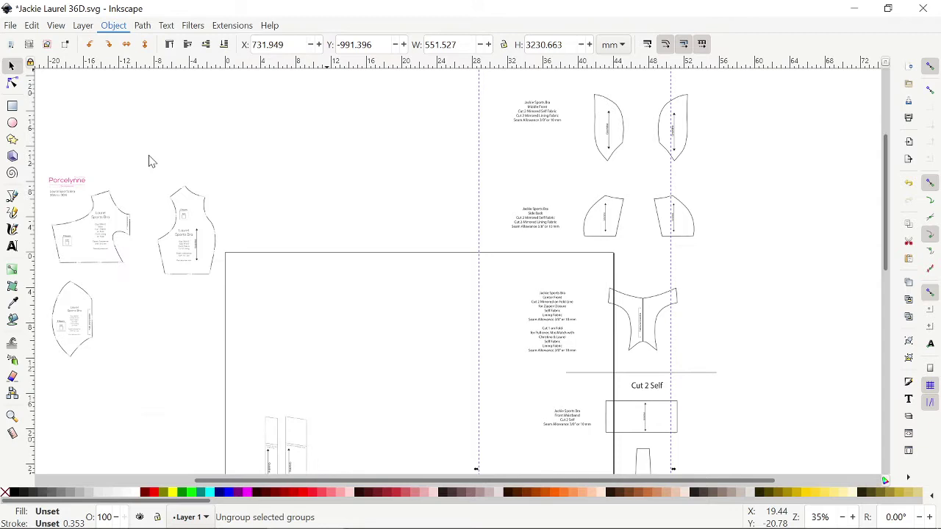
pyautogui.click(115, 25)
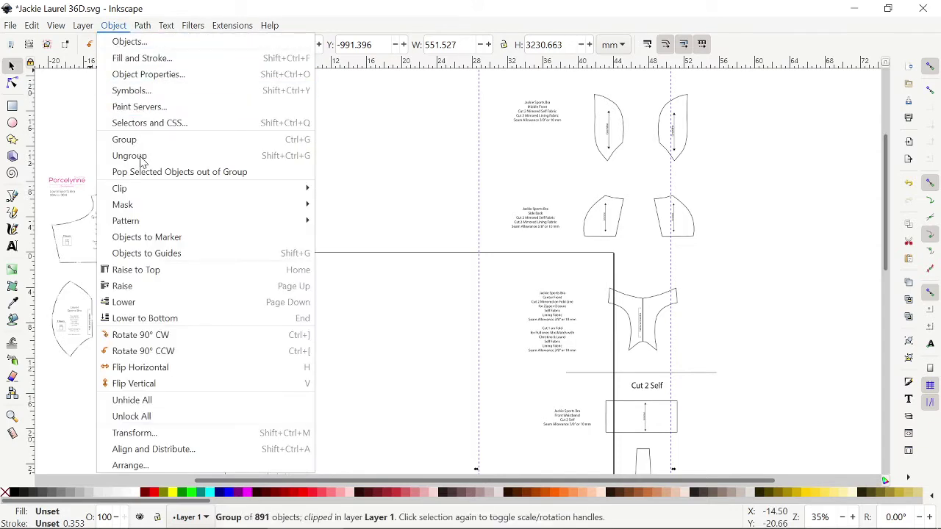
pyautogui.click(443, 137)
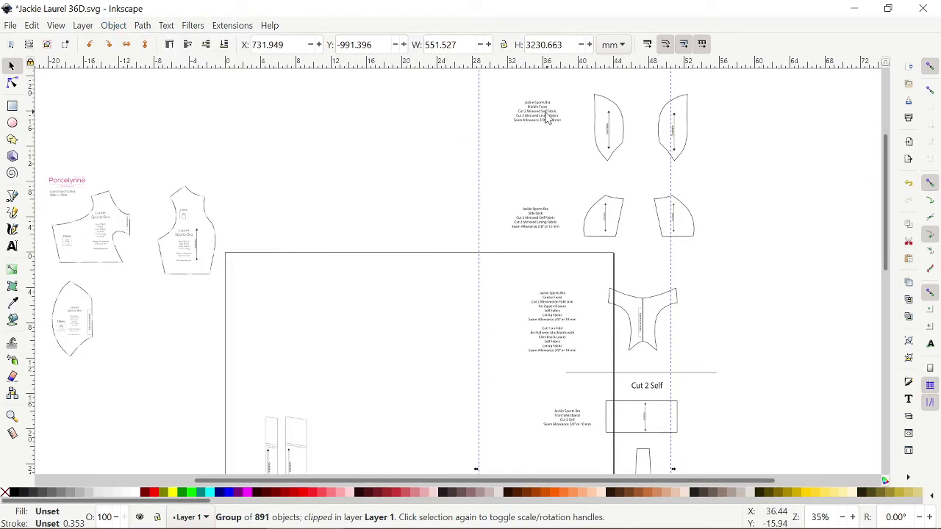
pyautogui.click(113, 25)
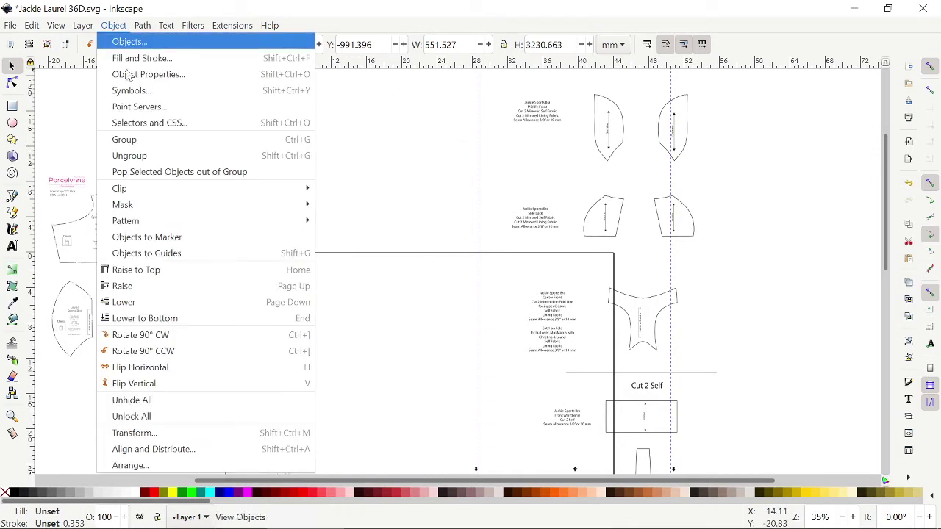
pyautogui.click(151, 161)
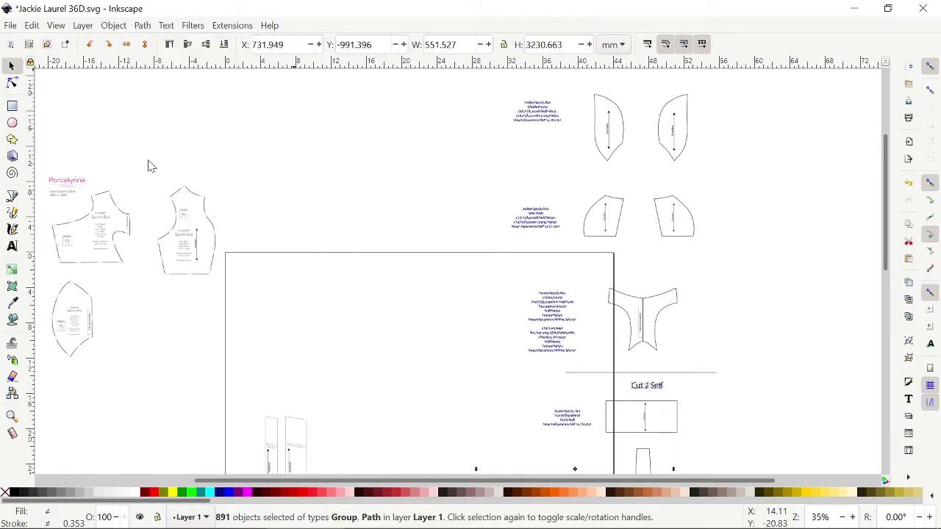
pyautogui.click(496, 180)
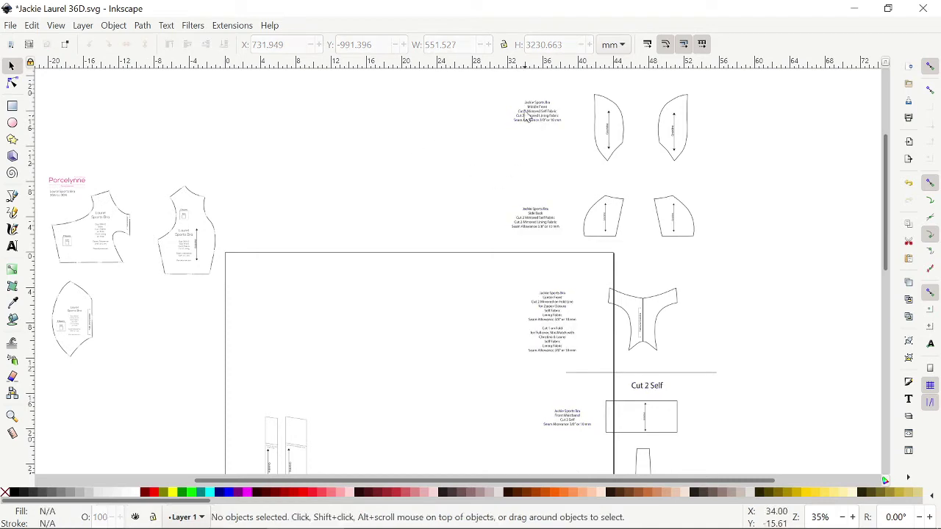
pyautogui.scroll(5, 518, 162)
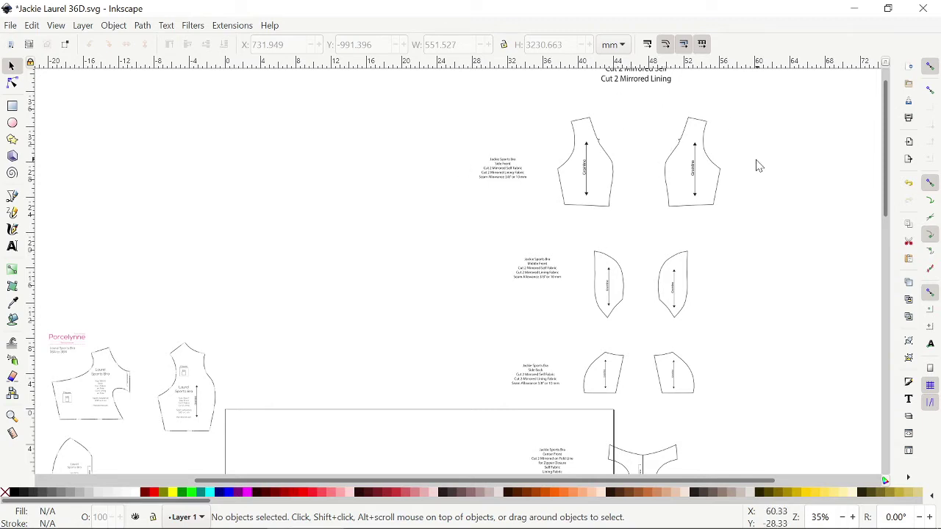
# Step: Ungroup the group holding the two side-front pattern pieces
pyautogui.click(680, 150)
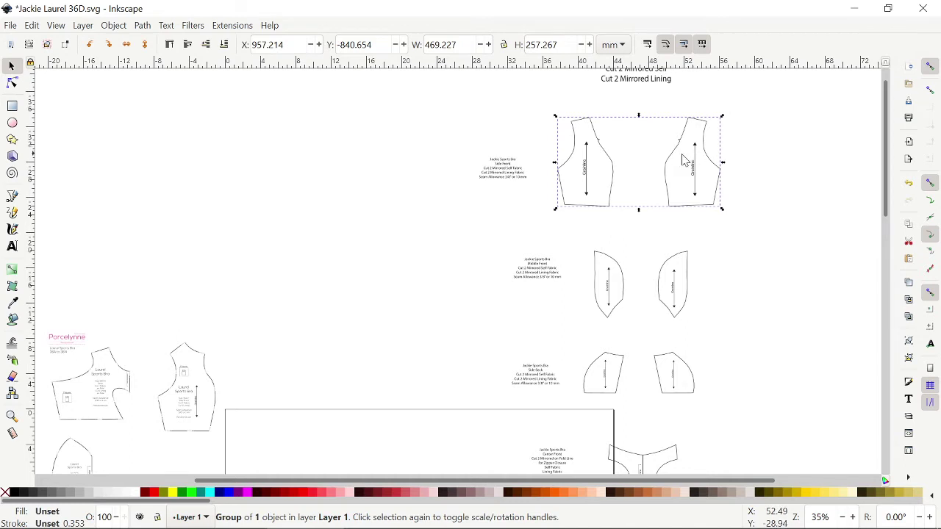
pyautogui.click(114, 26)
pyautogui.click(127, 156)
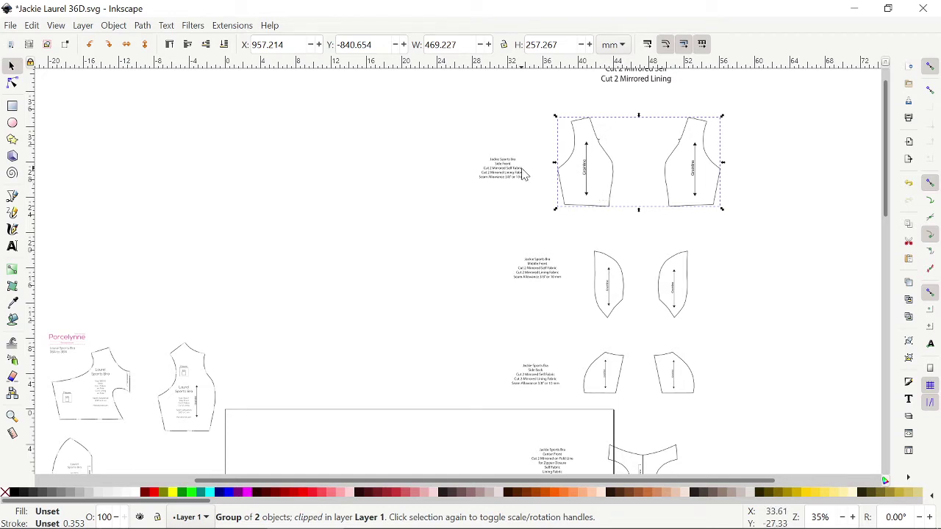
# Step: Ungroup the note's nested groups and delete the 'Most layers have been turned off for ease of use' note
pyautogui.click(640, 242)
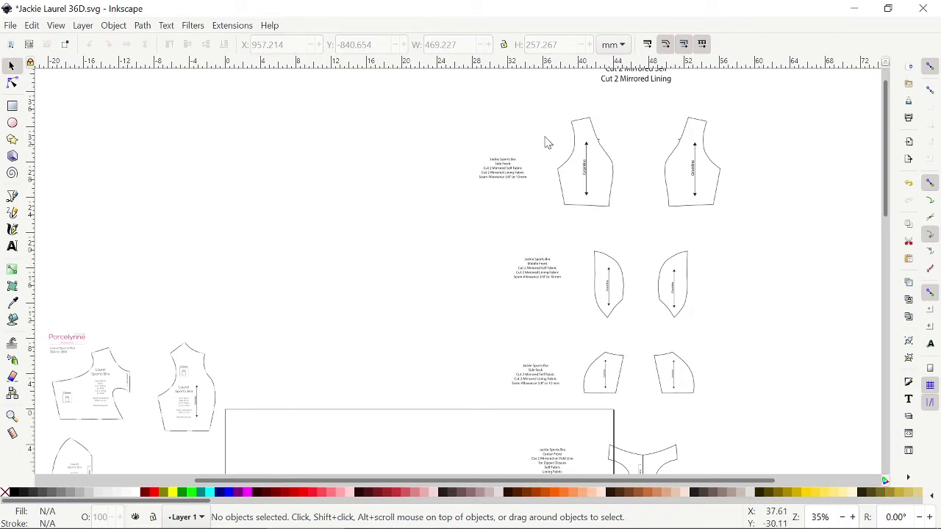
pyautogui.scroll(4, 553, 156)
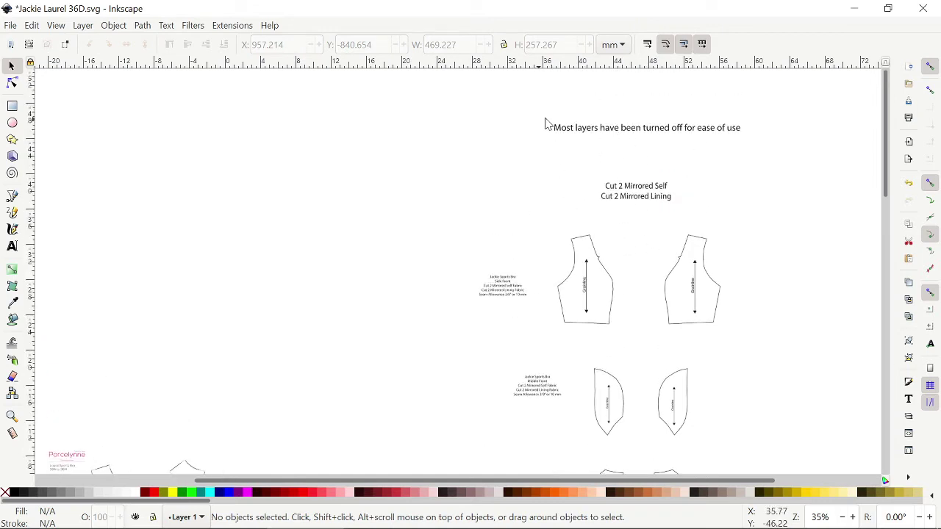
pyautogui.click(577, 131)
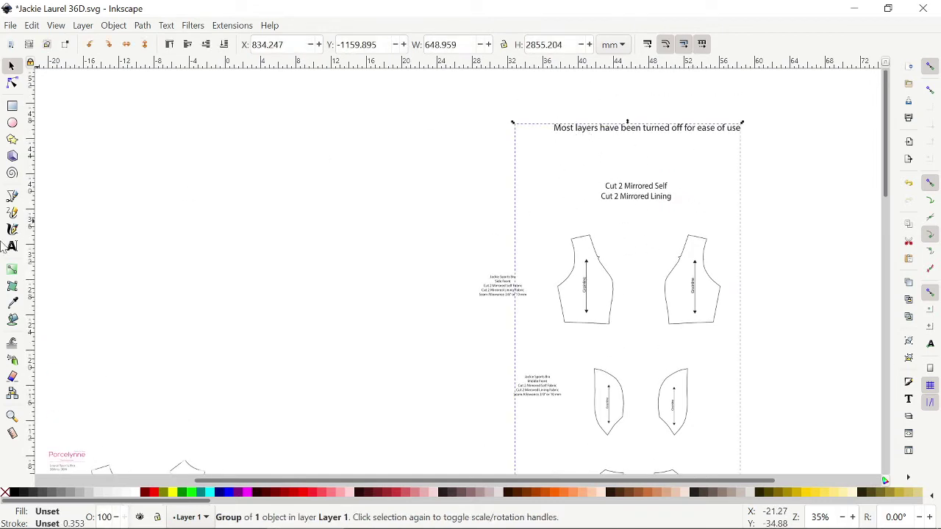
pyautogui.click(120, 27)
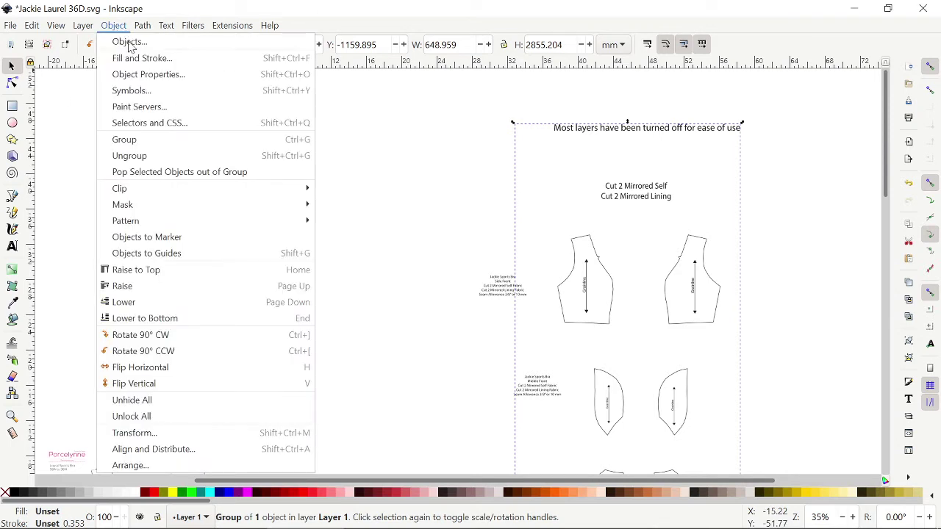
pyautogui.click(148, 158)
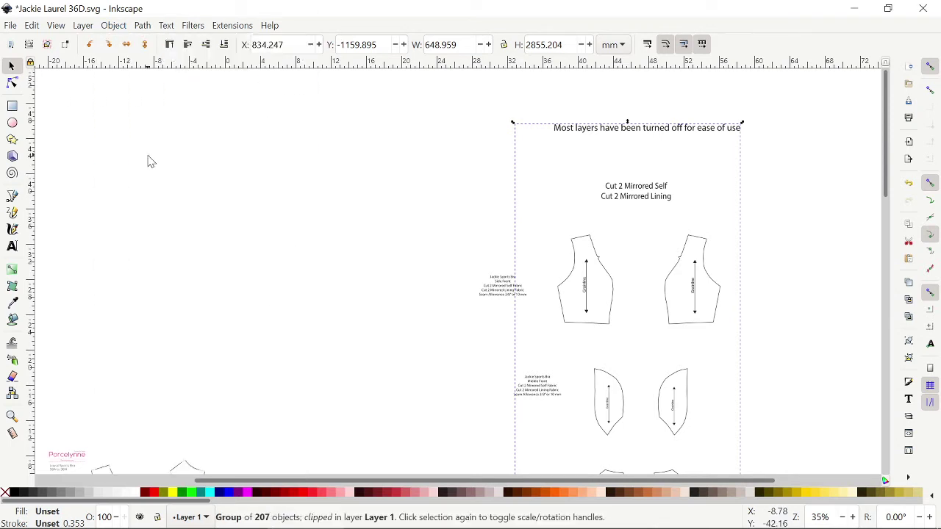
pyautogui.click(113, 26)
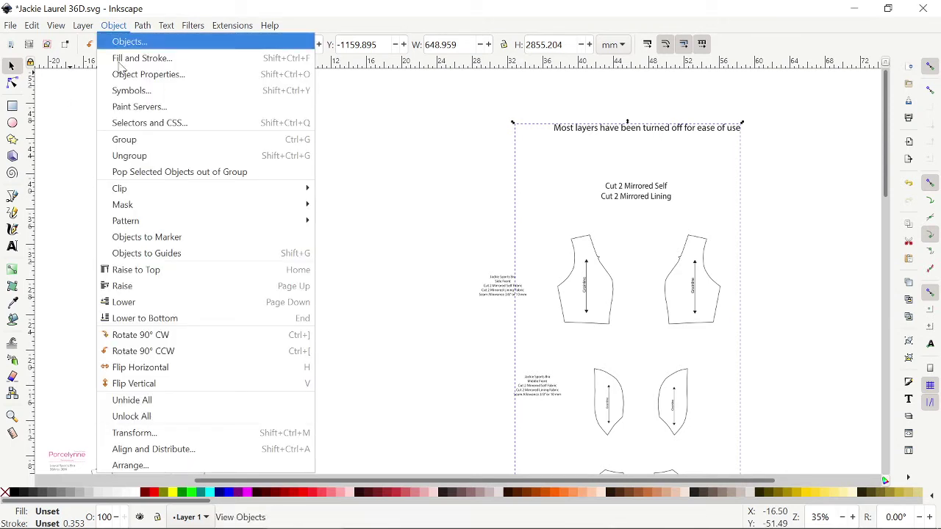
pyautogui.click(138, 159)
pyautogui.click(531, 105)
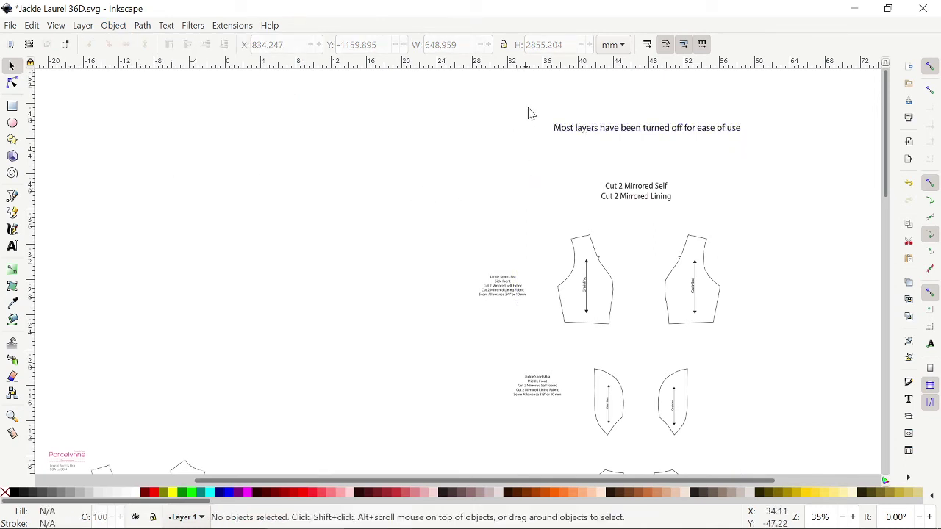
pyautogui.moveTo(533, 100); pyautogui.dragTo(764, 184)
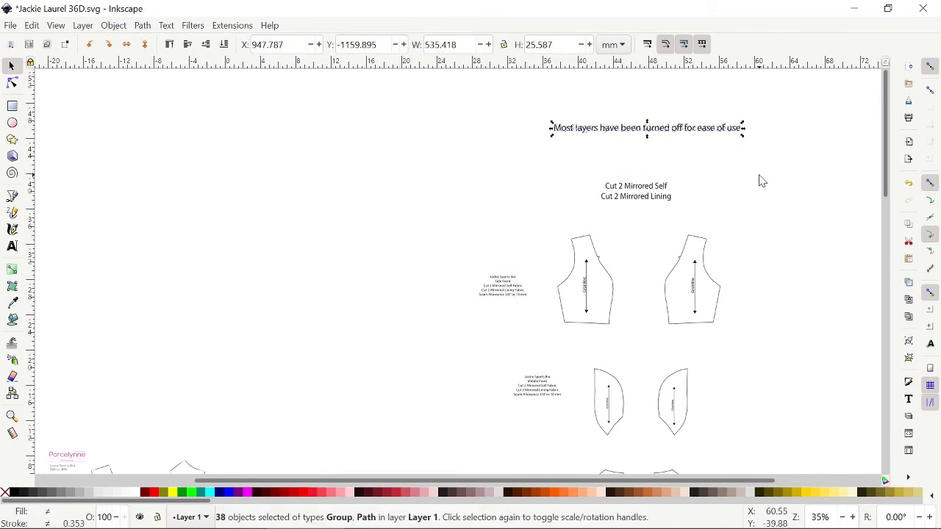
pyautogui.press('Delete')
pyautogui.scroll(-4, 624, 214)
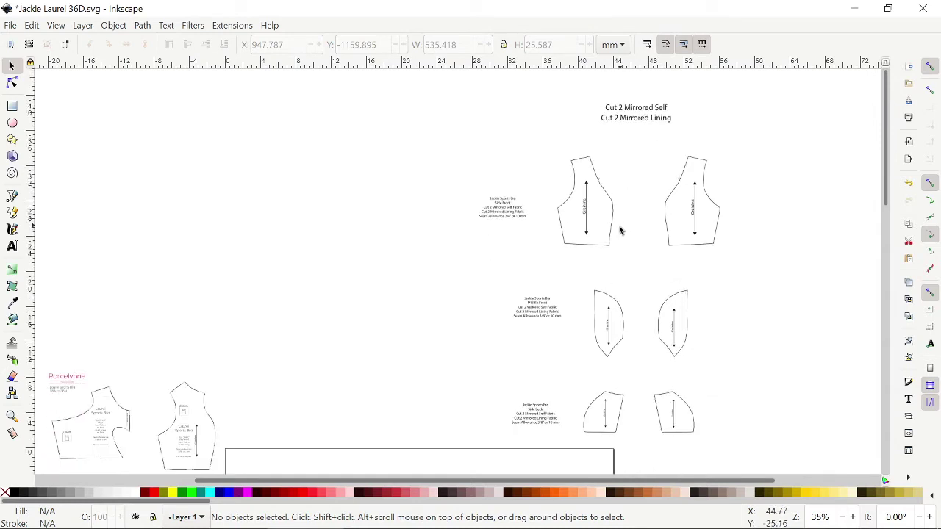
pyautogui.scroll(4, 644, 213)
pyautogui.scroll(-4, 644, 212)
pyautogui.click(609, 168)
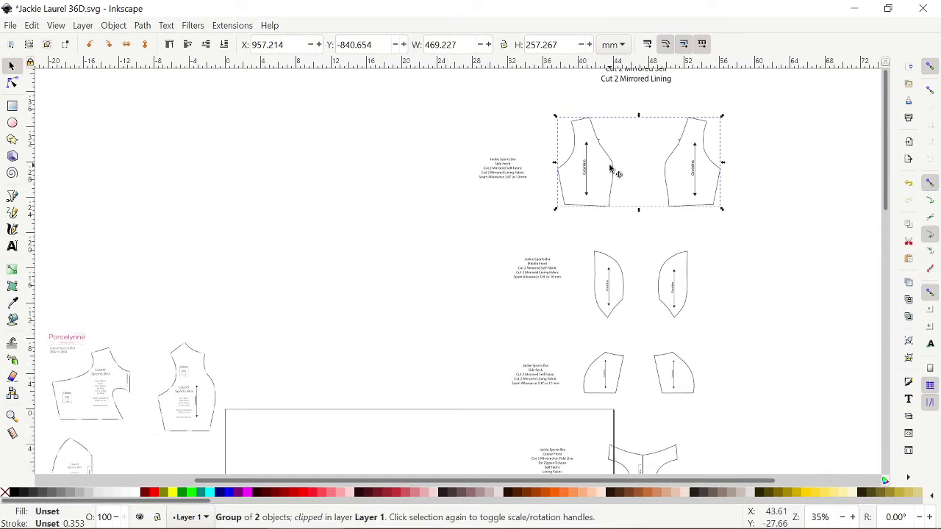
pyautogui.scroll(5, 624, 199)
pyautogui.scroll(-4, 622, 199)
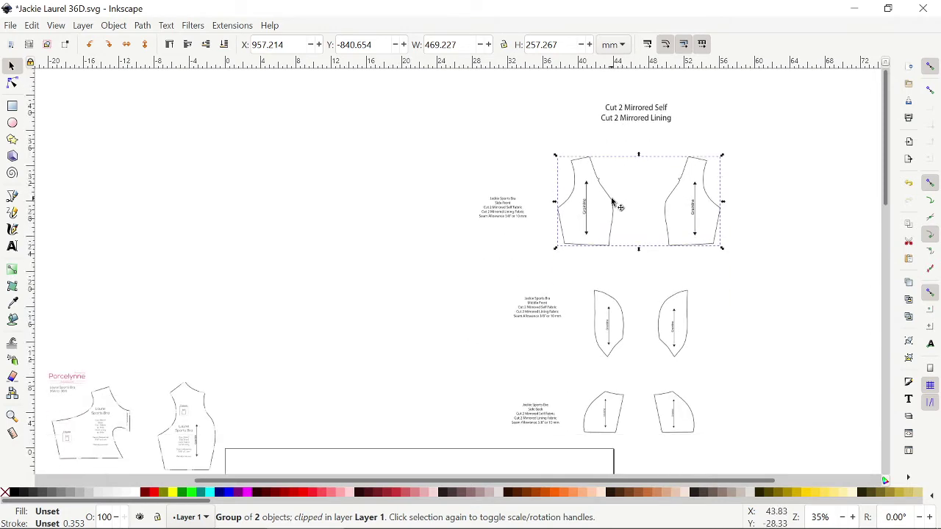
pyautogui.scroll(-3, 608, 204)
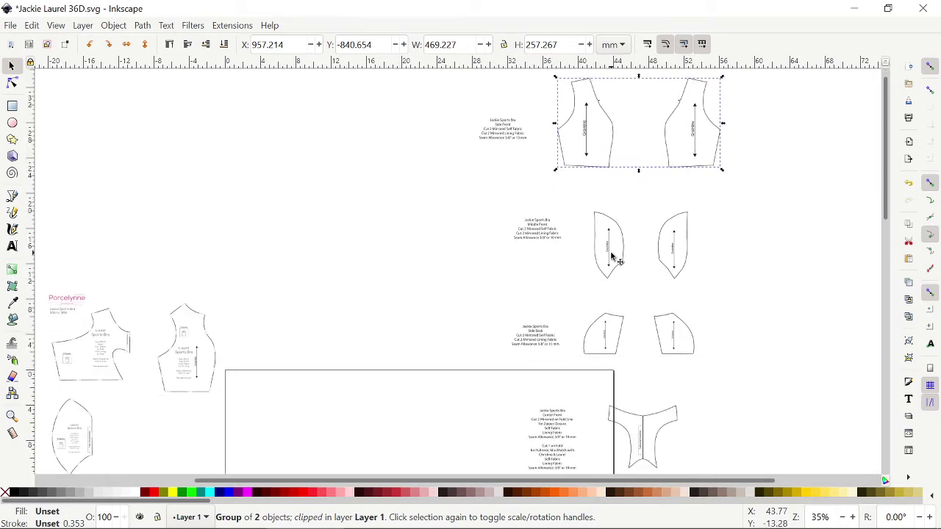
pyautogui.scroll(-1, 611, 256)
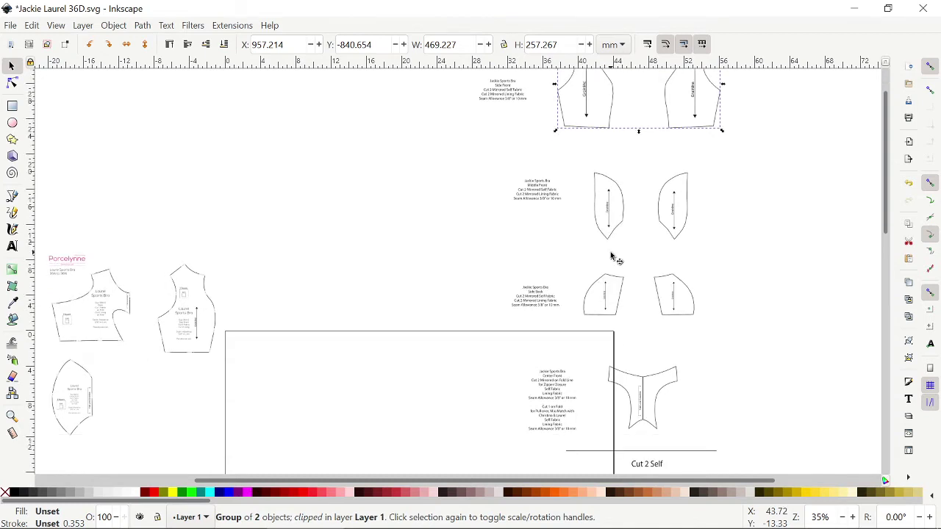
pyautogui.click(607, 298)
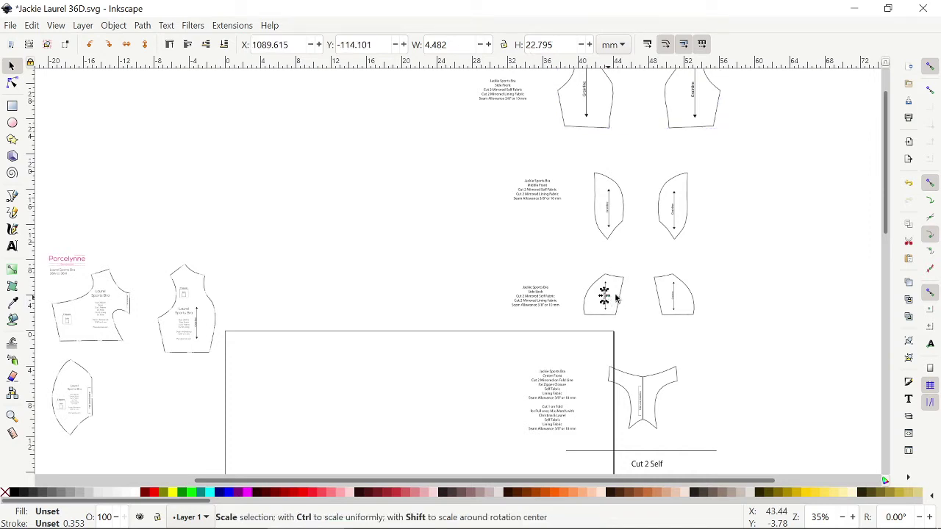
pyautogui.click(639, 308)
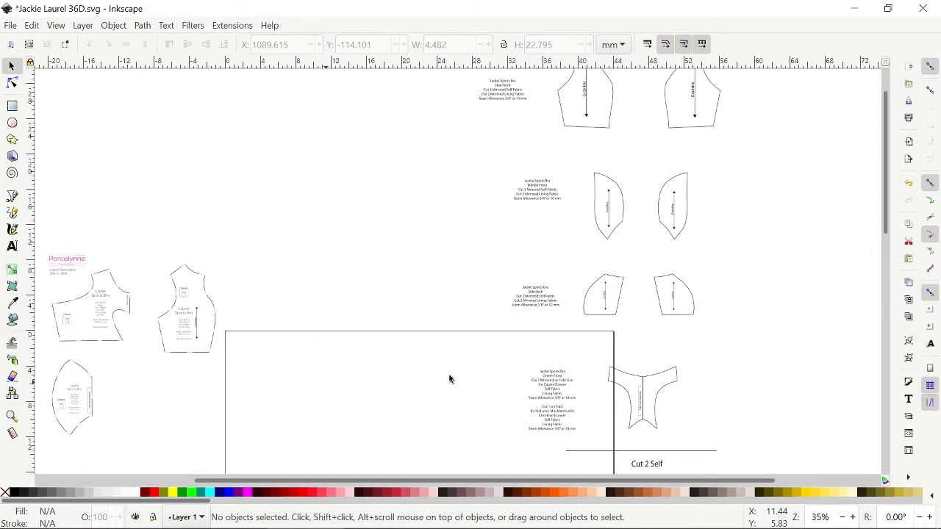
pyautogui.scroll(-4, 498, 286)
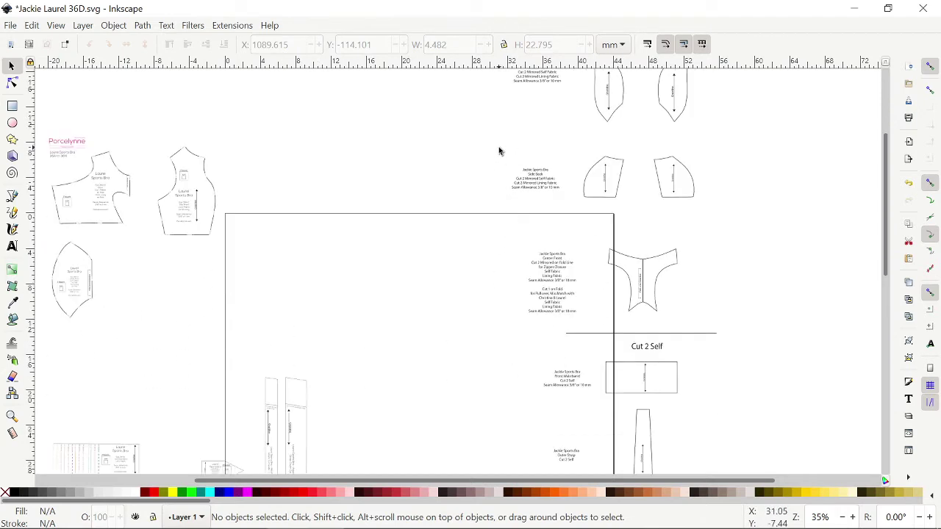
pyautogui.moveTo(499, 146); pyautogui.dragTo(722, 218)
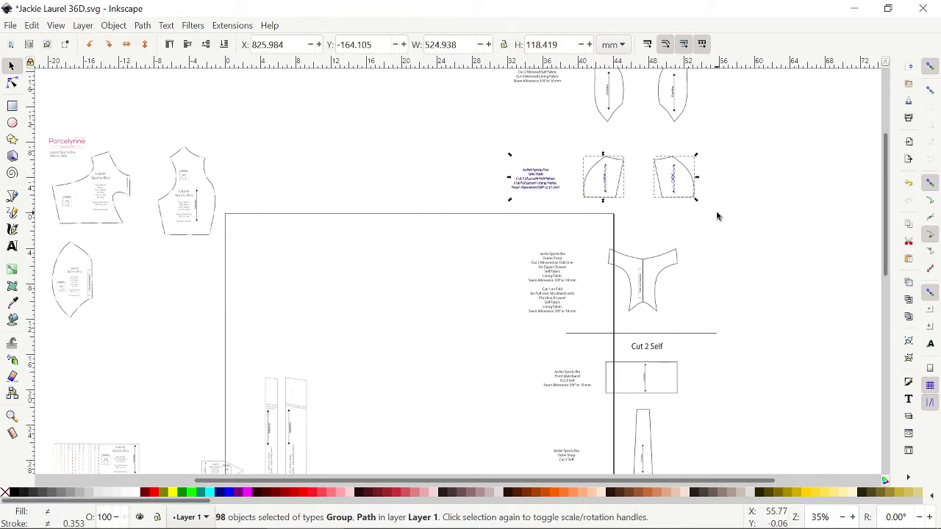
pyautogui.press('Delete')
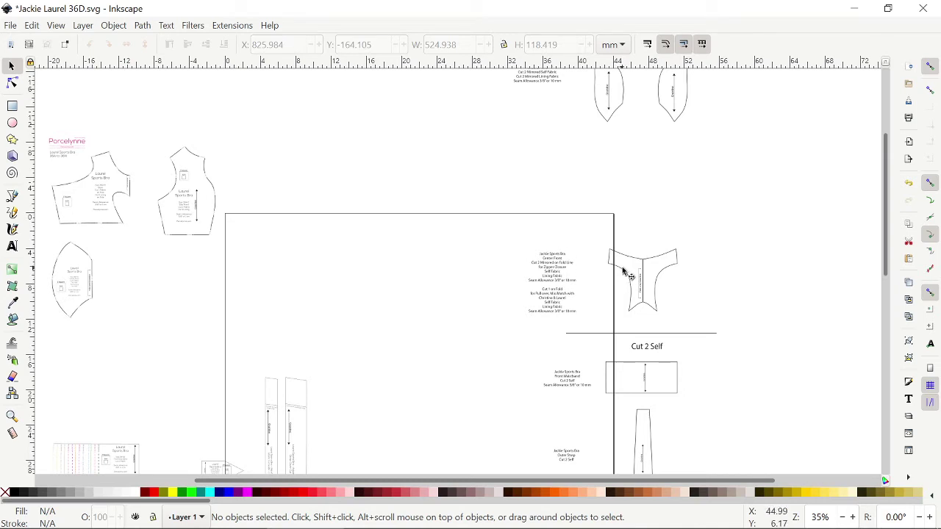
pyautogui.scroll(-3, 622, 305)
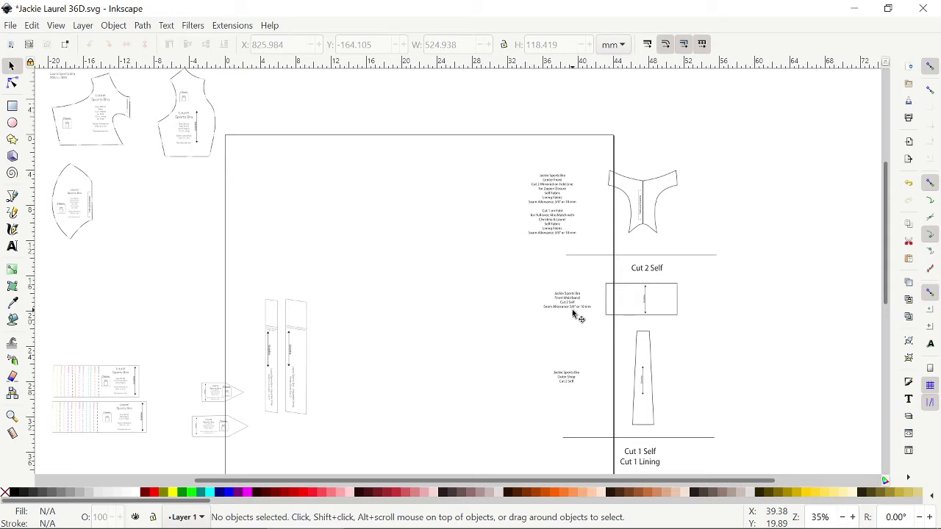
pyautogui.scroll(-1, 309, 367)
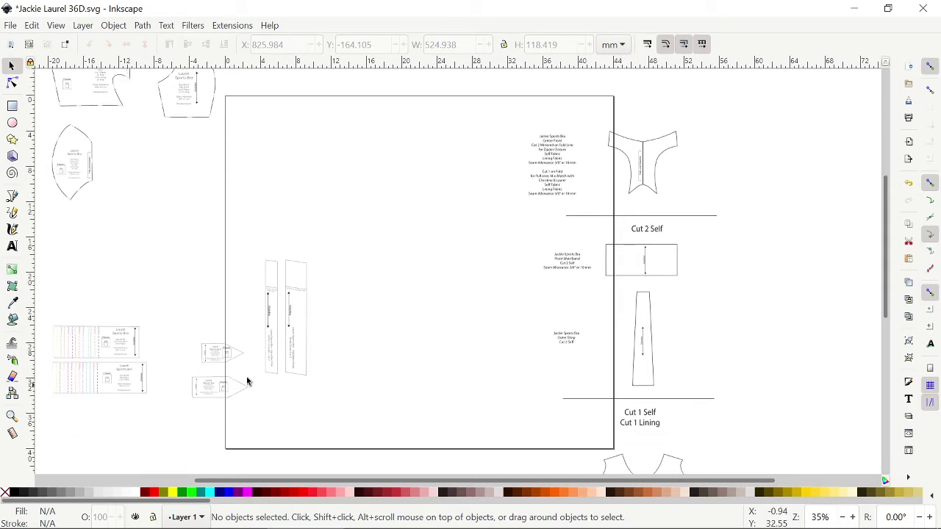
pyautogui.scroll(-3, 486, 338)
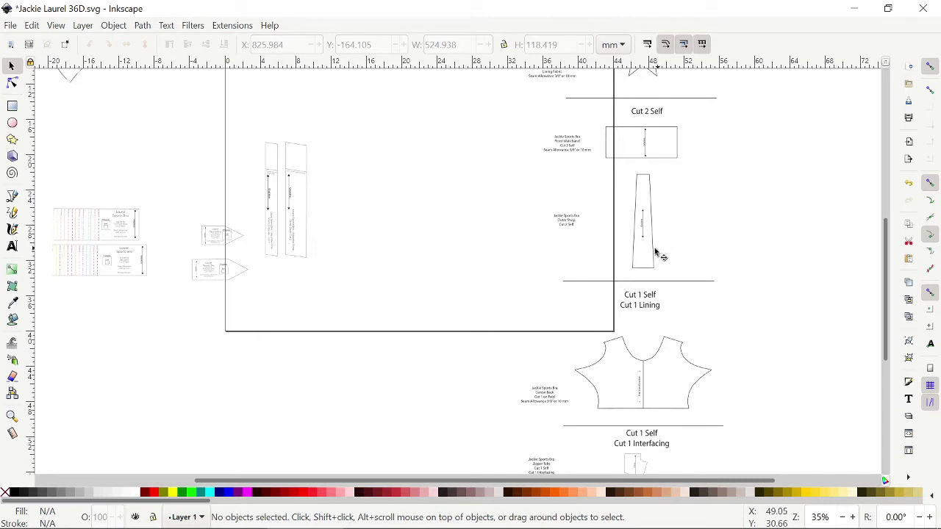
pyautogui.scroll(-4, 652, 254)
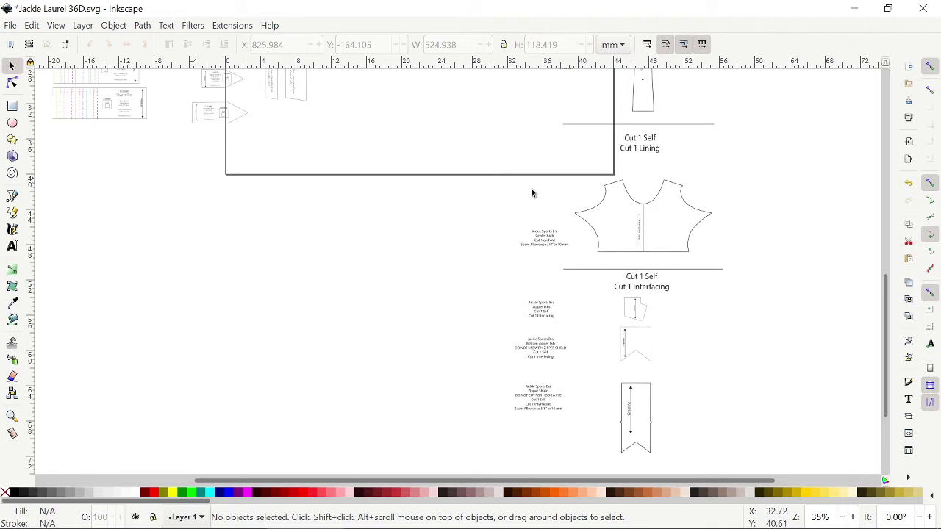
# Step: Delete the Center Back piece and its label from below the page
pyautogui.click(595, 211)
pyautogui.moveTo(493, 144); pyautogui.dragTo(712, 237)
pyautogui.moveTo(735, 273); pyautogui.dragTo(492, 166)
pyautogui.click(769, 250)
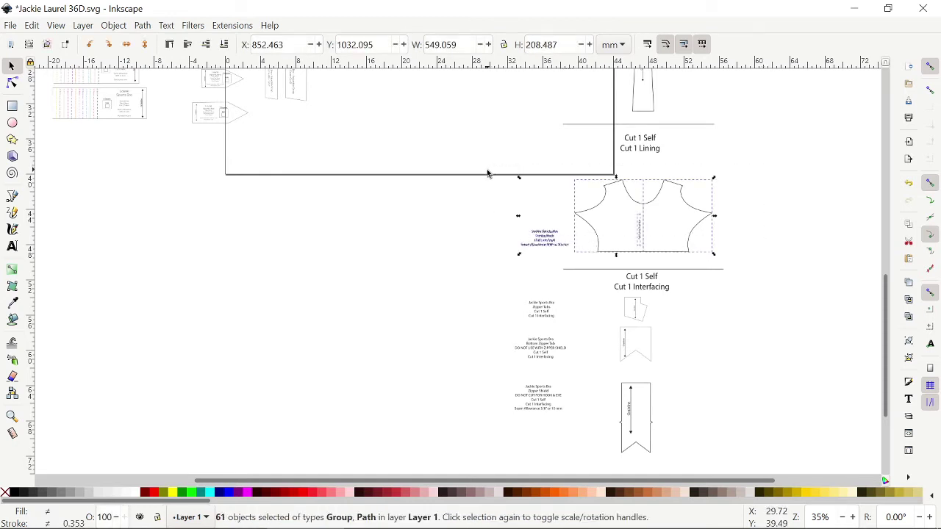
pyautogui.press('Delete')
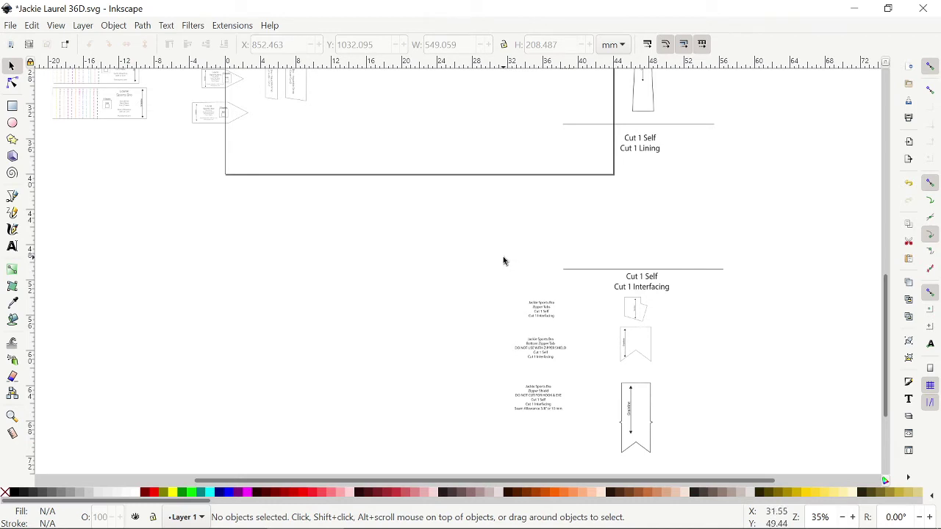
# Step: Delete the zipper tab and shield pieces with their 'Cut 1 Self, Cut 1 Interfacing' label
pyautogui.scroll(-1, 641, 326)
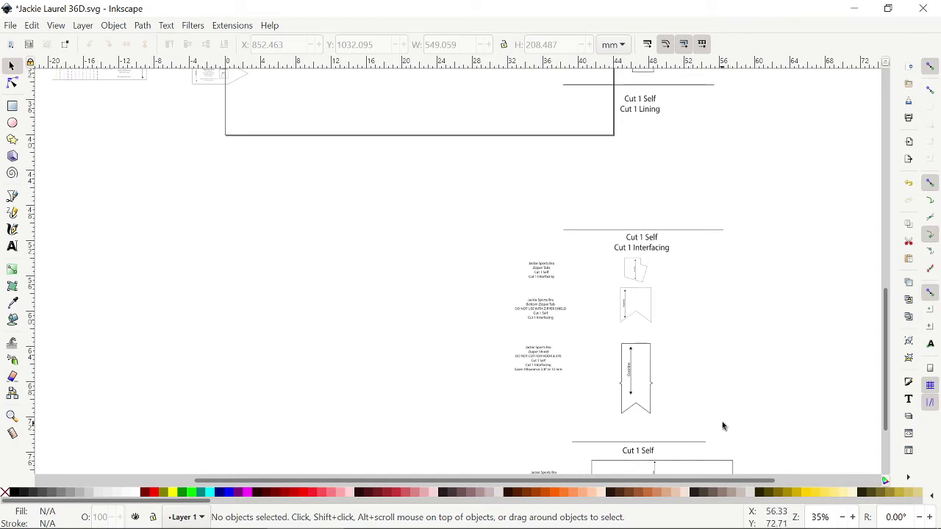
pyautogui.scroll(-4, 724, 422)
pyautogui.moveTo(736, 305); pyautogui.dragTo(482, 113)
pyautogui.press('Delete')
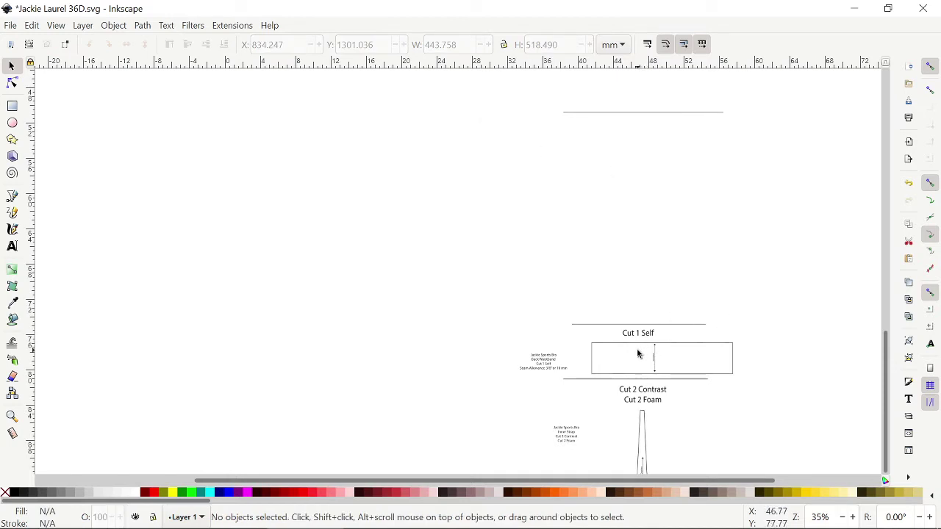
pyautogui.scroll(-4, 647, 354)
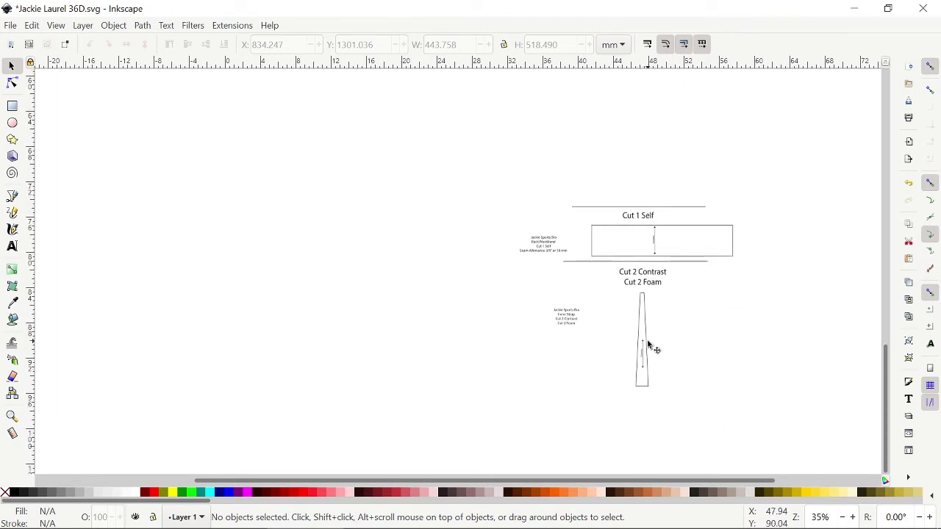
# Step: Ungroup the right-hand pattern group and its clipped group of five
pyautogui.scroll(10, 647, 345)
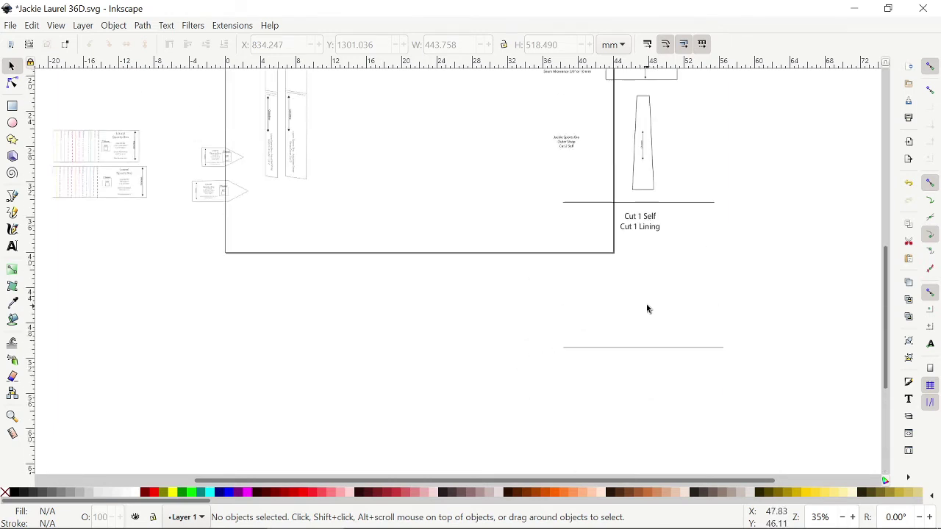
pyautogui.click(647, 349)
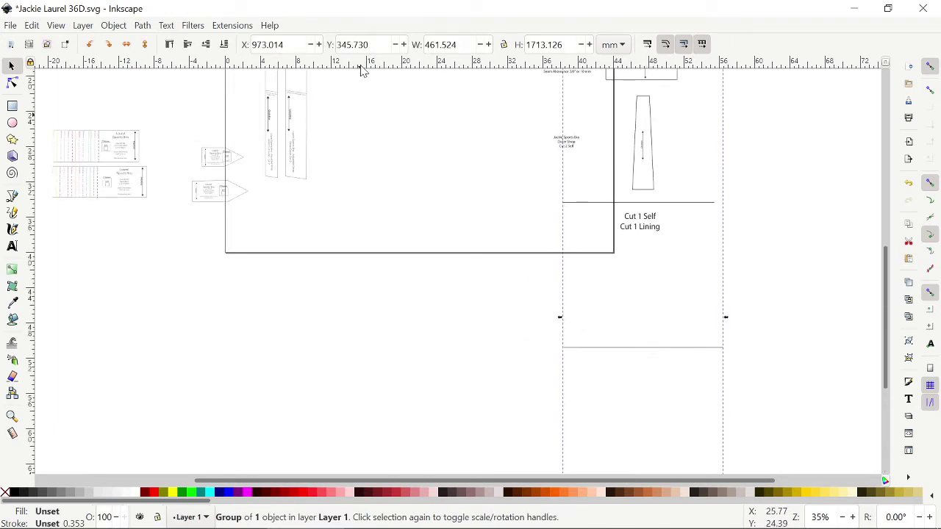
pyautogui.click(117, 28)
pyautogui.click(130, 155)
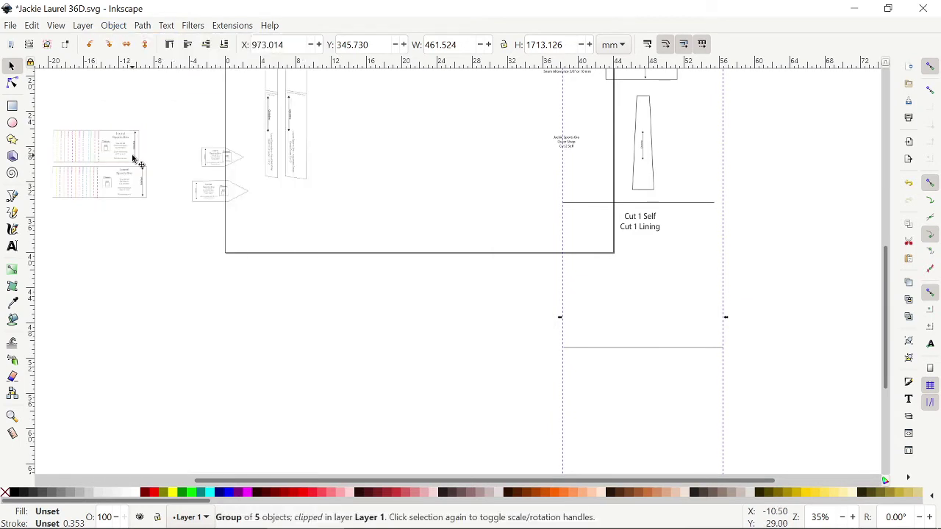
pyautogui.click(111, 26)
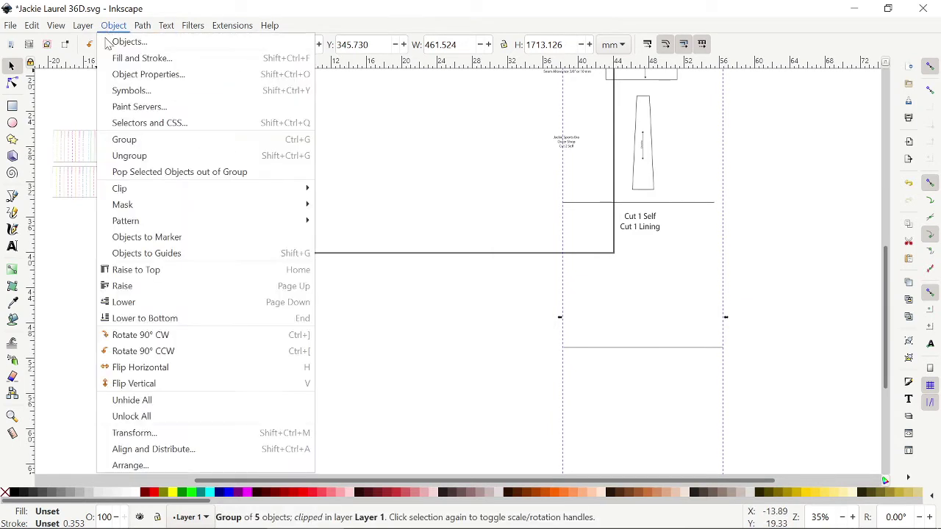
pyautogui.click(130, 160)
pyautogui.click(645, 235)
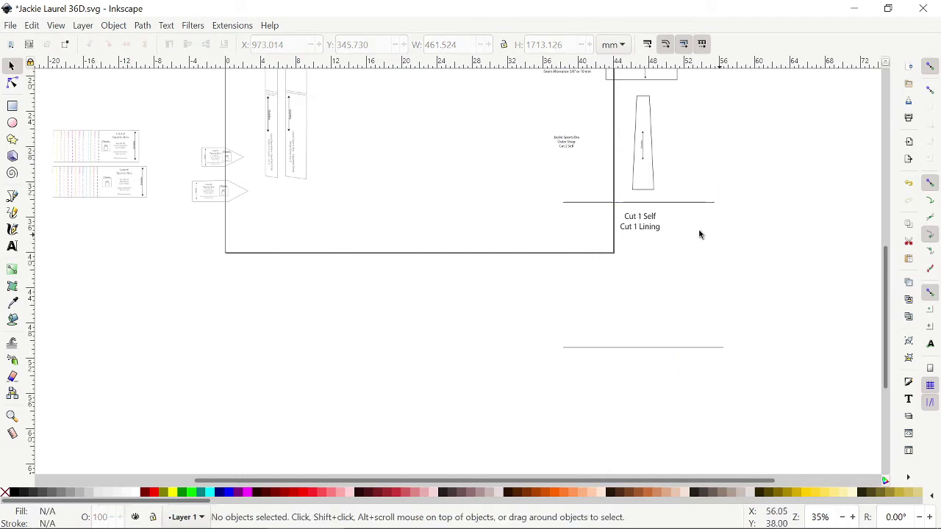
# Step: Ungroup the 92-object top-left group of Laurel pieces
pyautogui.scroll(8, 361, 257)
pyautogui.click(127, 139)
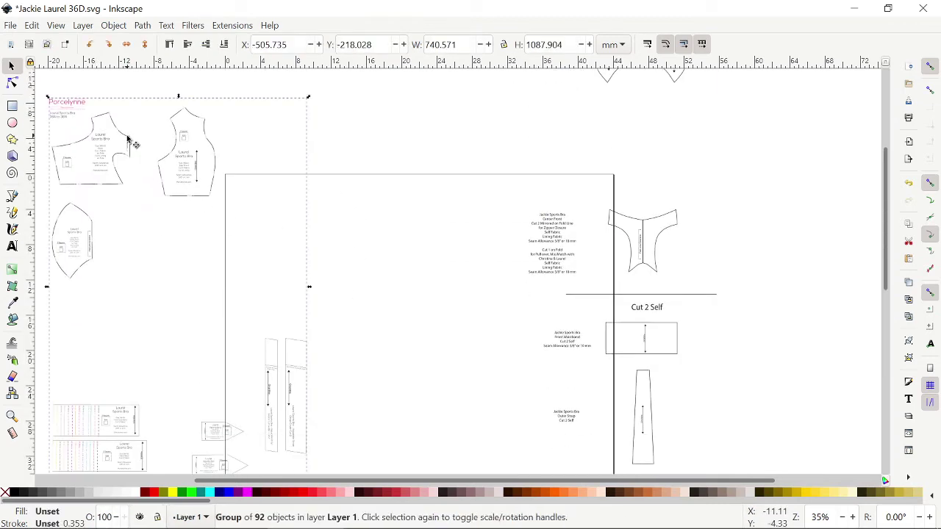
pyautogui.click(114, 25)
pyautogui.click(138, 155)
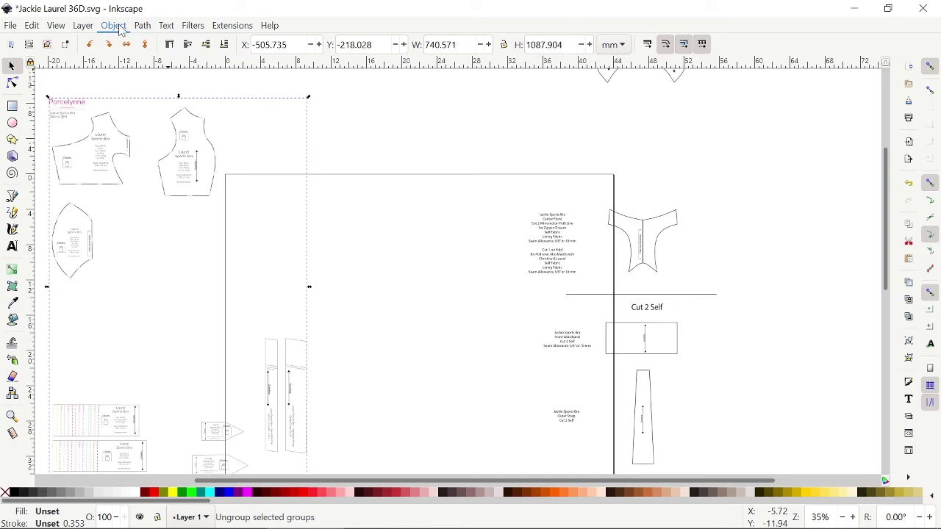
pyautogui.click(243, 147)
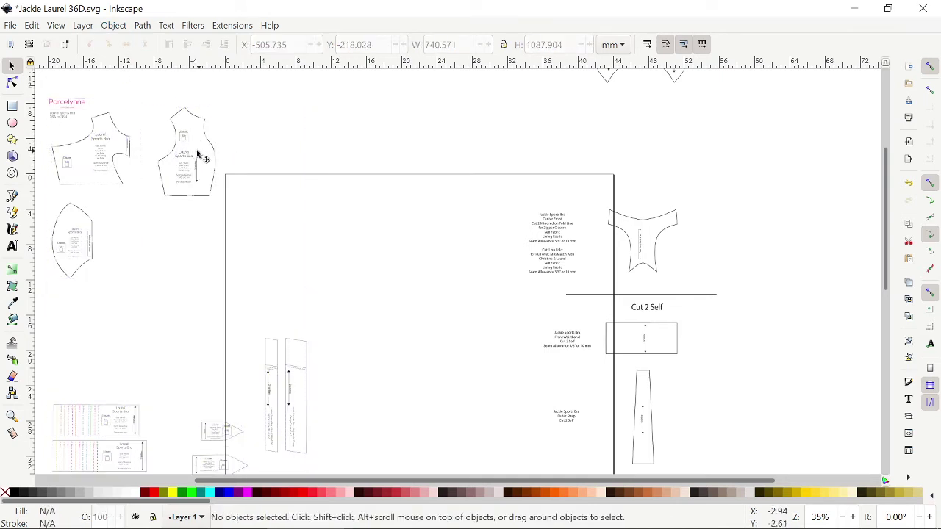
# Step: Ungroup the three-piece Laurel group and its 288-object clipped group, then select the right-hand piece
pyautogui.click(172, 156)
pyautogui.click(183, 137)
pyautogui.click(176, 121)
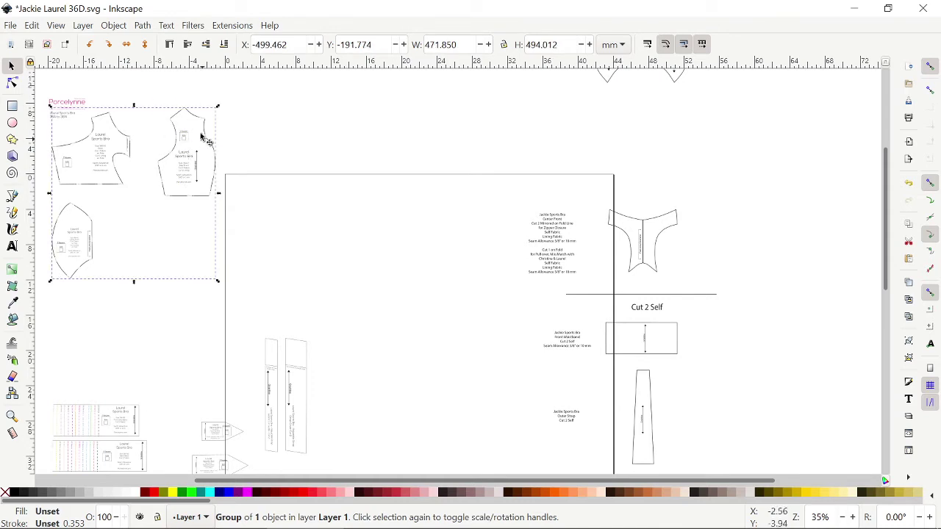
pyautogui.click(114, 25)
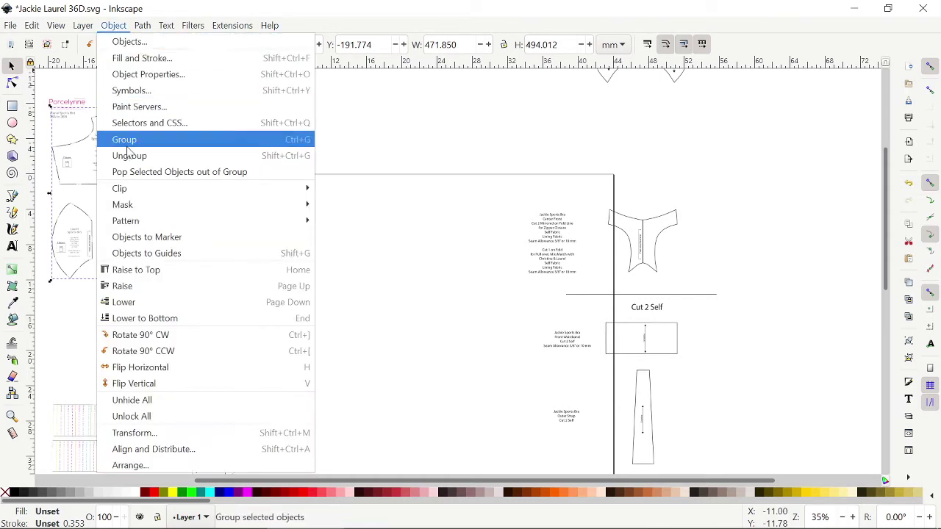
pyautogui.click(128, 154)
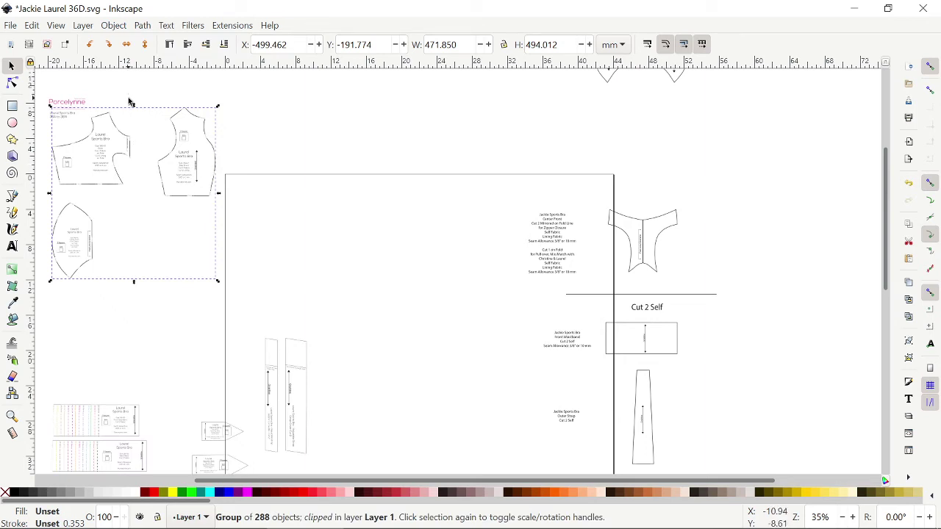
pyautogui.click(114, 25)
pyautogui.click(155, 155)
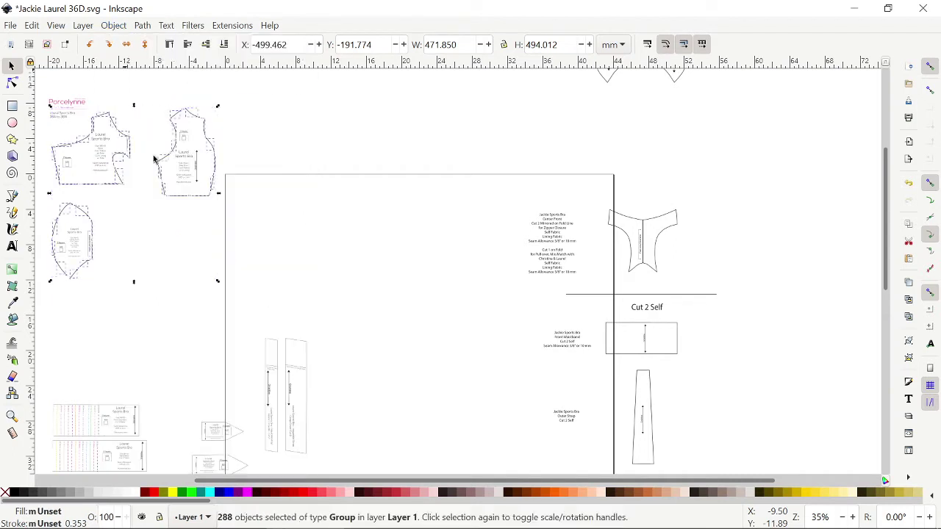
pyautogui.click(293, 150)
pyautogui.moveTo(142, 90); pyautogui.dragTo(227, 207)
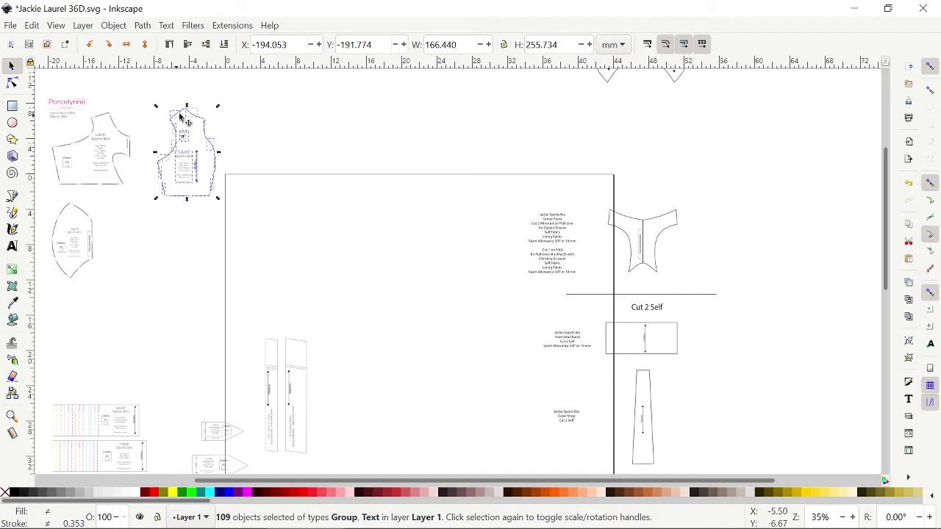
# Step: Group the right-hand Laurel piece and its labels into one 109-object group
pyautogui.click(116, 26)
pyautogui.click(352, 158)
pyautogui.moveTo(145, 91); pyautogui.dragTo(218, 187)
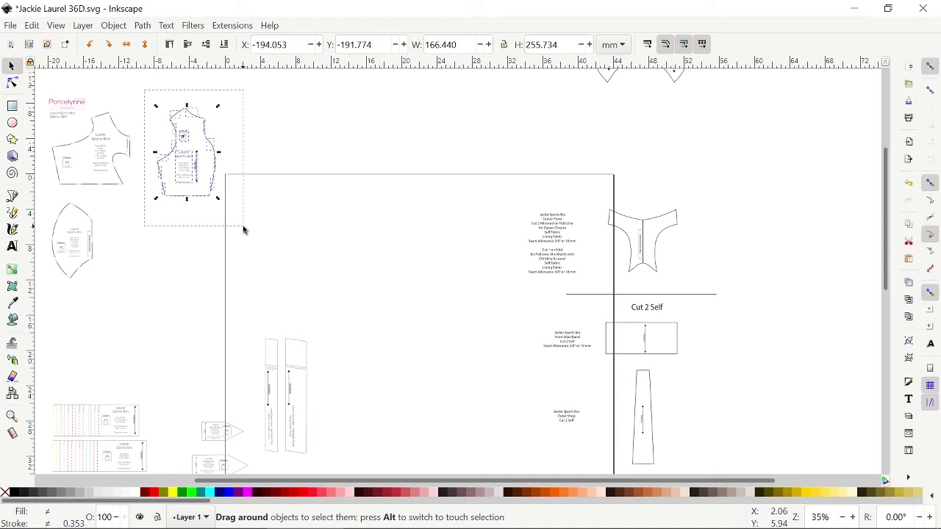
pyautogui.moveTo(244, 230); pyautogui.dragTo(243, 216)
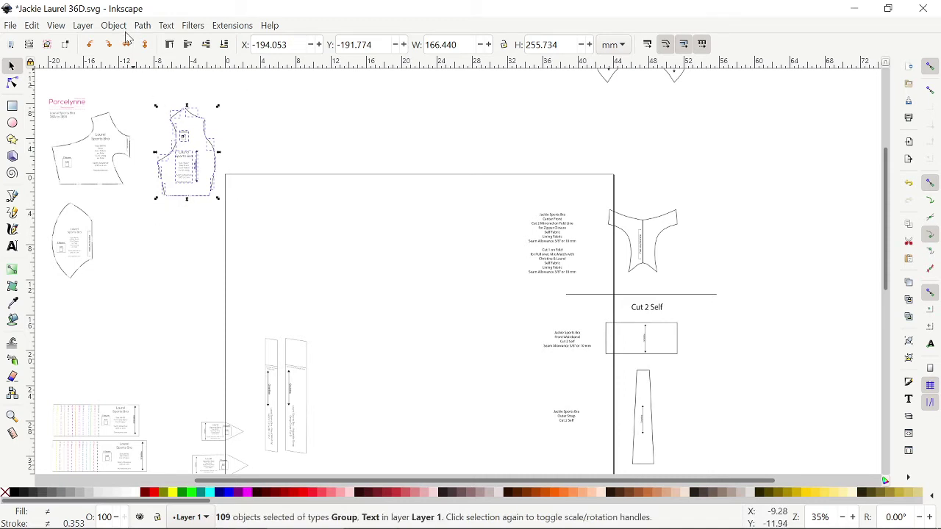
pyautogui.click(117, 26)
pyautogui.click(147, 139)
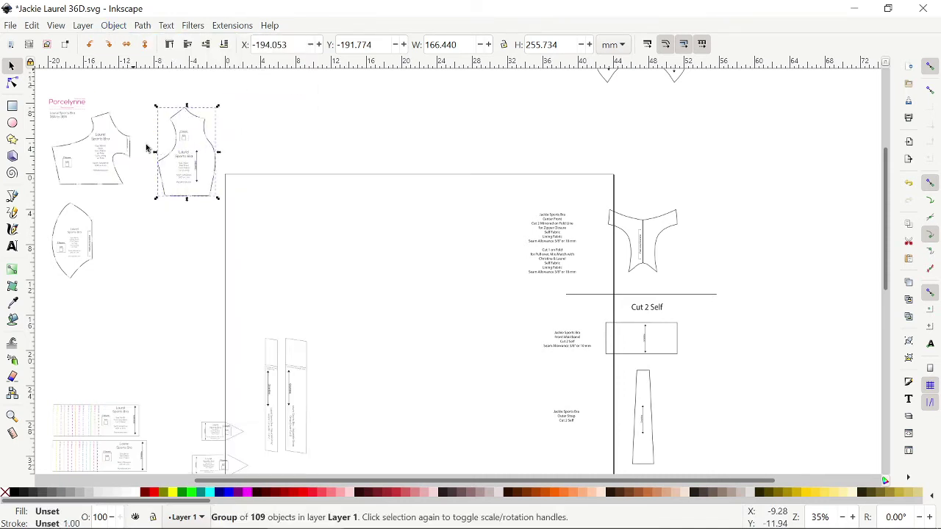
# Step: Drag the grouped Laurel piece onto the page, delete it, and scroll to the back pieces
pyautogui.moveTo(185, 138); pyautogui.dragTo(271, 147)
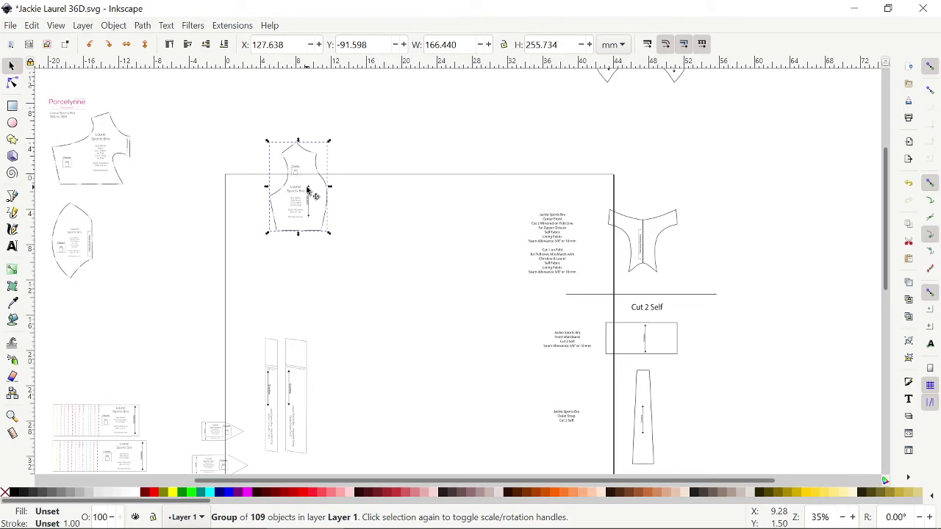
pyautogui.keyDown('ctrl'); pyautogui.scroll(1, 294, 217); pyautogui.keyUp('ctrl')
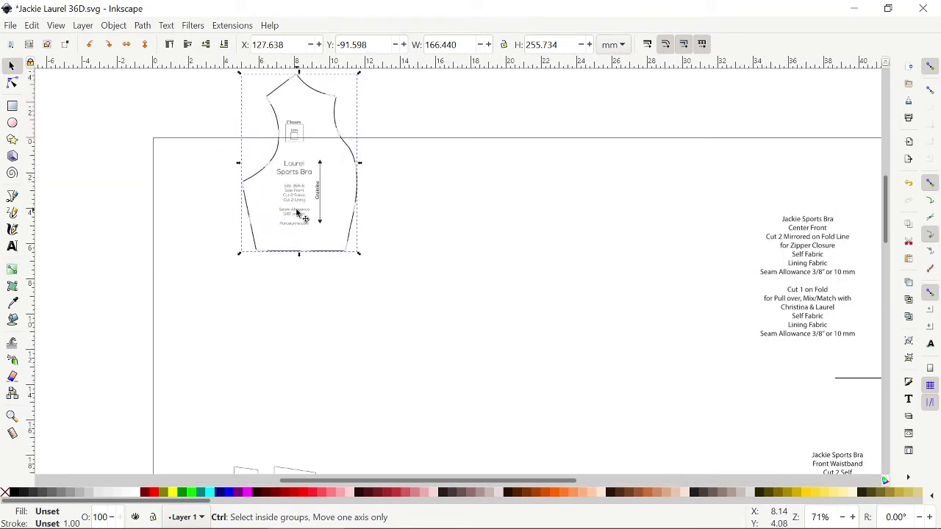
pyautogui.keyDown('ctrl'); pyautogui.scroll(-1, 295, 212); pyautogui.keyUp('ctrl')
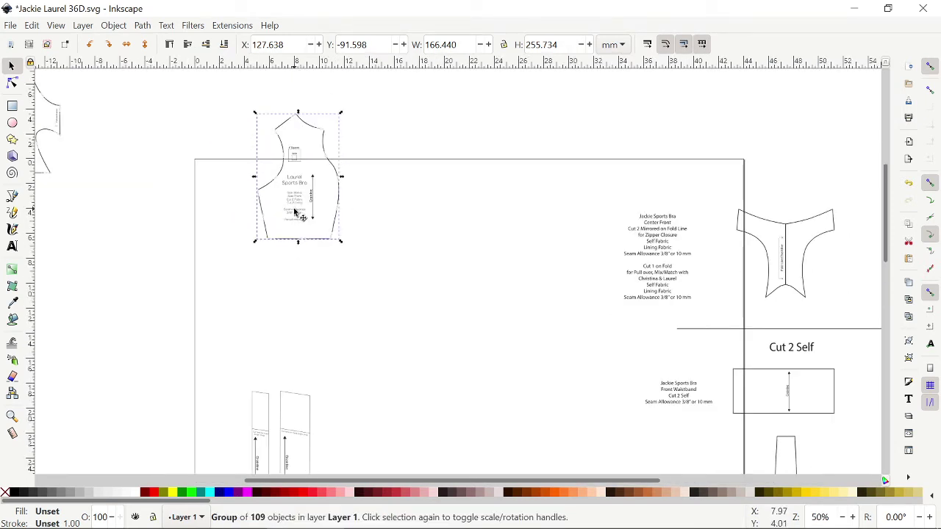
pyautogui.press('Delete')
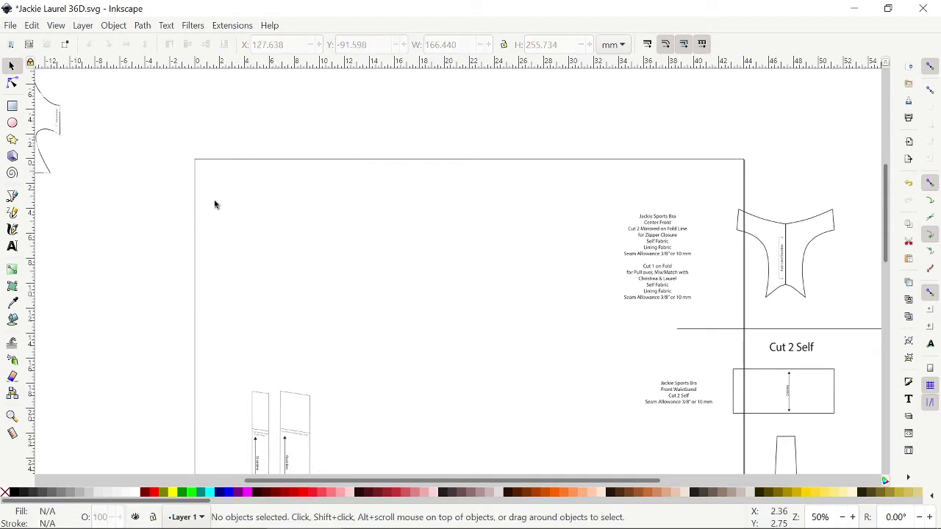
pyautogui.scroll(-3, 158, 239)
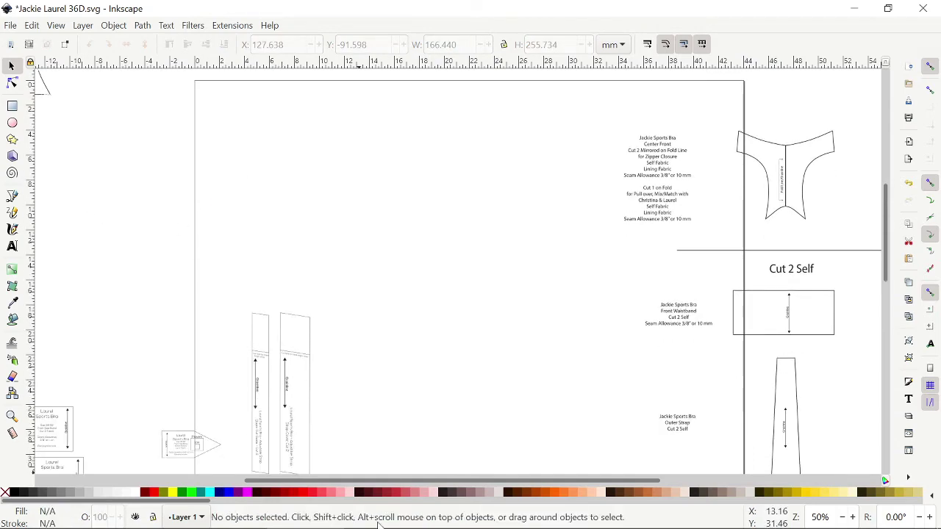
pyautogui.moveTo(378, 480); pyautogui.dragTo(278, 480)
pyautogui.scroll(7, 285, 422)
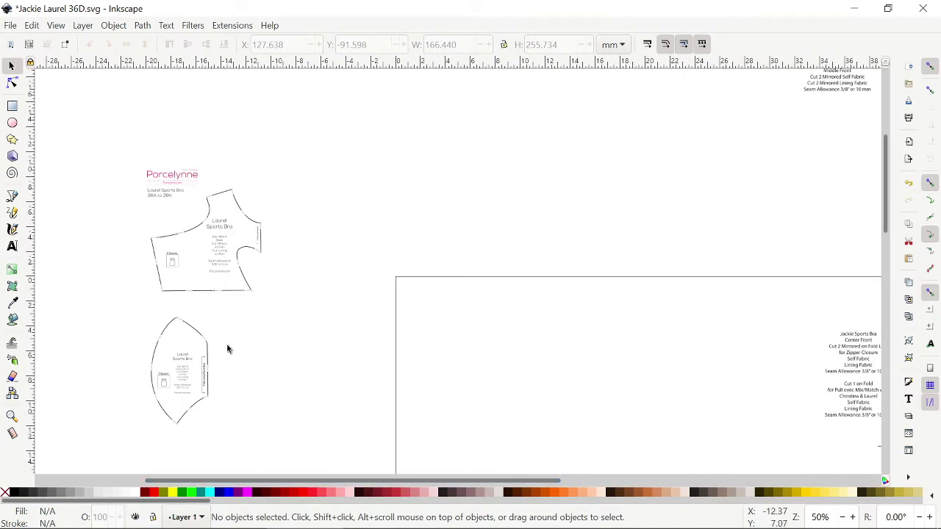
# Step: Ungroup the pattern group and delete the Porcelynne logo
pyautogui.moveTo(118, 142); pyautogui.dragTo(200, 206)
pyautogui.press('Escape')
pyautogui.click(196, 183)
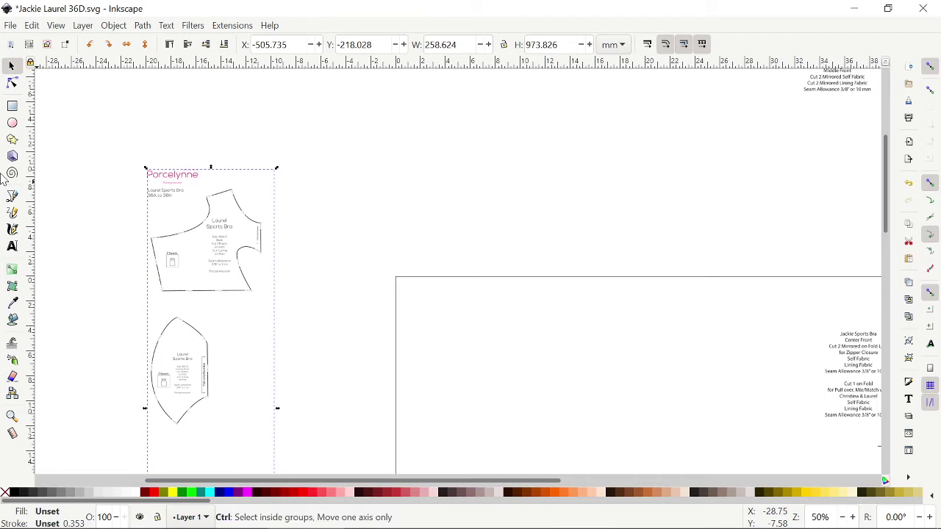
pyautogui.hotkey('ctrl', 'shift', 'g')
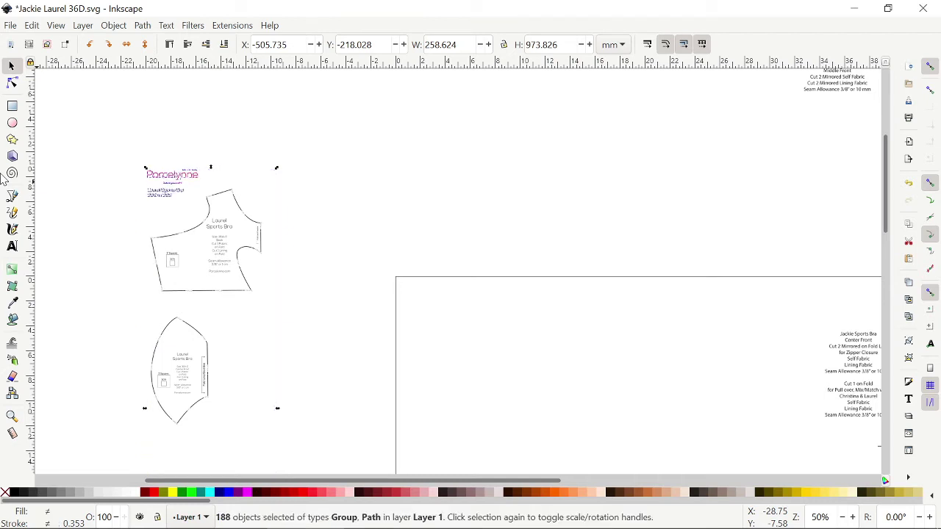
pyautogui.press('Escape')
pyautogui.moveTo(126, 147); pyautogui.dragTo(199, 211)
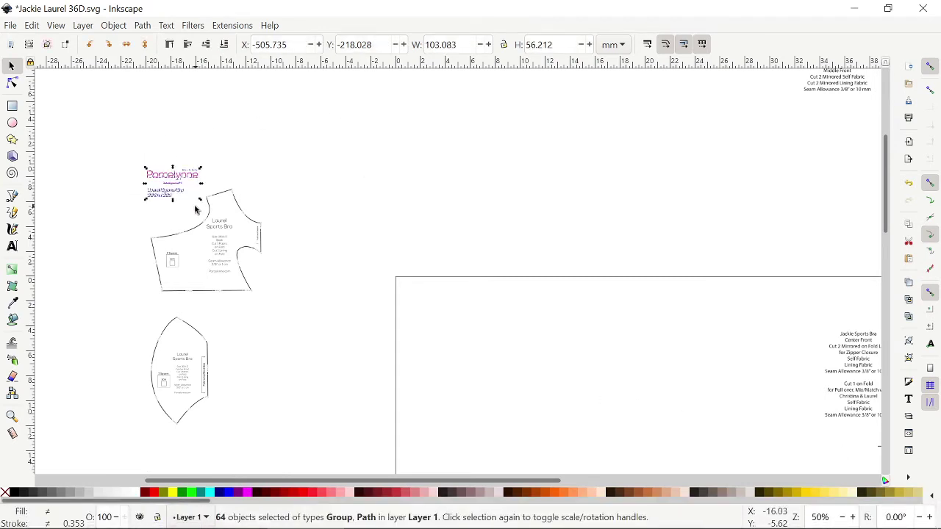
pyautogui.press('Delete')
# Step: Group the Laurel back piece and its labels into one 118-object group
pyautogui.moveTo(136, 173); pyautogui.dragTo(285, 290)
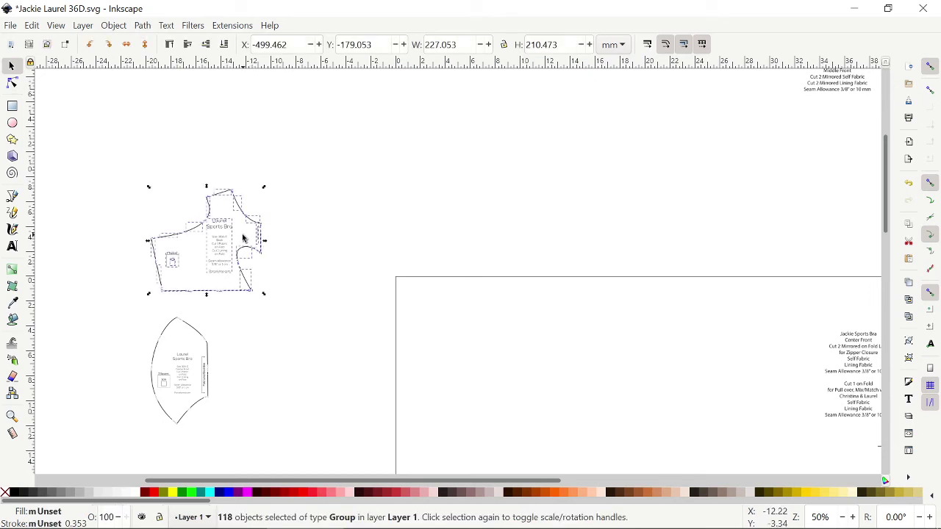
pyautogui.click(114, 25)
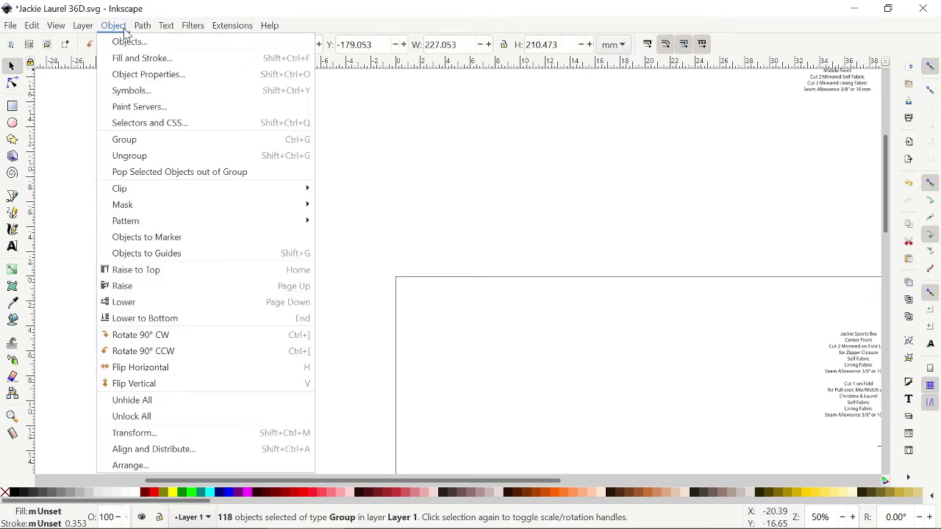
pyautogui.click(157, 145)
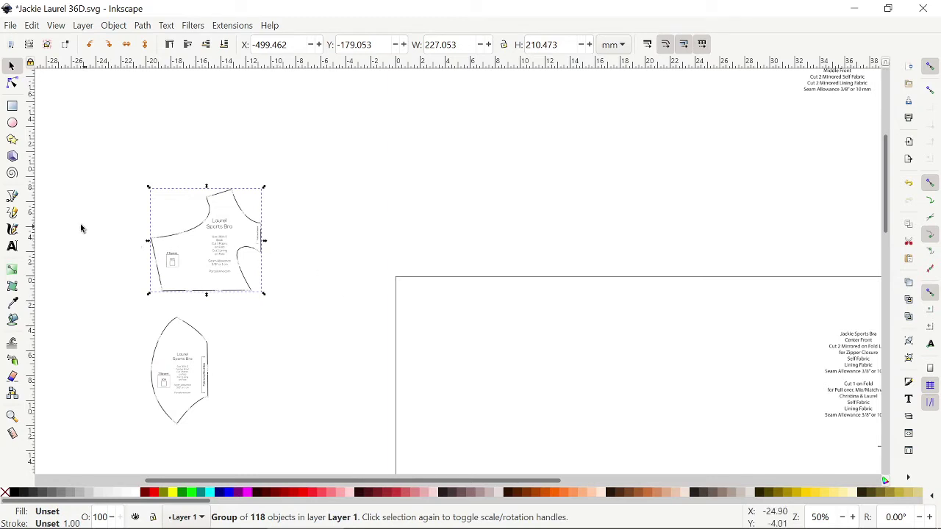
pyautogui.moveTo(31, 211); pyautogui.dragTo(261, 254)
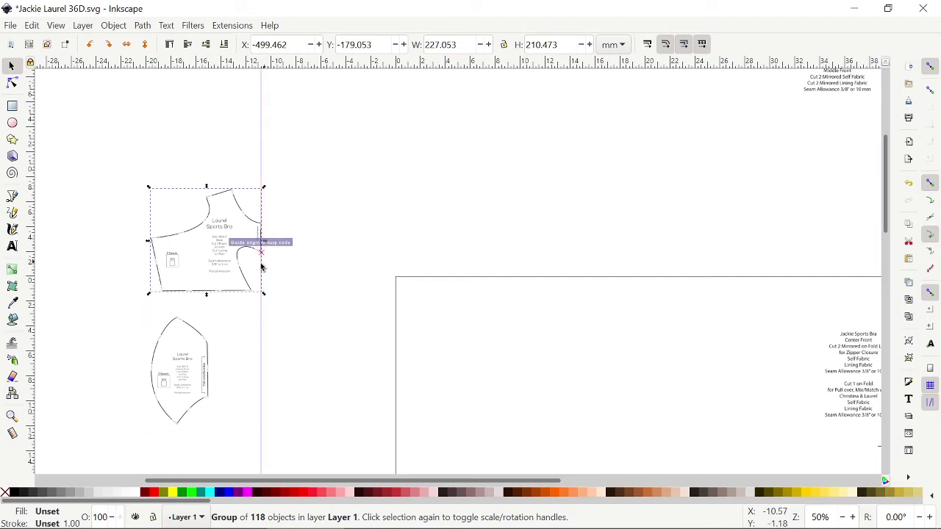
pyautogui.scroll(2, 228, 326)
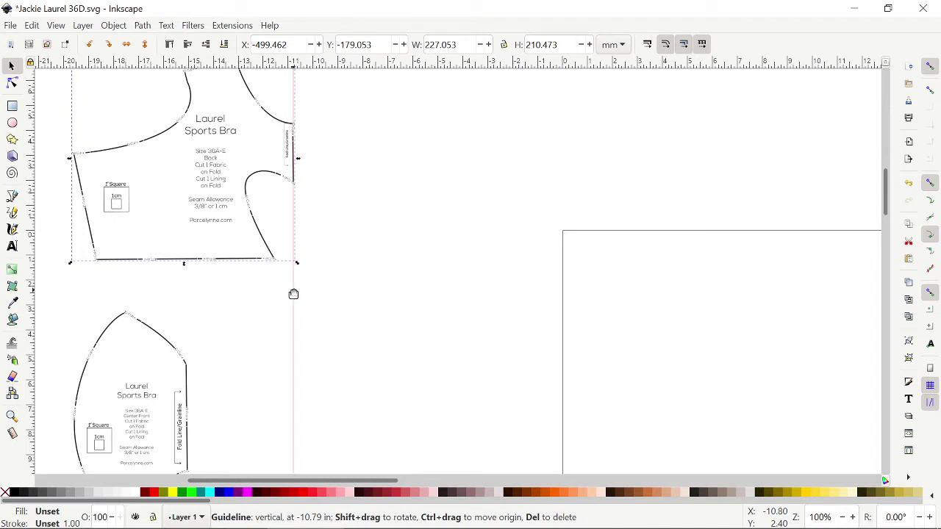
pyautogui.moveTo(293, 294); pyautogui.dragTo(306, 292)
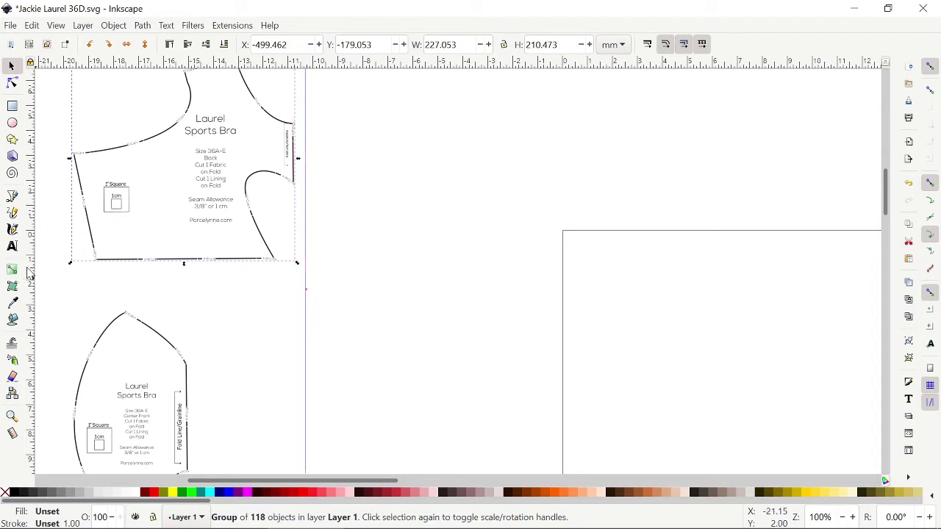
pyautogui.moveTo(30, 272); pyautogui.dragTo(37, 291)
pyautogui.moveTo(306, 294); pyautogui.dragTo(21, 283)
pyautogui.scroll(3, 66, 272)
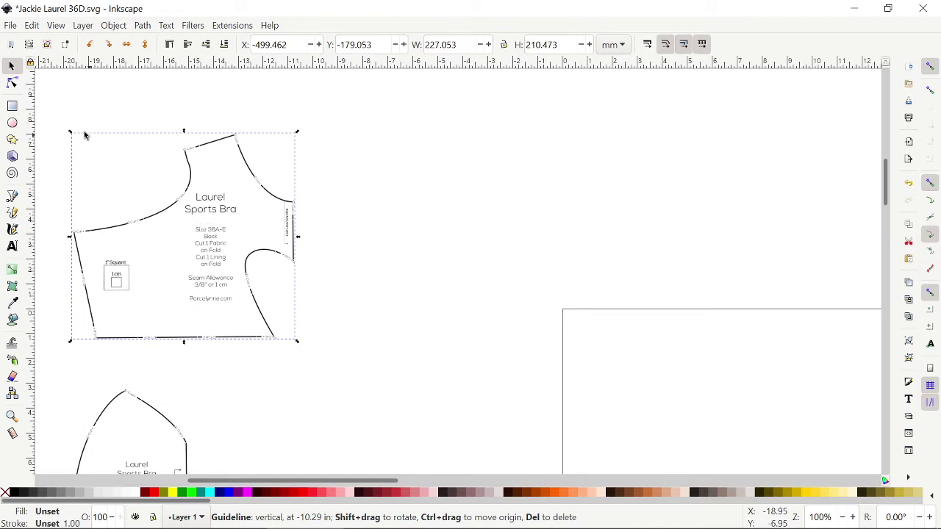
pyautogui.moveTo(57, 102); pyautogui.dragTo(345, 355)
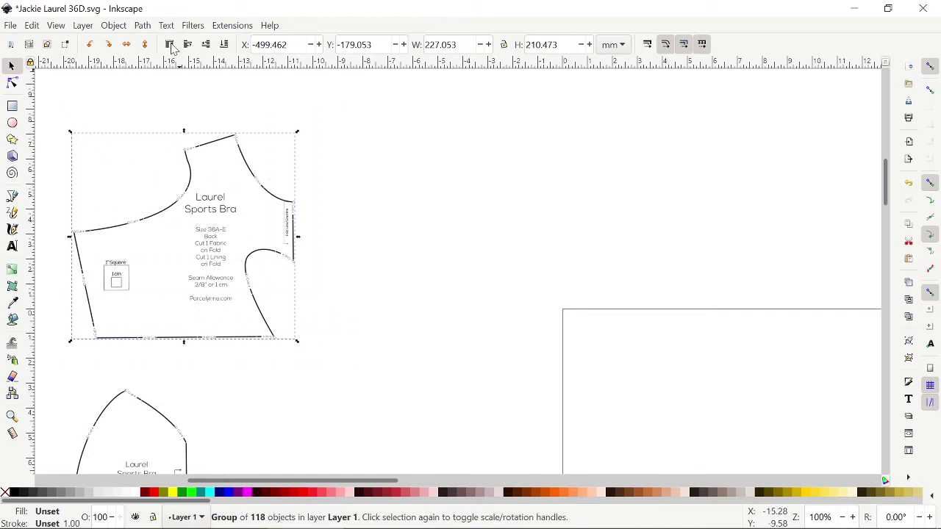
# Step: Create an in-place duplicate of the 118-object Laurel back piece group
pyautogui.click(109, 27)
pyautogui.moveTo(156, 199)
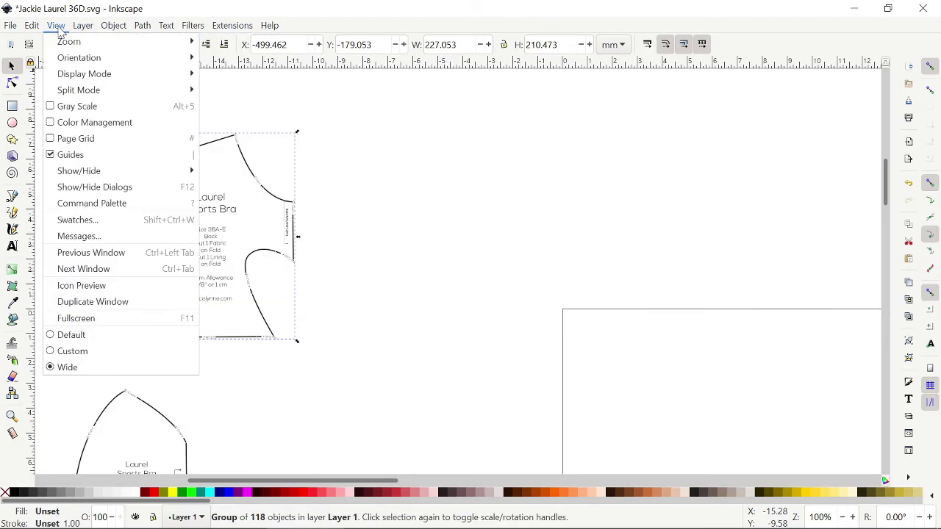
pyautogui.click(33, 28)
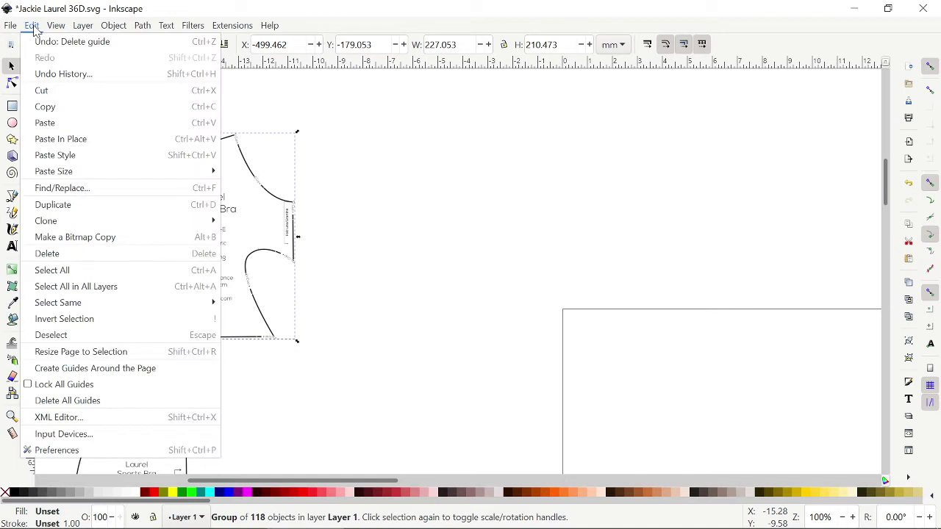
pyautogui.click(73, 213)
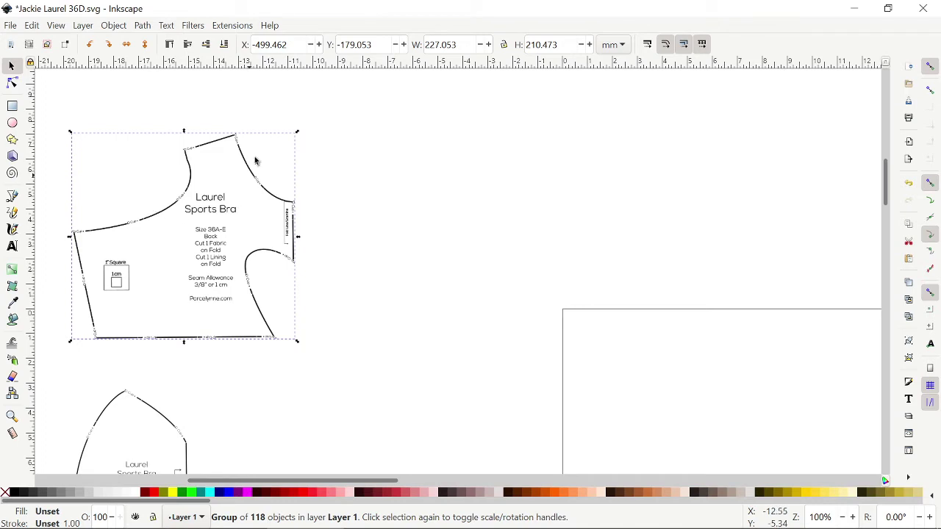
# Step: Flip the duplicate horizontally and slide it against the original's fold line
pyautogui.click(127, 45)
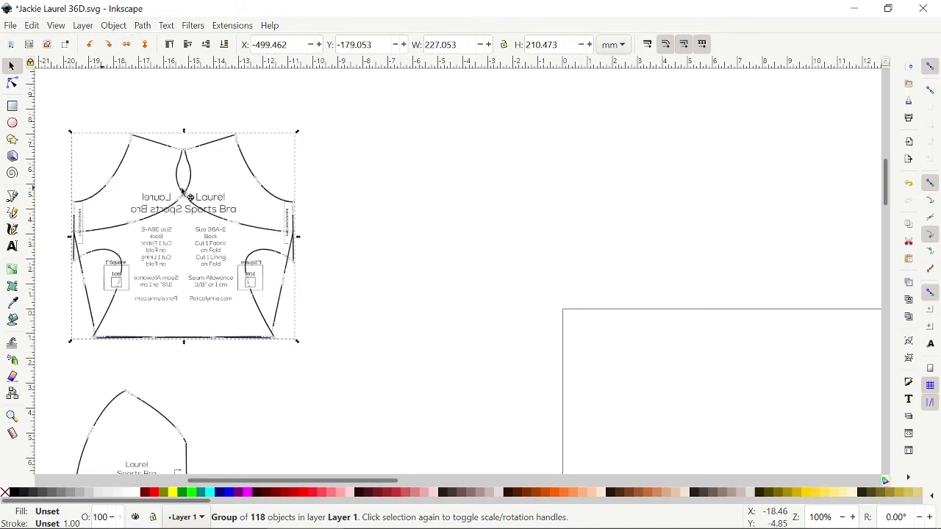
pyautogui.moveTo(210, 192); pyautogui.dragTo(455, 194)
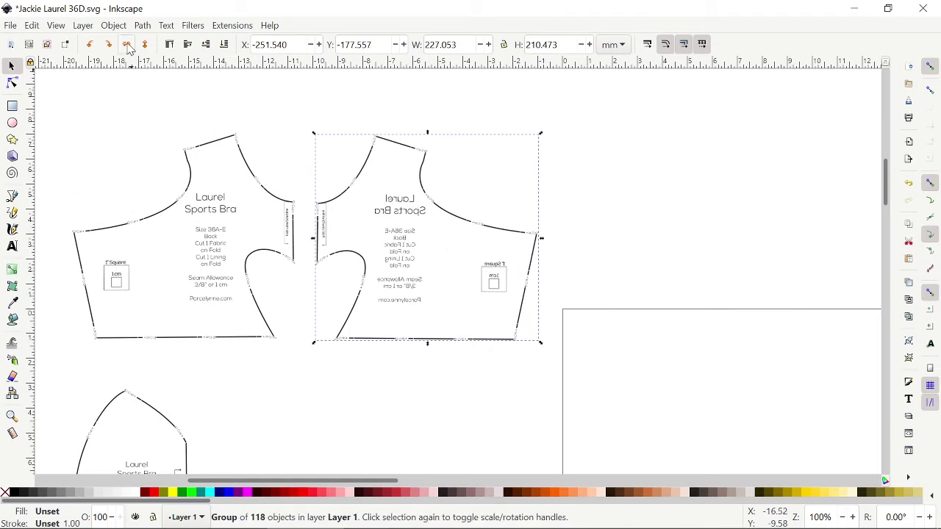
pyautogui.click(377, 139)
pyautogui.moveTo(368, 175); pyautogui.dragTo(348, 172)
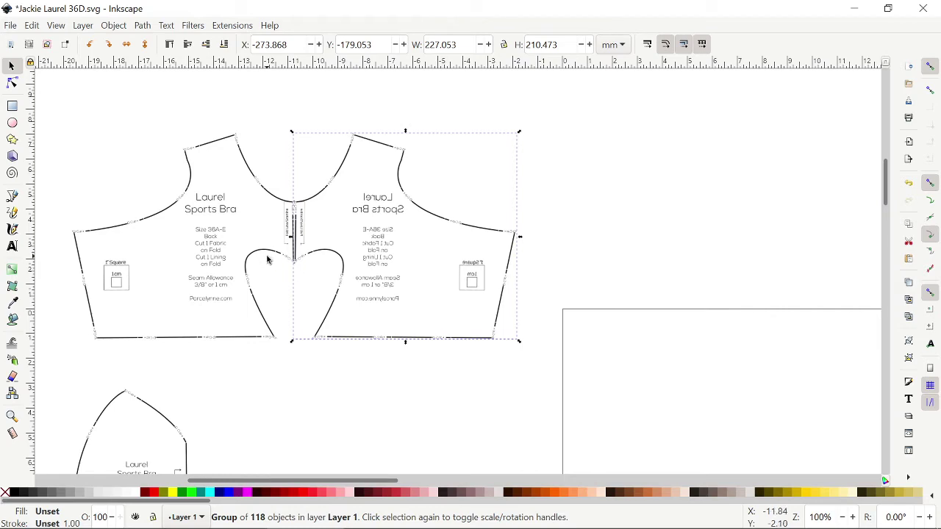
# Step: Delete the mirrored back copy and place a vertical guide at -10.77 in along the fold line
pyautogui.keyDown('ctrl'); pyautogui.scroll(4, 323, 278); pyautogui.keyUp('ctrl')
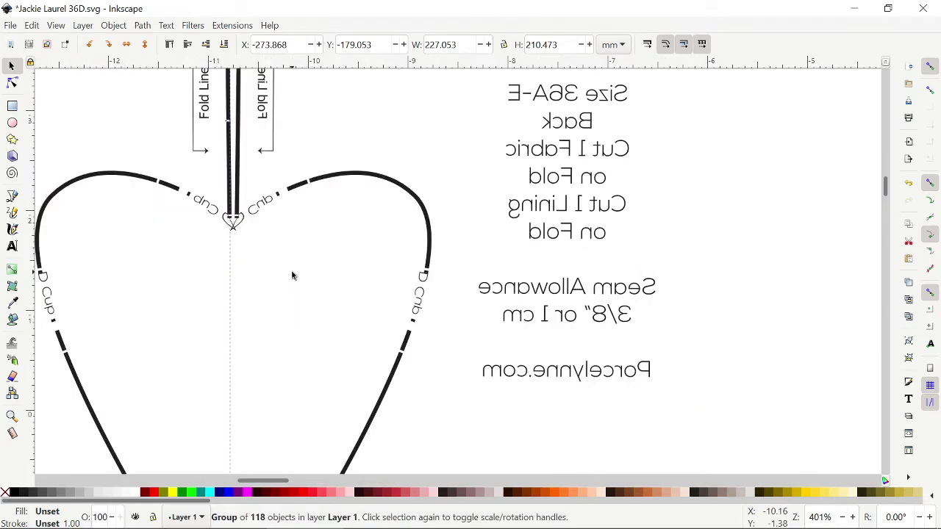
pyautogui.scroll(-6, 292, 273)
pyautogui.scroll(3, 251, 275)
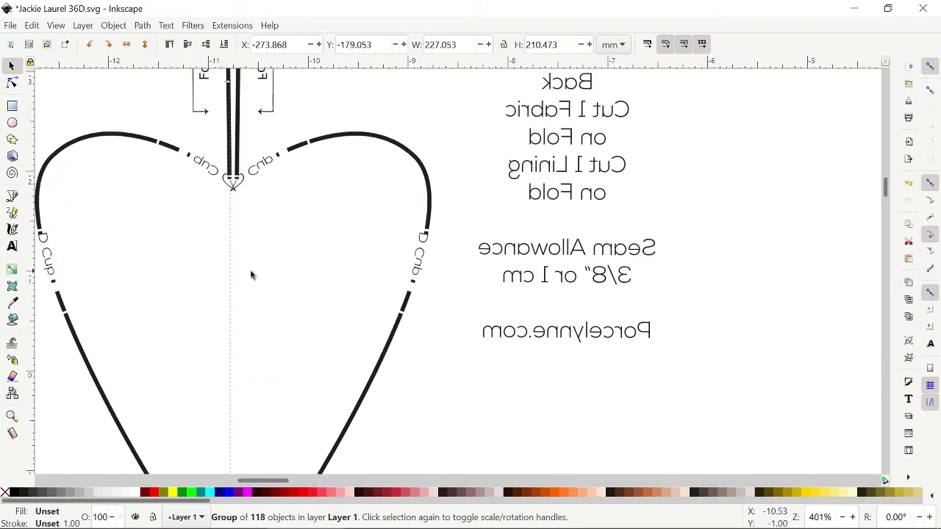
pyautogui.press('Escape')
pyautogui.click(220, 175)
pyautogui.scroll(8, 296, 168)
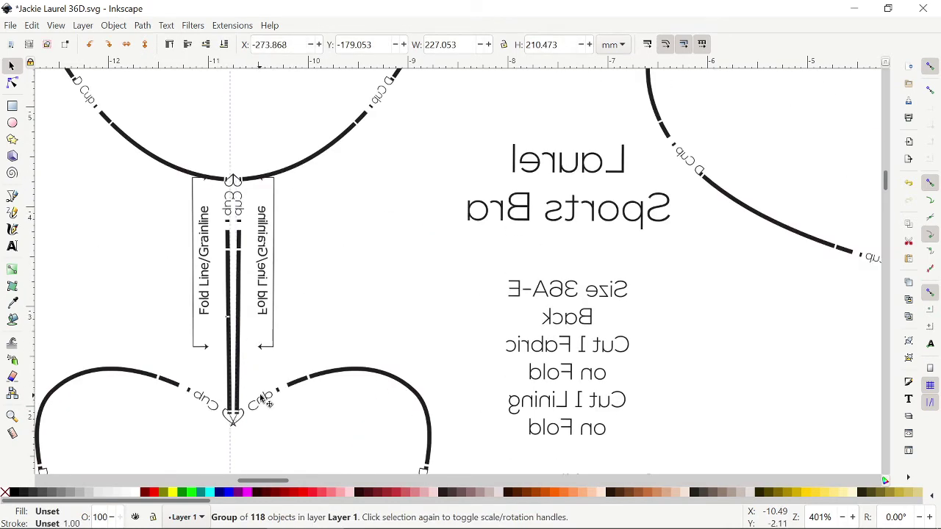
pyautogui.press('Left')
pyautogui.press('Left')
pyautogui.press('Left')
pyautogui.press('Left')
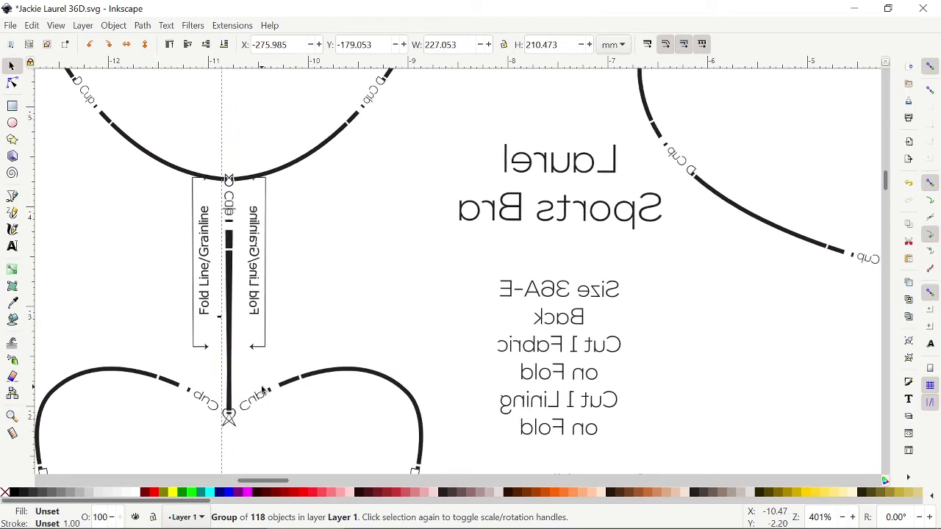
pyautogui.press('Right')
pyautogui.press('Right')
pyautogui.press('Left')
pyautogui.press('Left')
pyautogui.press('Left')
pyautogui.press('Right')
pyautogui.press('Right')
pyautogui.press('Right')
pyautogui.press('Right')
pyautogui.press('Right')
pyautogui.press('Right')
pyautogui.press('Right')
pyautogui.press('Right')
pyautogui.press('Right')
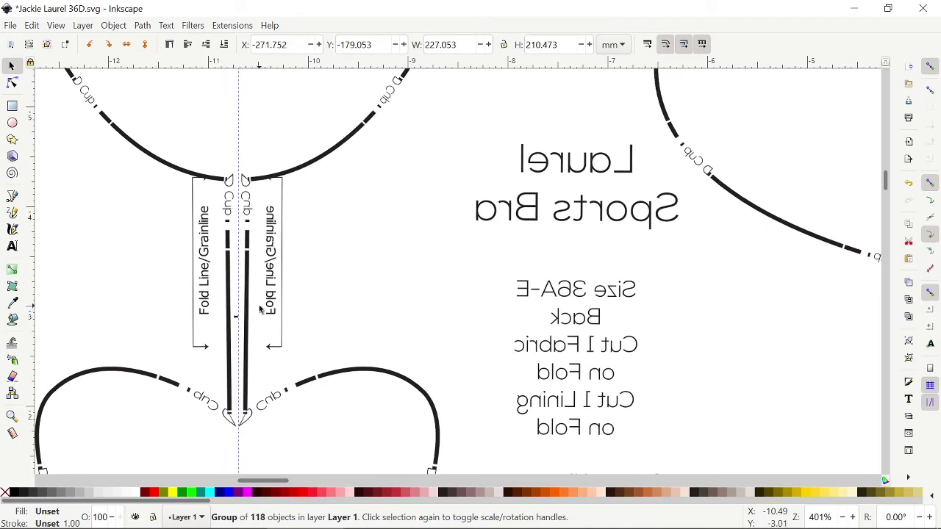
pyautogui.press('Delete')
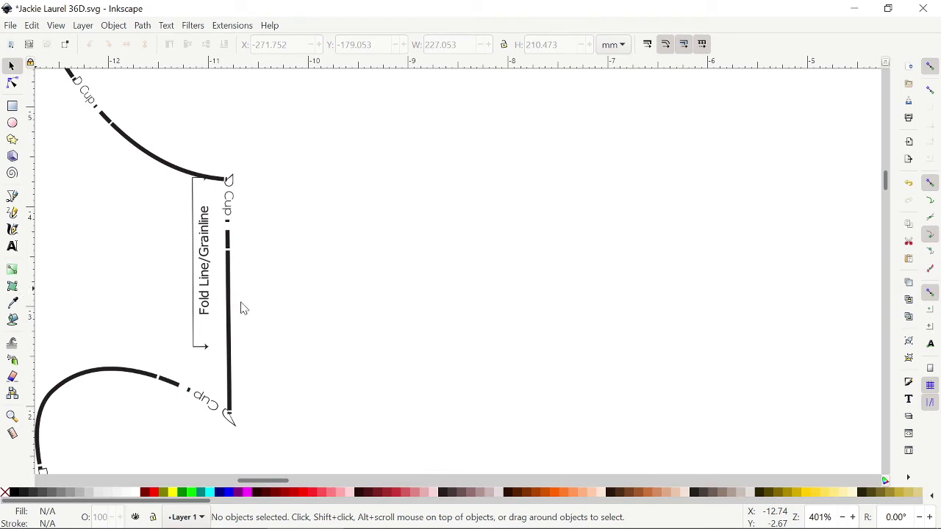
pyautogui.moveTo(33, 281); pyautogui.dragTo(233, 298)
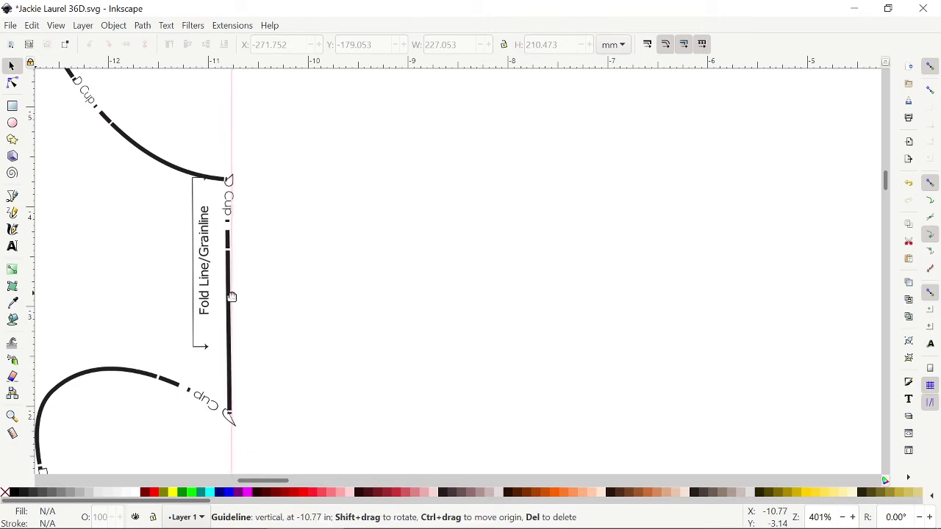
# Step: Move the back piece's rotation centre onto its fold edge
pyautogui.click(156, 161)
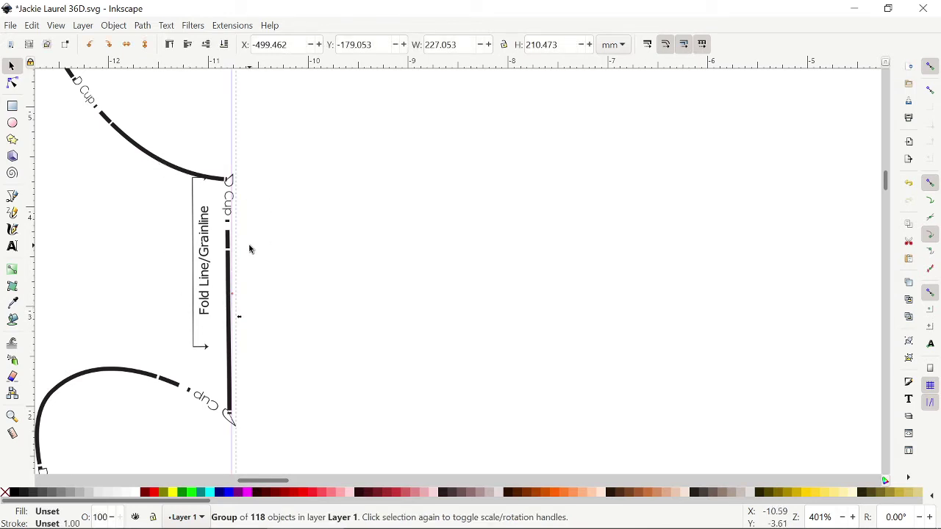
pyautogui.hotkey('ctrl', 'Down')
pyautogui.scroll(-4, 250, 250)
pyautogui.scroll(-1, 247, 252)
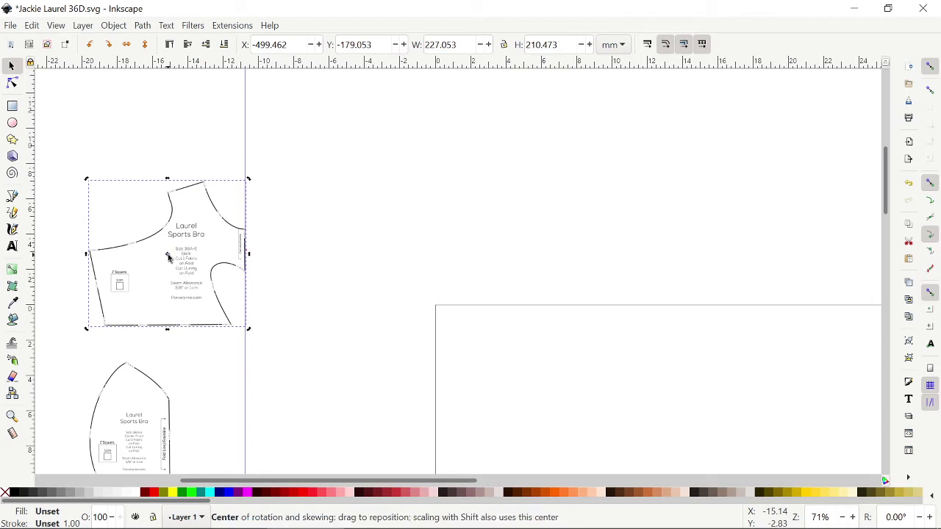
pyautogui.moveTo(168, 257); pyautogui.dragTo(247, 273)
pyautogui.keyDown('ctrl'); pyautogui.scroll(2, 243, 283); pyautogui.keyUp('ctrl')
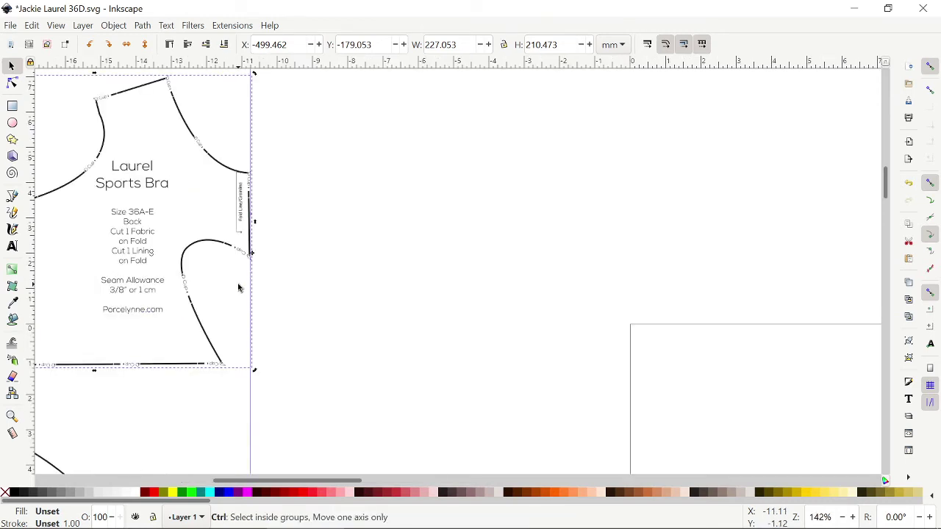
pyautogui.keyDown('ctrl'); pyautogui.scroll(4, 241, 280); pyautogui.keyUp('ctrl')
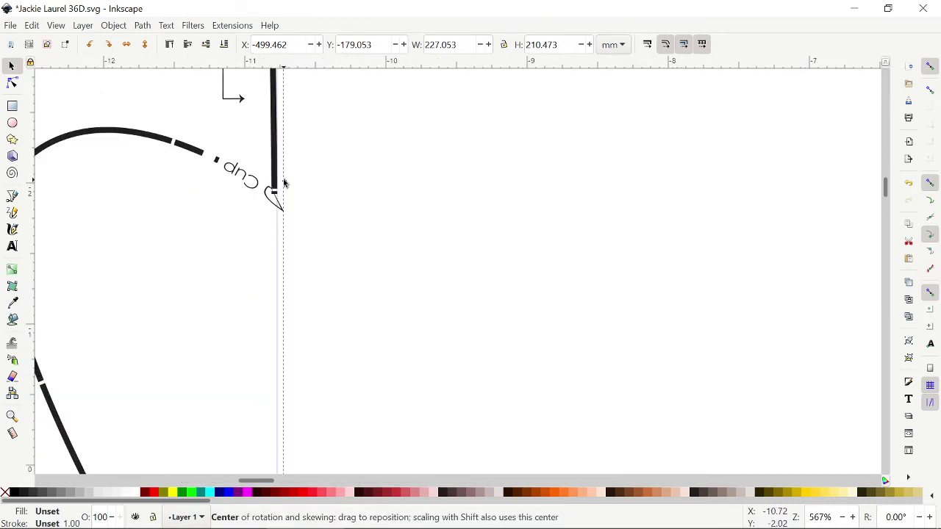
pyautogui.moveTo(279, 189); pyautogui.dragTo(277, 195)
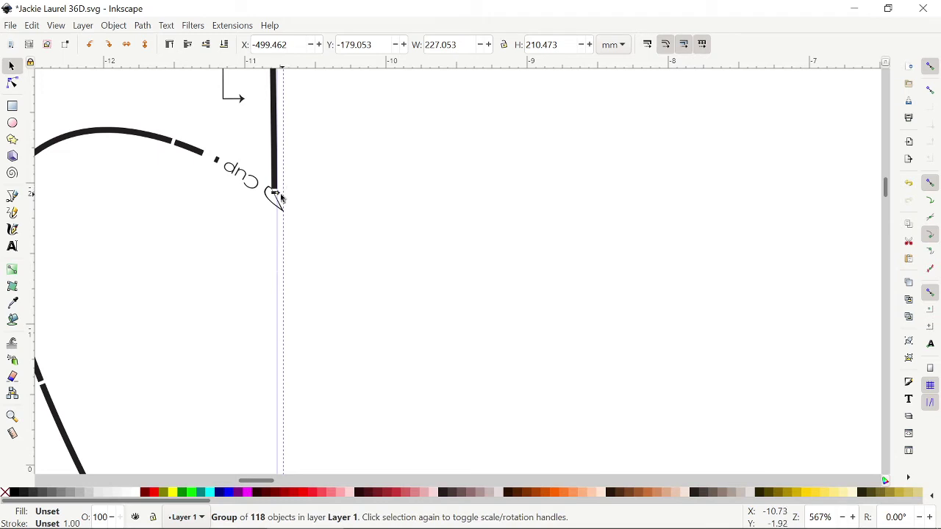
pyautogui.click(280, 193)
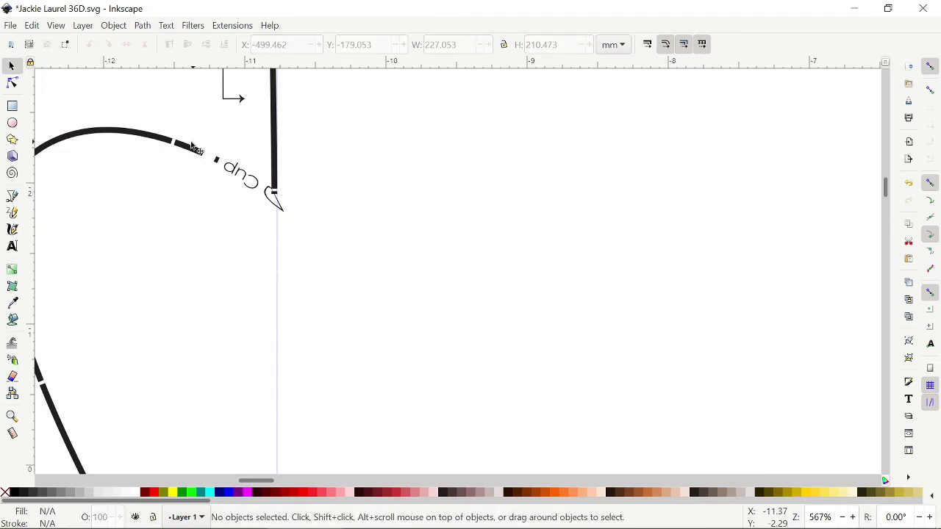
pyautogui.click(207, 158)
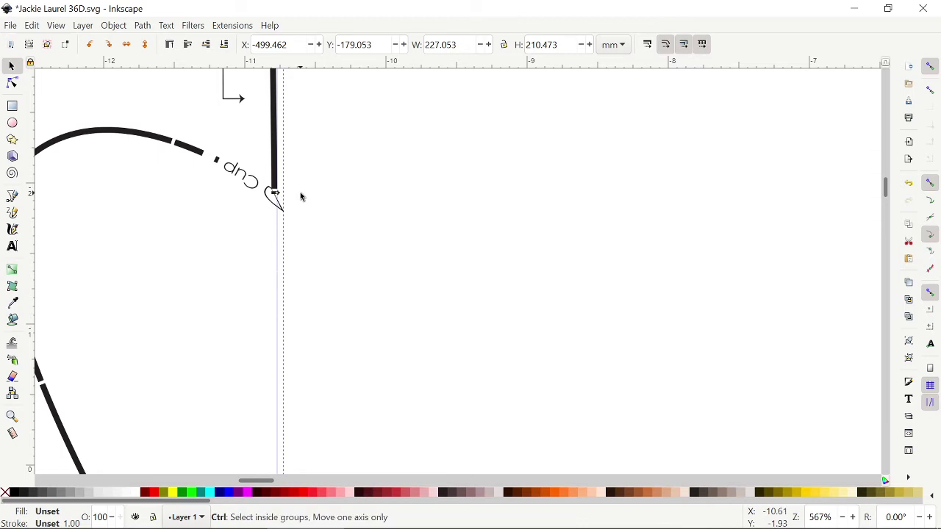
pyautogui.keyDown('ctrl'); pyautogui.scroll(-2, 300, 193); pyautogui.keyUp('ctrl')
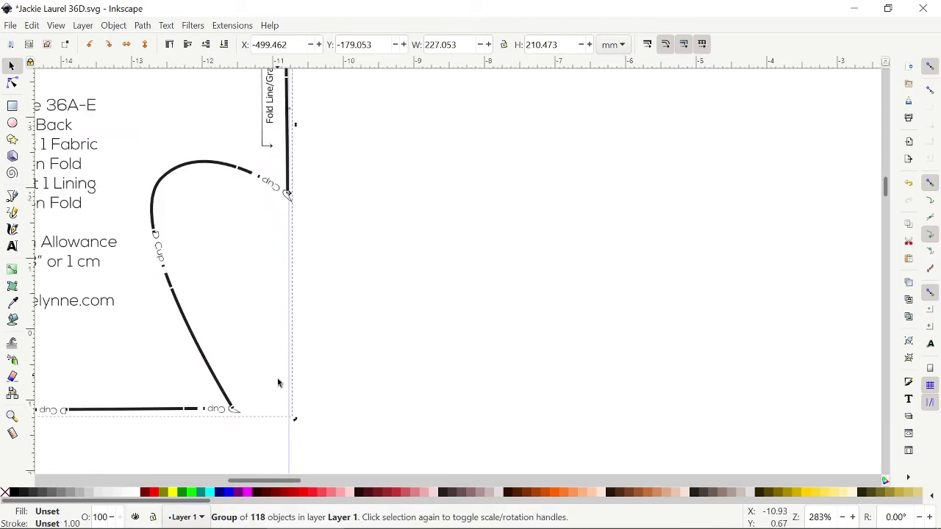
pyautogui.scroll(3, 331, 383)
pyautogui.scroll(7, 336, 378)
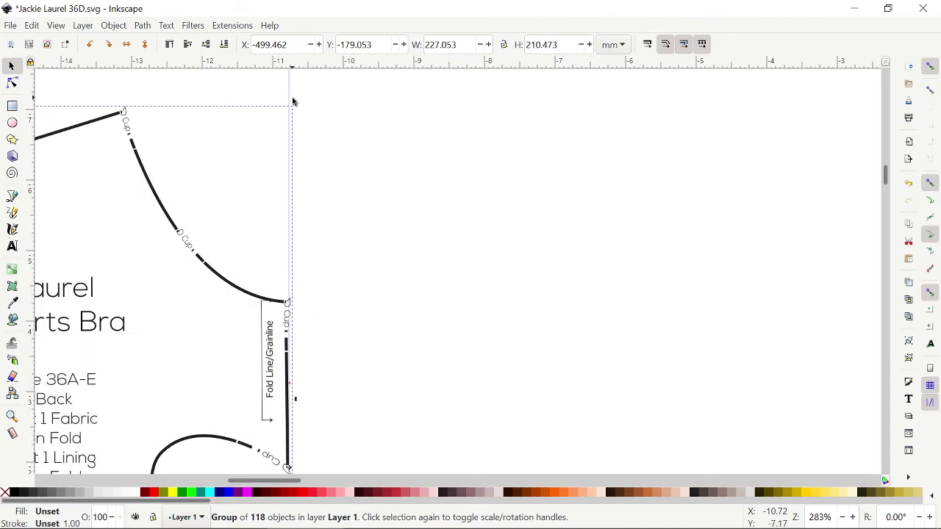
# Step: Turn off snapping and rotate the back piece about 0.93° to straighten its fold line
pyautogui.click(930, 68)
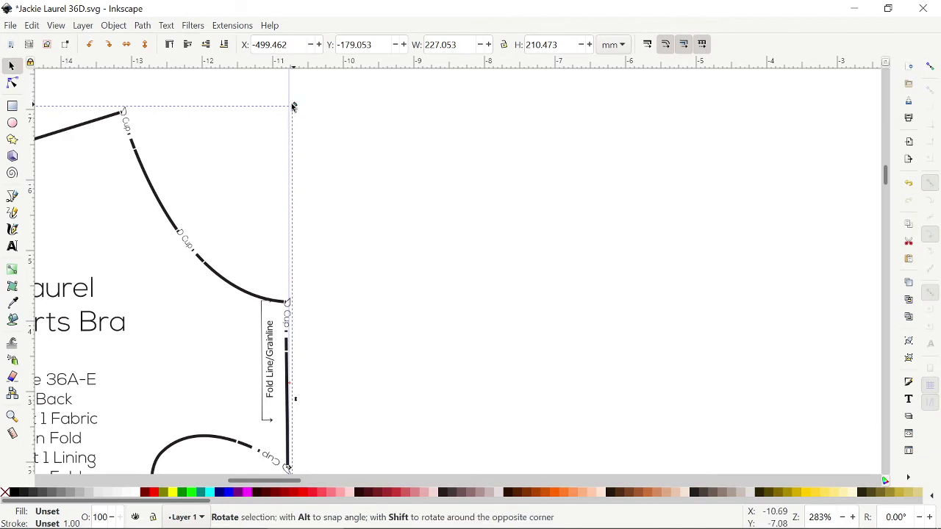
pyautogui.moveTo(292, 108); pyautogui.dragTo(300, 107)
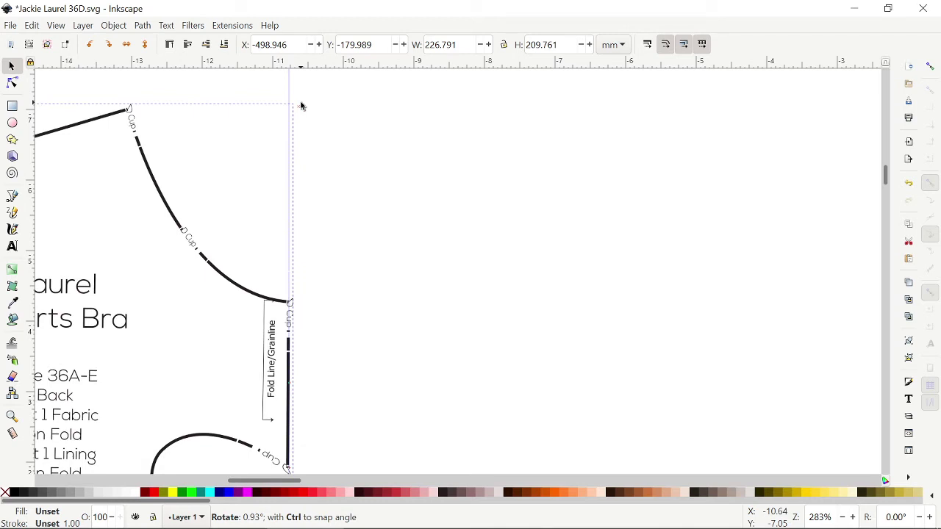
pyautogui.moveTo(300, 107); pyautogui.dragTo(301, 108)
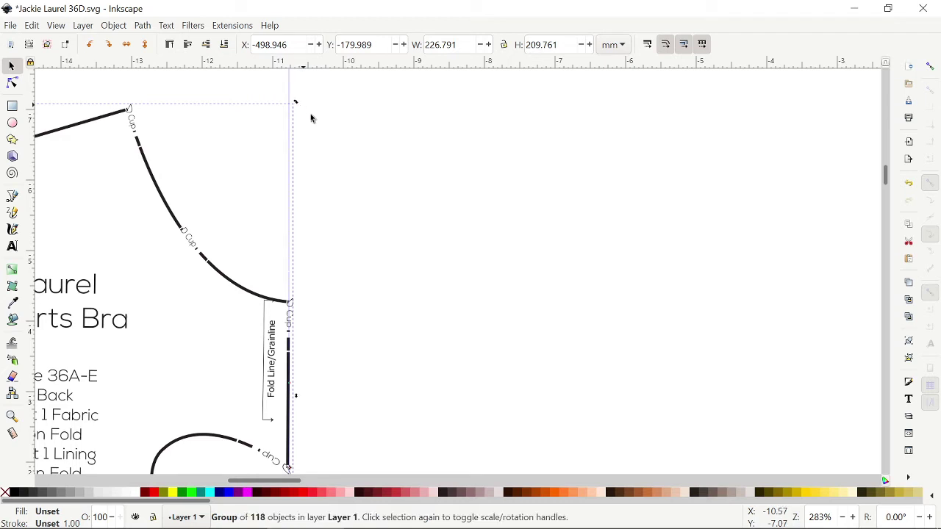
pyautogui.scroll(-3, 319, 147)
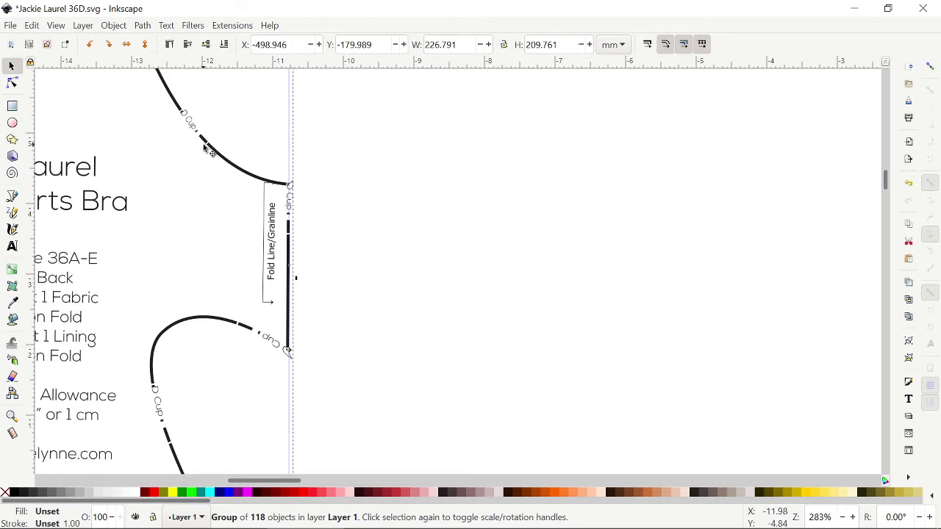
# Step: Duplicate the straightened back piece, flip it horizontally, and butt it against the fold guide
pyautogui.press('ctrl')
pyautogui.click(127, 44)
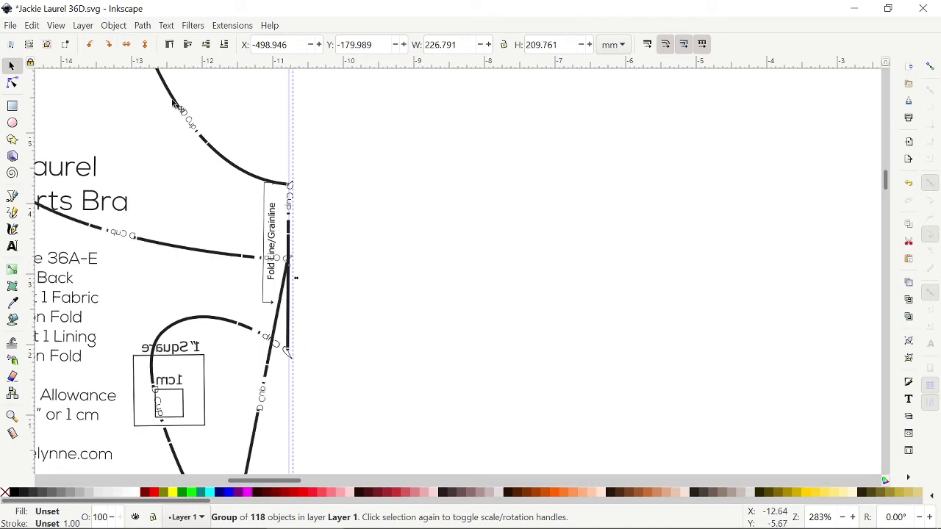
pyautogui.moveTo(358, 242); pyautogui.dragTo(812, 249)
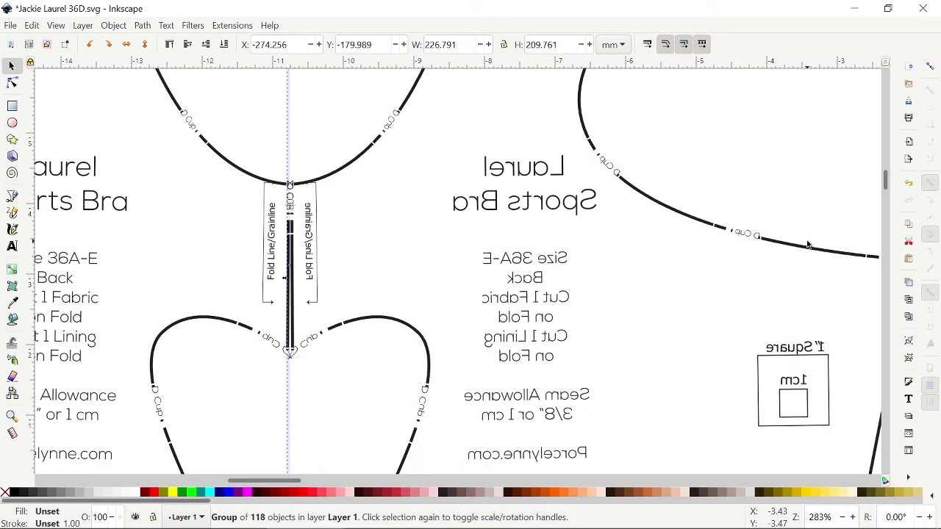
pyautogui.press('Left')
pyautogui.press('Left')
pyautogui.press('Left')
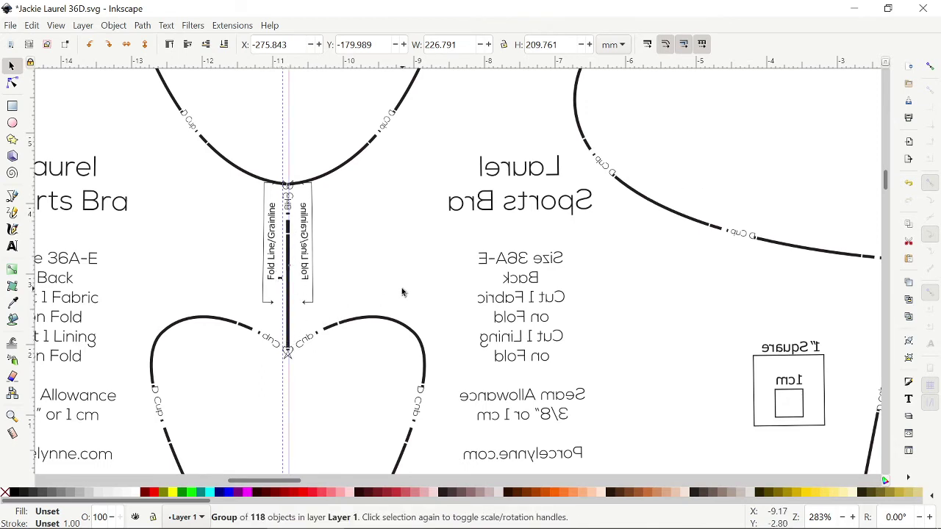
# Step: Remove the fold guide and group both Back halves into one 449.894 × 209.761 mm piece
pyautogui.keyDown('ctrl'); pyautogui.scroll(-2, 565, 250); pyautogui.keyUp('ctrl')
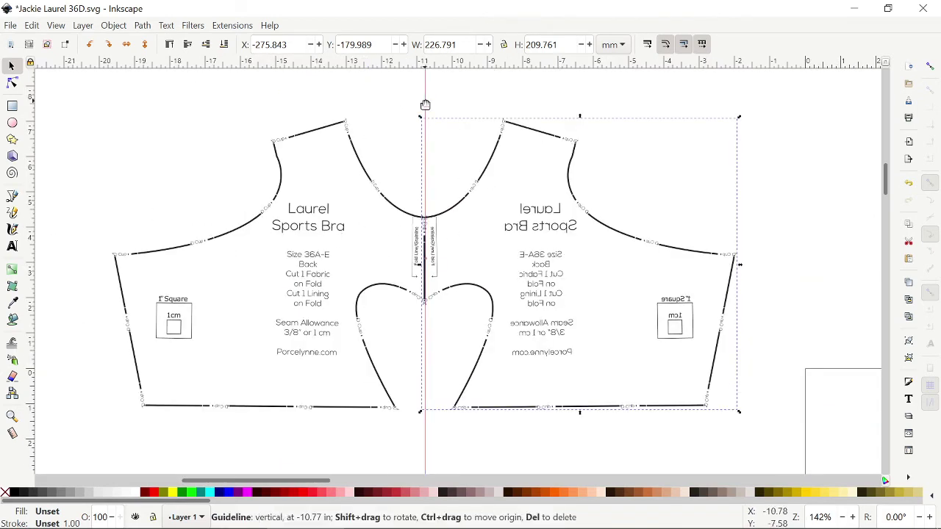
pyautogui.moveTo(425, 104); pyautogui.dragTo(13, 147)
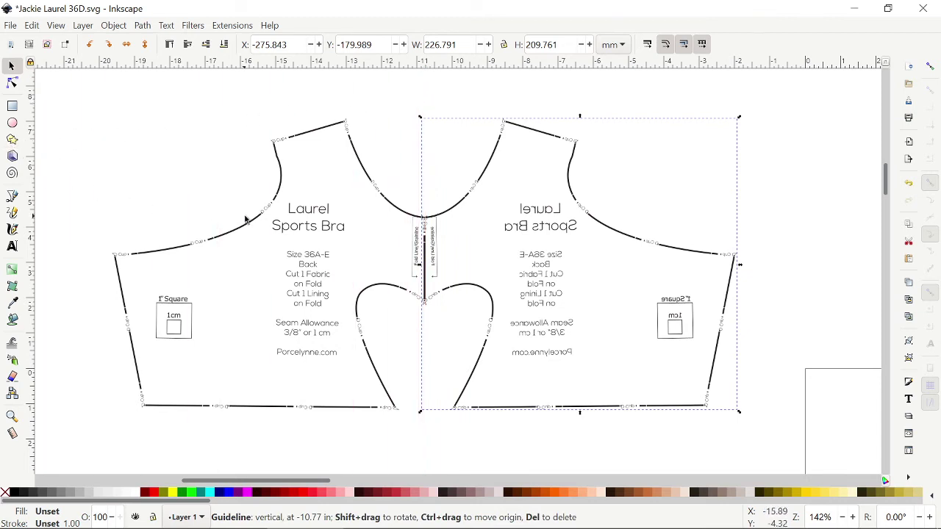
pyautogui.click(280, 182)
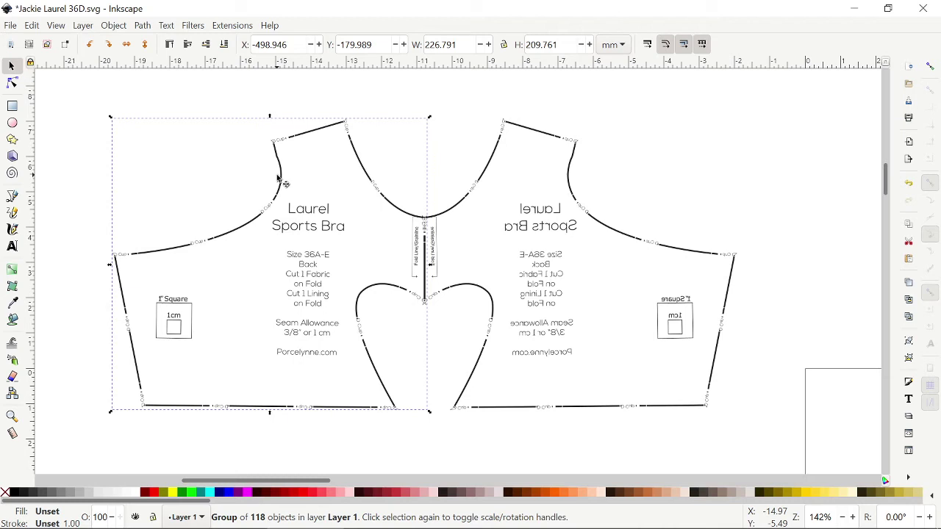
pyautogui.keyDown('shift'); pyautogui.click(476, 184); pyautogui.keyUp('shift')
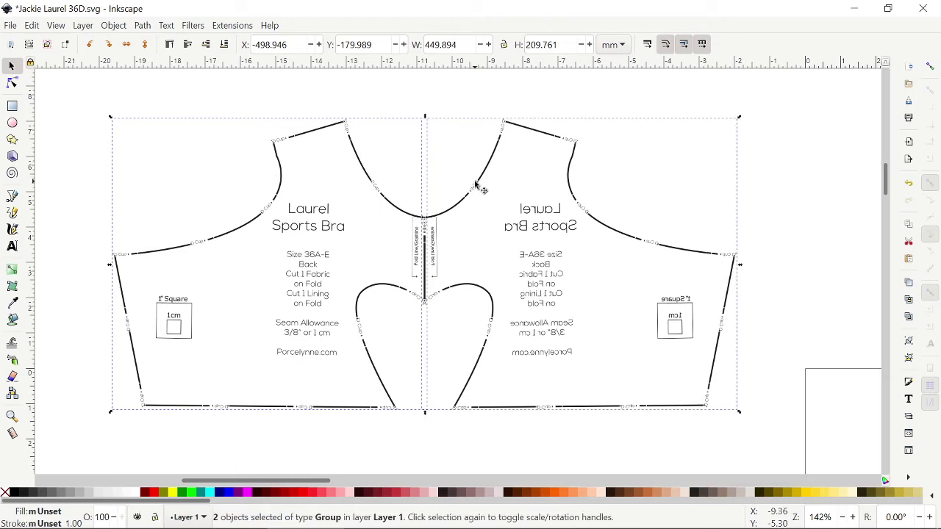
pyautogui.click(113, 26)
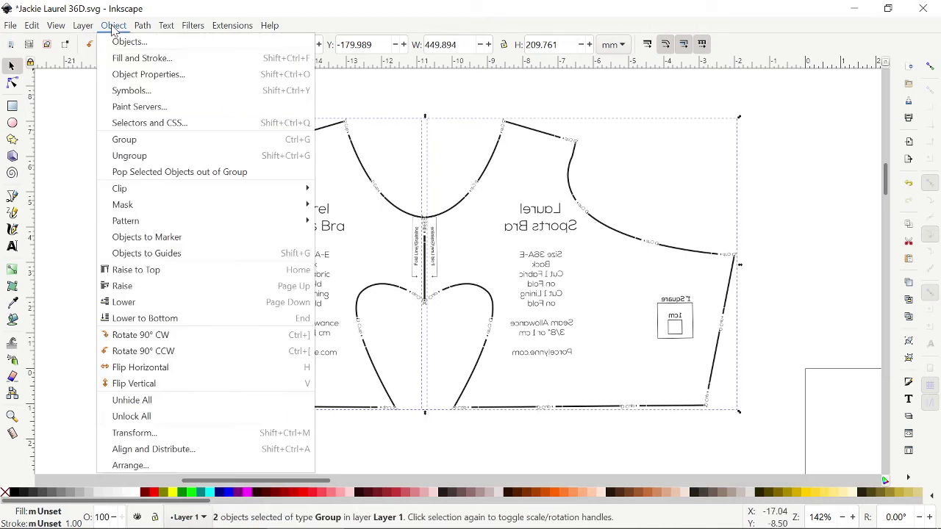
pyautogui.click(131, 140)
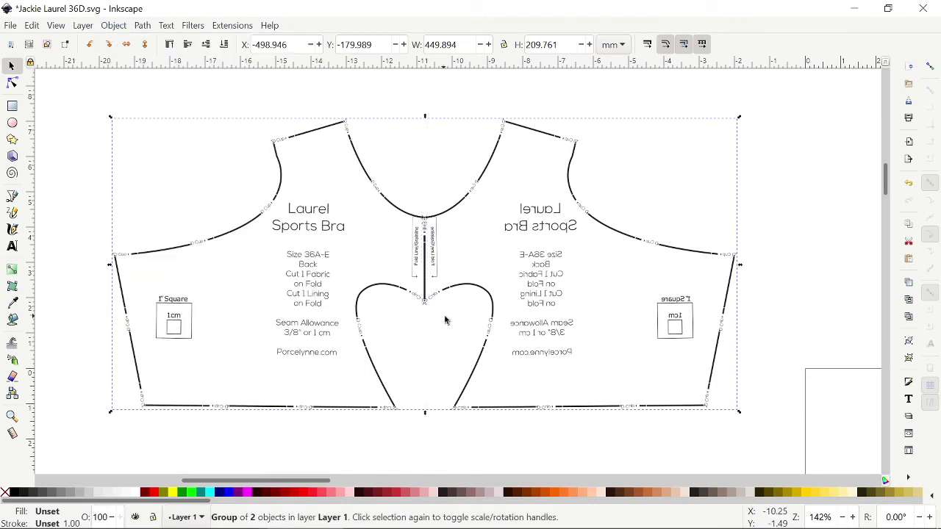
pyautogui.scroll(-4, 446, 319)
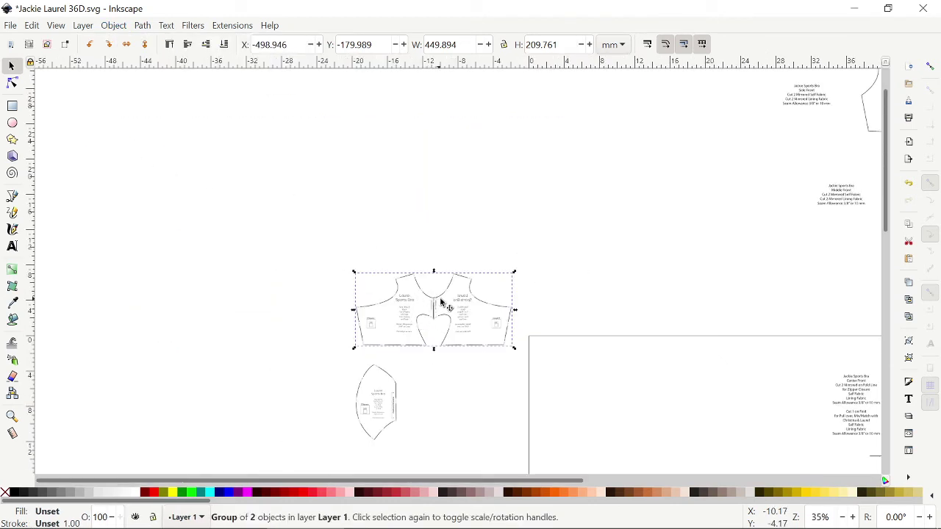
# Step: Move the grouped Laurel back onto the page at X 18.864, Y 17.540
pyautogui.scroll(-4, 448, 302)
pyautogui.moveTo(433, 186); pyautogui.dragTo(611, 250)
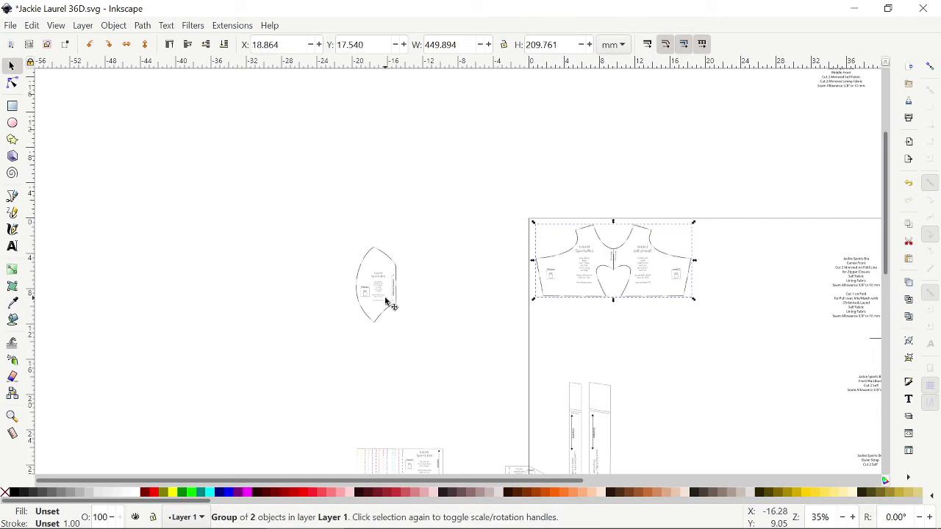
pyautogui.scroll(2, 386, 303)
pyautogui.scroll(-5, 383, 300)
pyautogui.scroll(2, 381, 294)
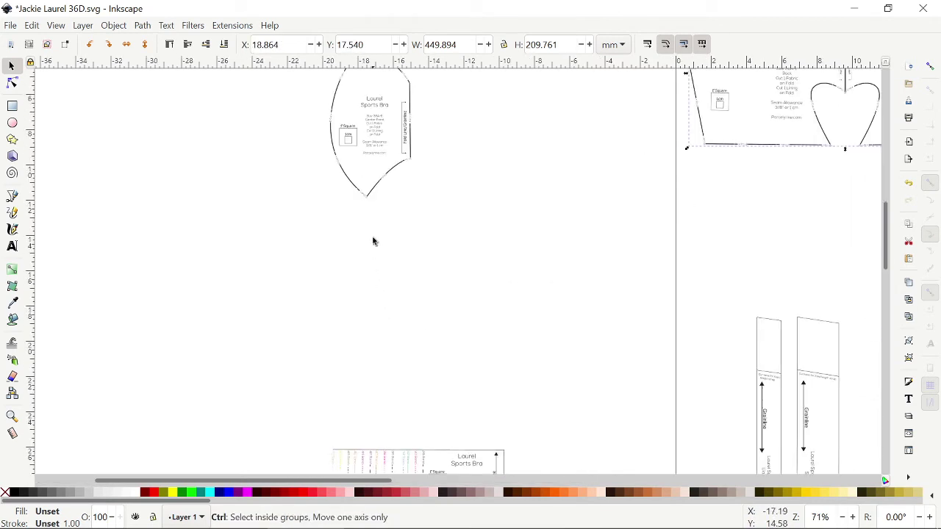
# Step: Delete the small lens-shaped Laurel pattern piece to the left of it
pyautogui.click(388, 172)
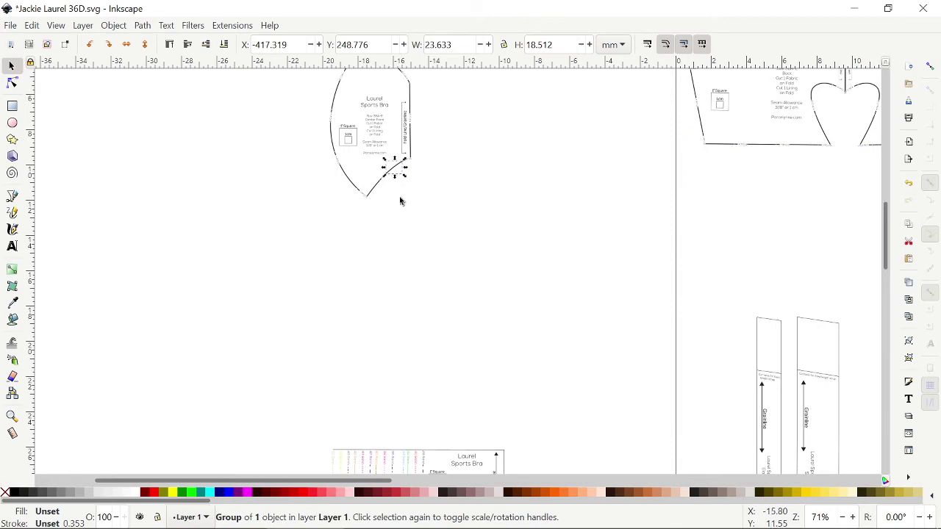
pyautogui.moveTo(390, 244); pyautogui.dragTo(316, 223)
pyautogui.scroll(-5, 308, 145)
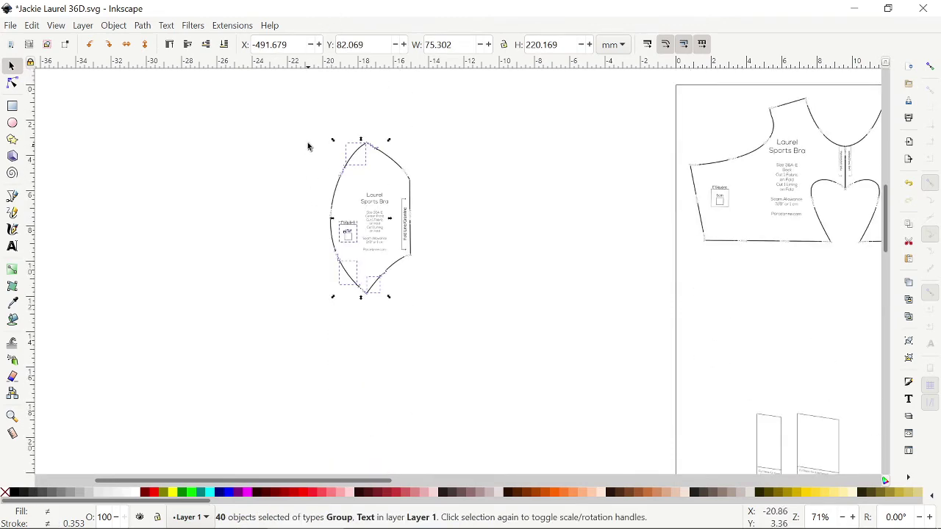
pyautogui.moveTo(319, 105); pyautogui.dragTo(430, 234)
pyautogui.press('Delete')
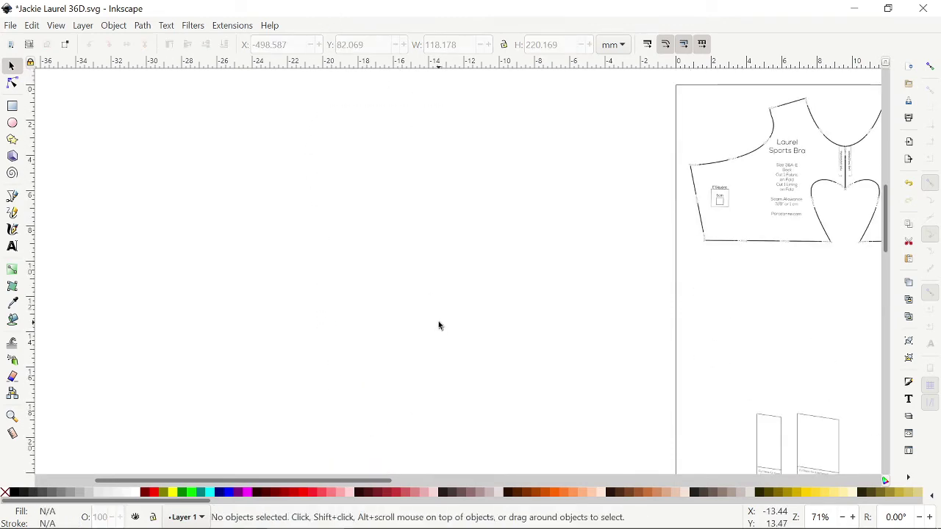
# Step: Ungroup the Back Band pattern piece into its separate parts
pyautogui.scroll(-5, 397, 294)
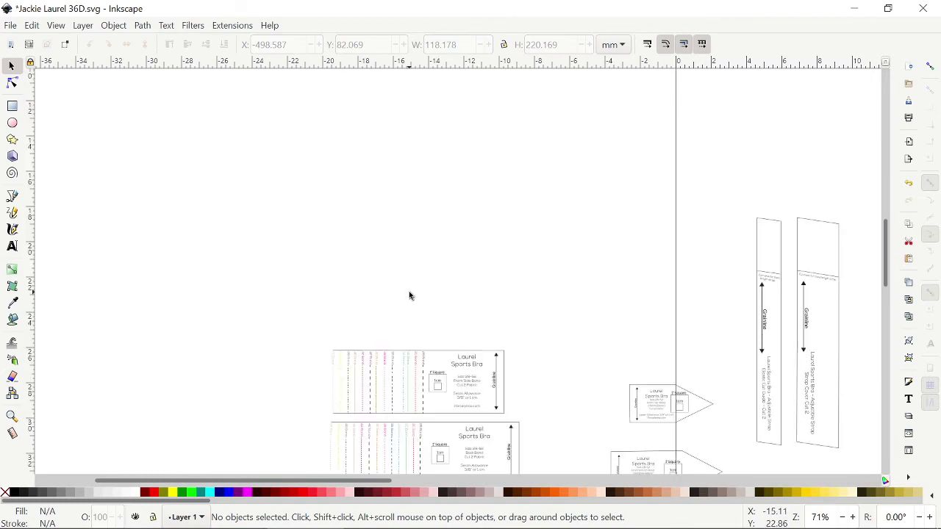
pyautogui.scroll(-5, 408, 293)
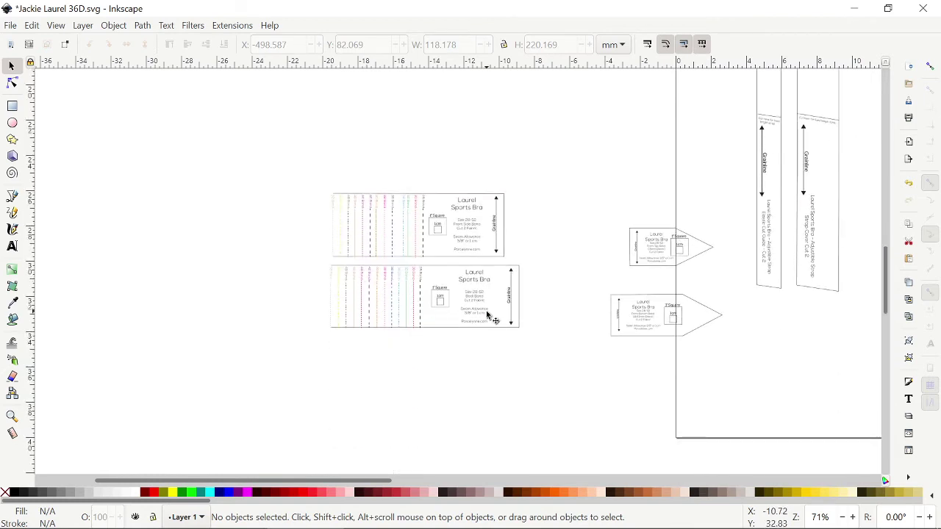
pyautogui.click(647, 269)
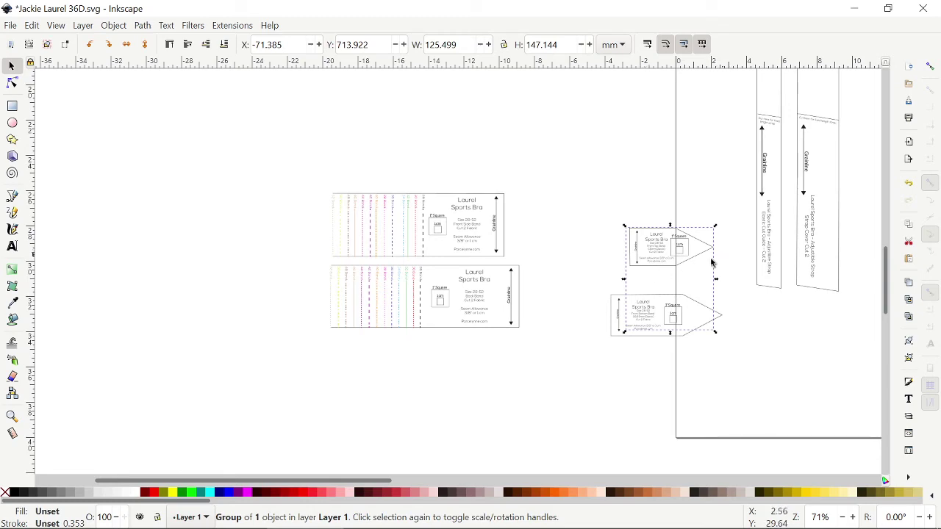
pyautogui.moveTo(368, 481); pyautogui.dragTo(415, 482)
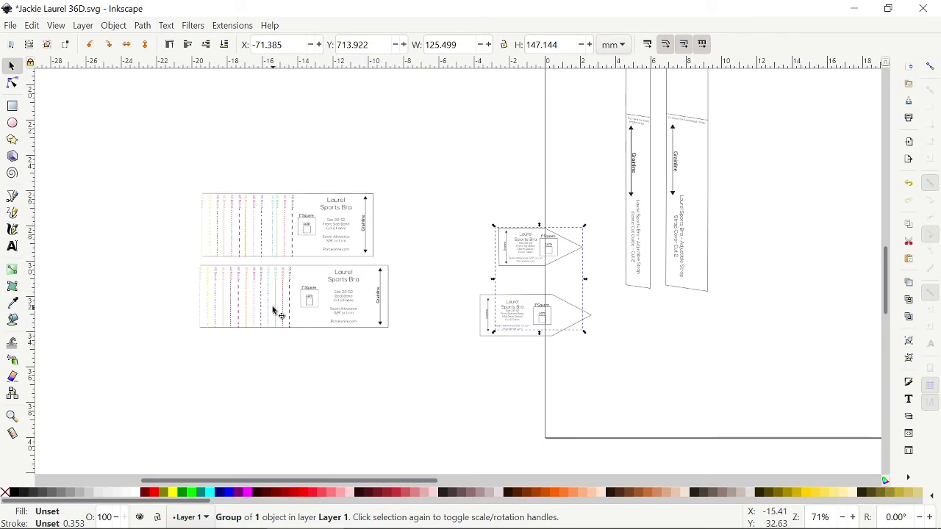
pyautogui.scroll(3, 272, 304)
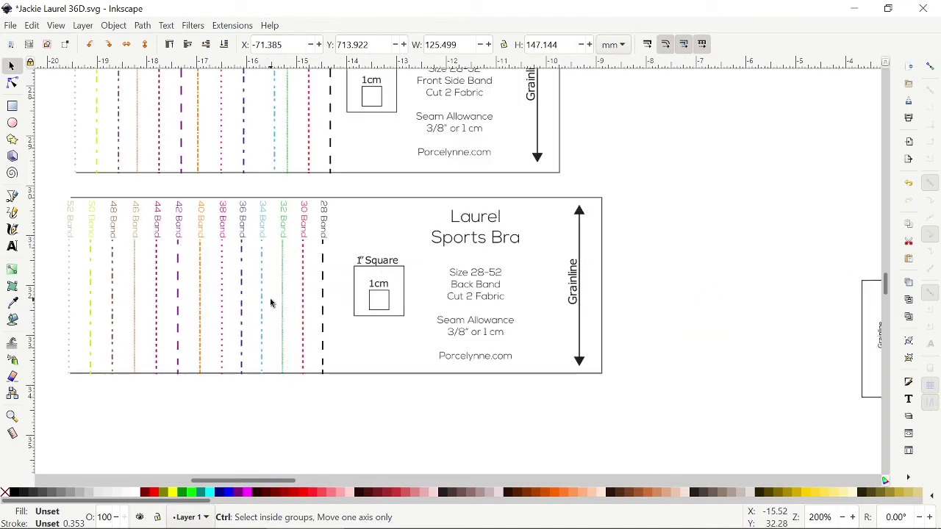
pyautogui.click(323, 286)
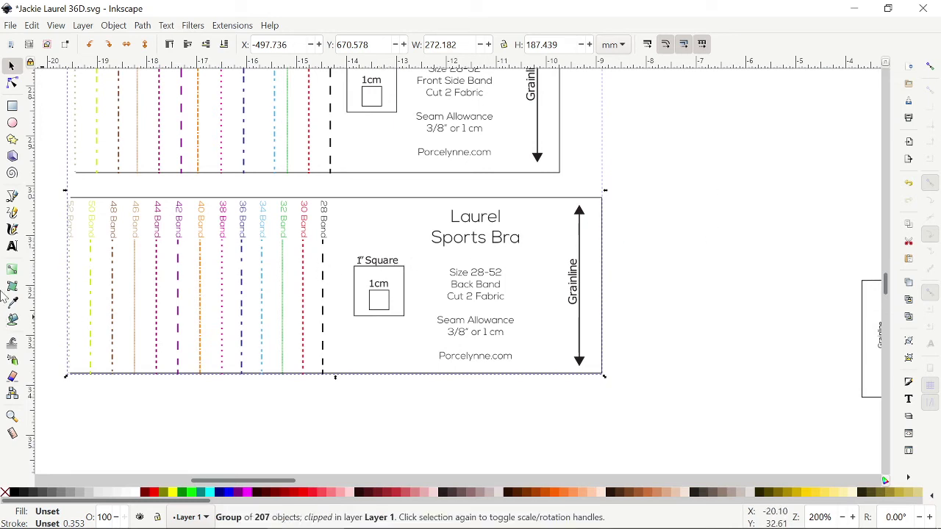
pyautogui.hotkey('ctrl', 'shift', 'g')
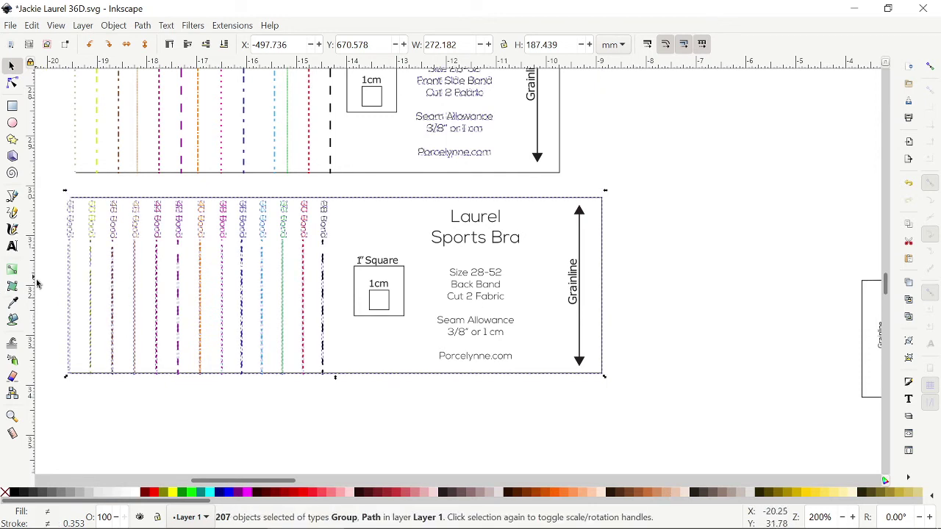
# Step: Regroup all the back band parts into a single 79-object group
pyautogui.click(60, 352)
pyautogui.moveTo(61, 351); pyautogui.dragTo(638, 191)
pyautogui.hotkey('ctrl', 'g')
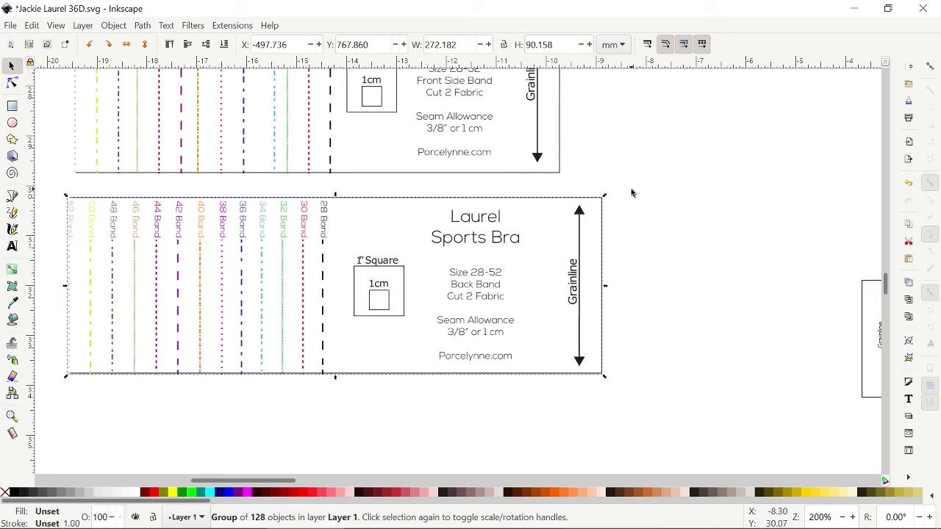
pyautogui.moveTo(421, 202); pyautogui.dragTo(525, 203)
pyautogui.hotkey('ctrl', 'z')
pyautogui.keyDown('alt'); pyautogui.click(471, 303); pyautogui.keyUp('alt')
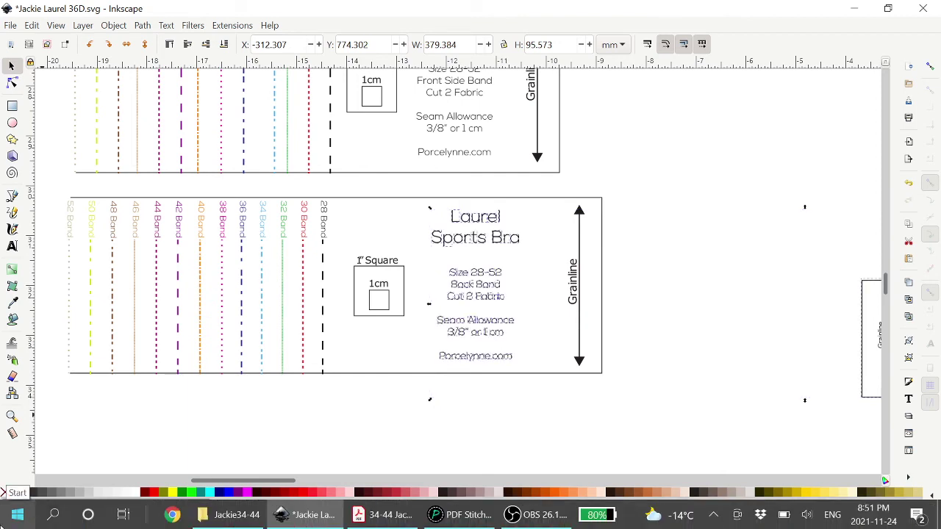
pyautogui.moveTo(674, 416); pyautogui.dragTo(49, 189)
pyautogui.hotkey('ctrl', 'g')
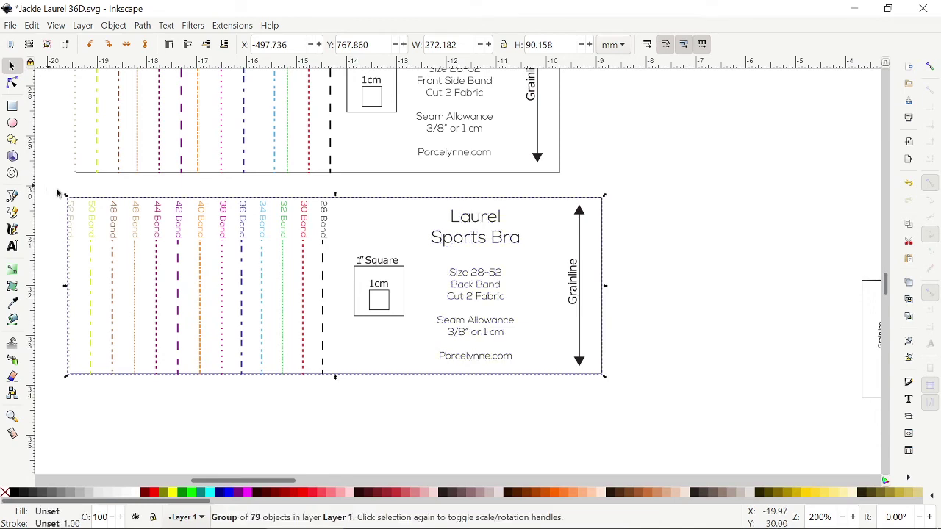
# Step: Move the back band group onto the page near the straps at X 260.996, Y 800.783
pyautogui.scroll(-2, 670, 323)
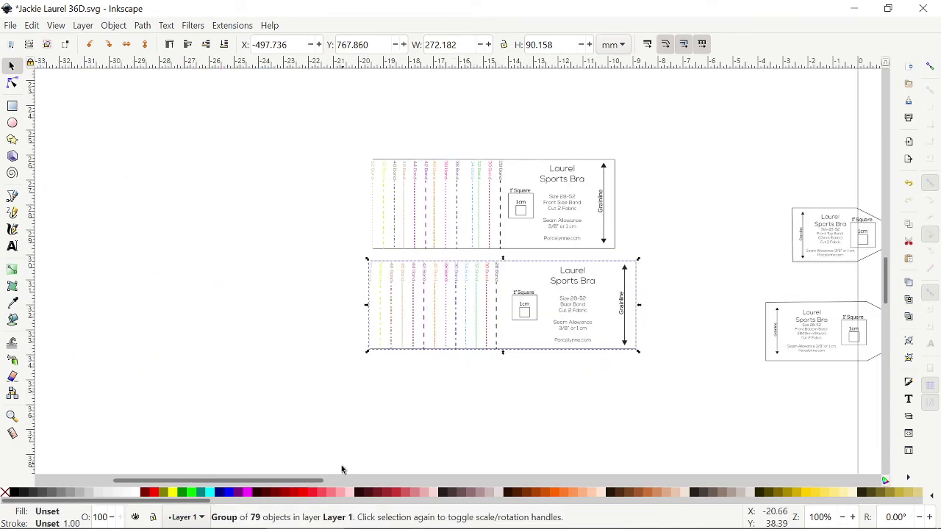
pyautogui.moveTo(317, 482); pyautogui.dragTo(376, 483)
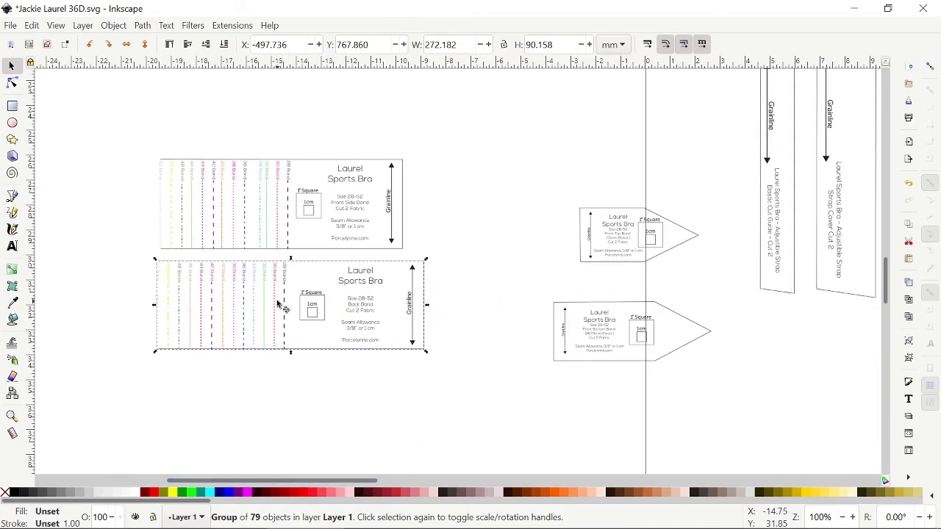
pyautogui.moveTo(287, 301); pyautogui.dragTo(750, 328)
pyautogui.scroll(-2, 742, 332)
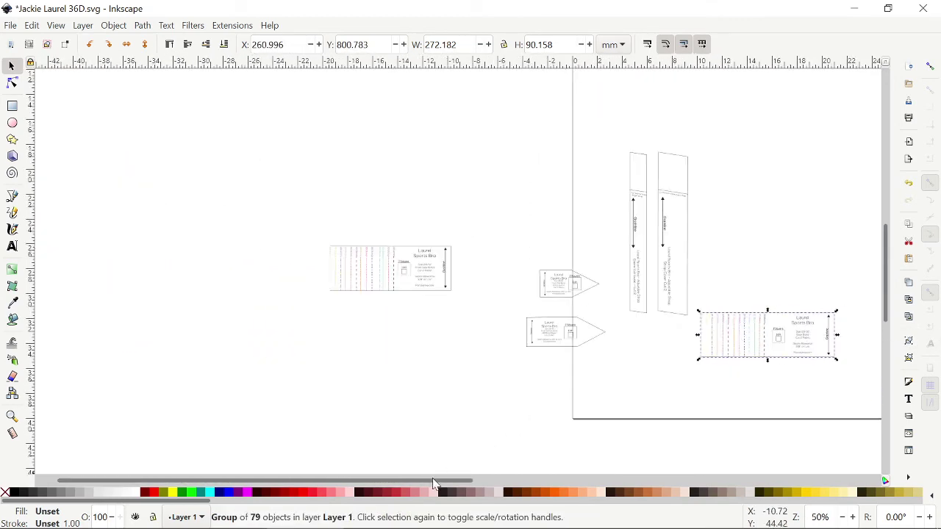
pyautogui.moveTo(434, 480); pyautogui.dragTo(637, 480)
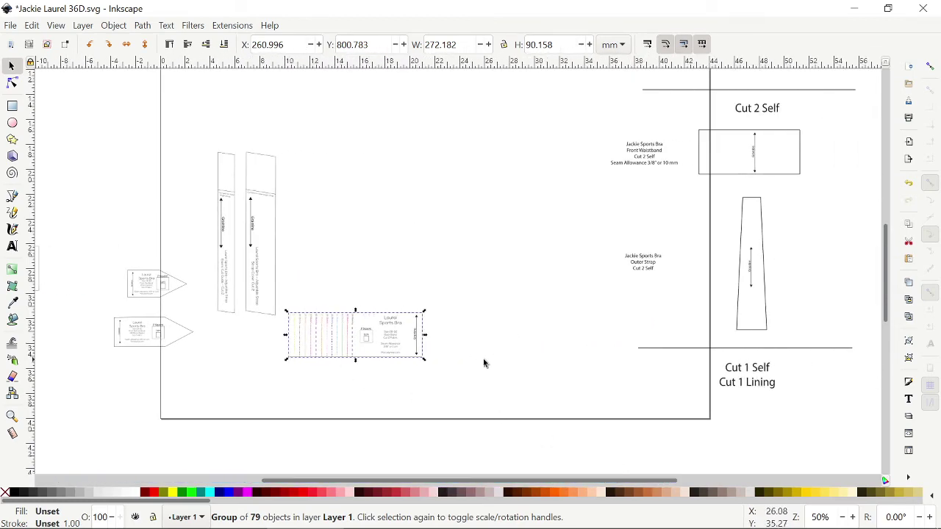
# Step: Bring the back band group down toward the Cut 1 Self back waistband section
pyautogui.moveTo(355, 481); pyautogui.dragTo(447, 480)
pyautogui.scroll(4, 443, 461)
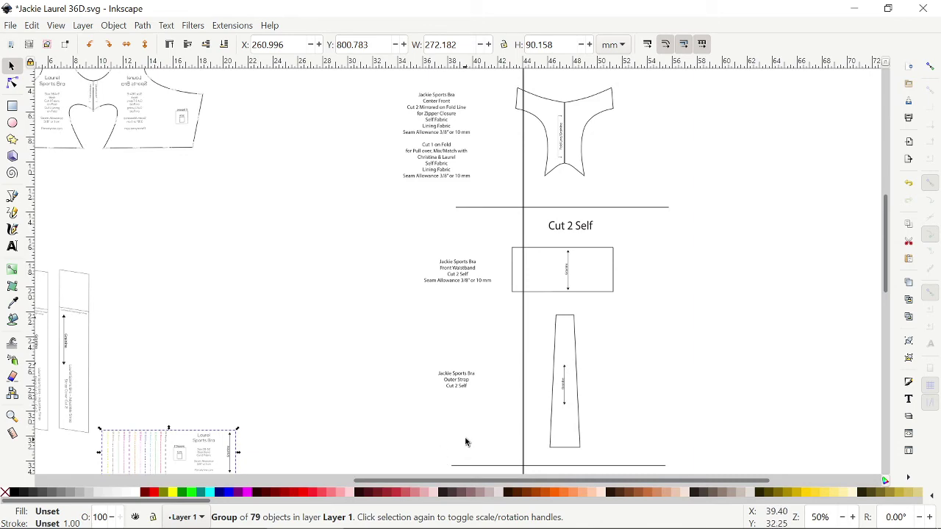
pyautogui.scroll(10, 443, 461)
pyautogui.scroll(-3, 471, 440)
pyautogui.scroll(10, 468, 436)
pyautogui.scroll(-15, 470, 436)
pyautogui.scroll(-4, 488, 427)
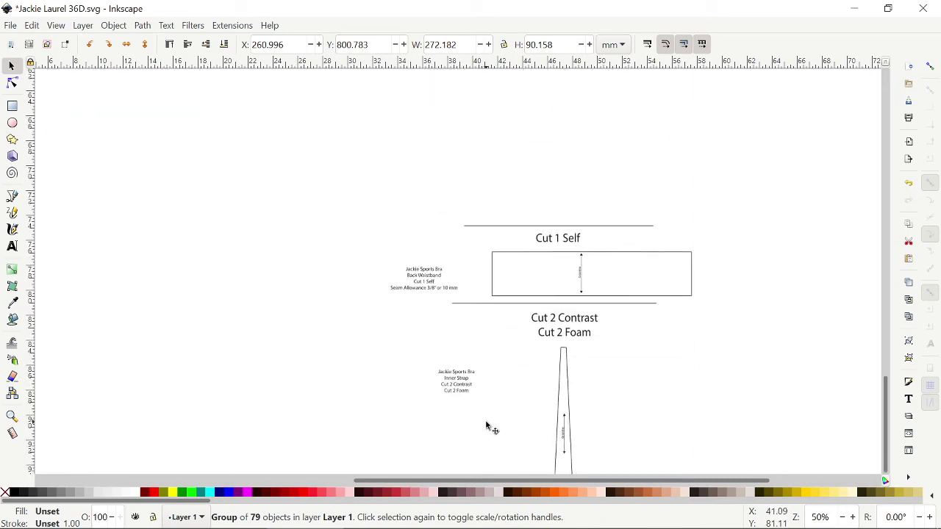
pyautogui.scroll(6, 486, 424)
pyautogui.keyDown('ctrl'); pyautogui.scroll(-2, 420, 351); pyautogui.keyUp('ctrl')
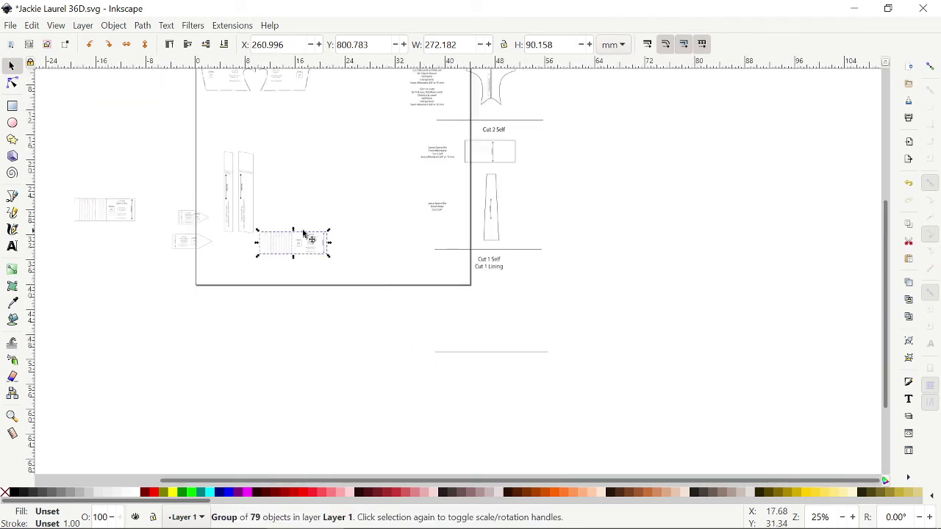
pyautogui.moveTo(308, 240); pyautogui.dragTo(534, 399)
pyautogui.scroll(-9, 526, 294)
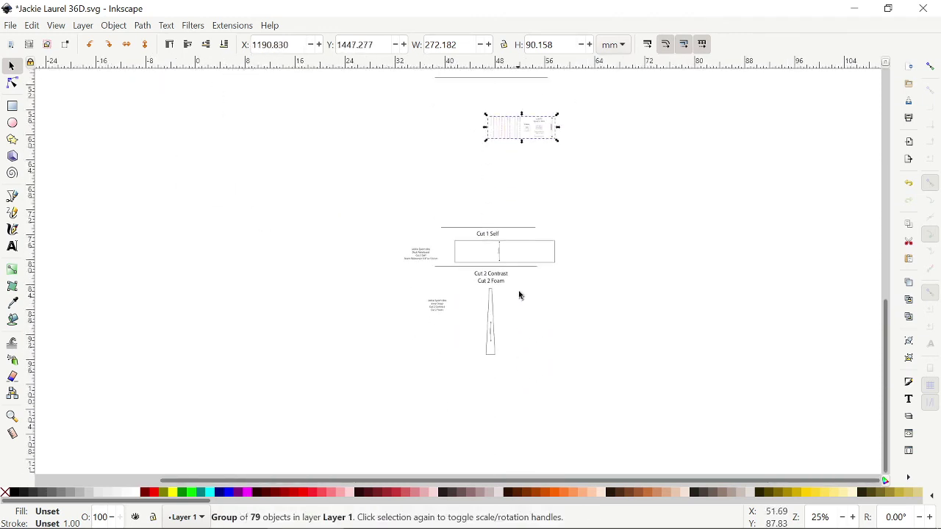
pyautogui.moveTo(526, 131); pyautogui.dragTo(491, 196)
# Step: Lay the back band over the waistband rectangle at X 967.769, Y 1953.121, grainlines aligned
pyautogui.keyDown('ctrl'); pyautogui.scroll(4, 495, 211); pyautogui.keyUp('ctrl')
pyautogui.keyDown('ctrl'); pyautogui.scroll(2, 483, 183); pyautogui.keyUp('ctrl')
pyautogui.keyDown('ctrl'); pyautogui.scroll(-1, 488, 175); pyautogui.keyUp('ctrl')
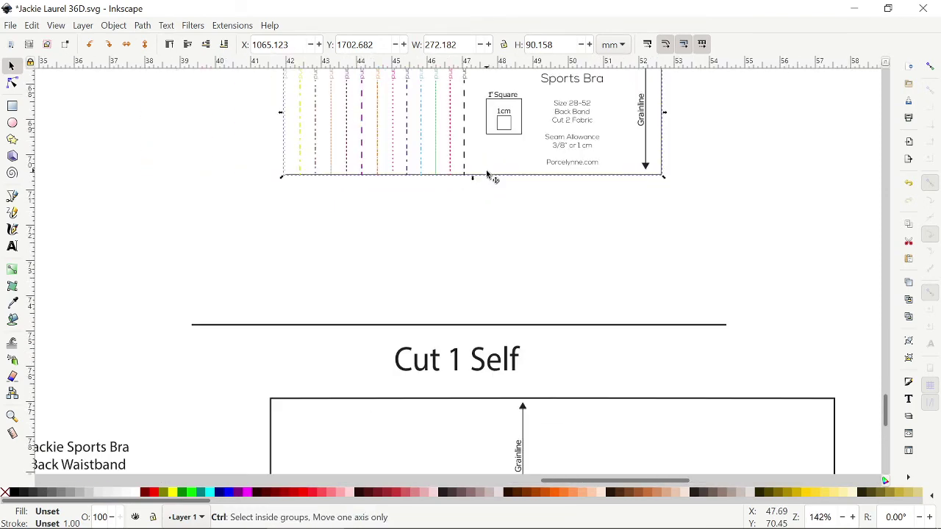
pyautogui.moveTo(486, 185); pyautogui.dragTo(359, 421)
pyautogui.scroll(-1, 359, 421)
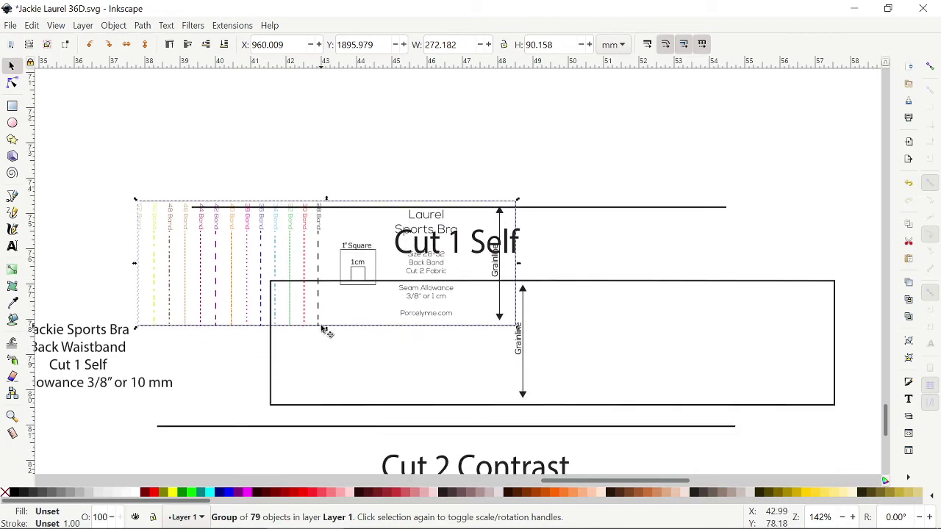
pyautogui.moveTo(328, 332); pyautogui.dragTo(332, 410)
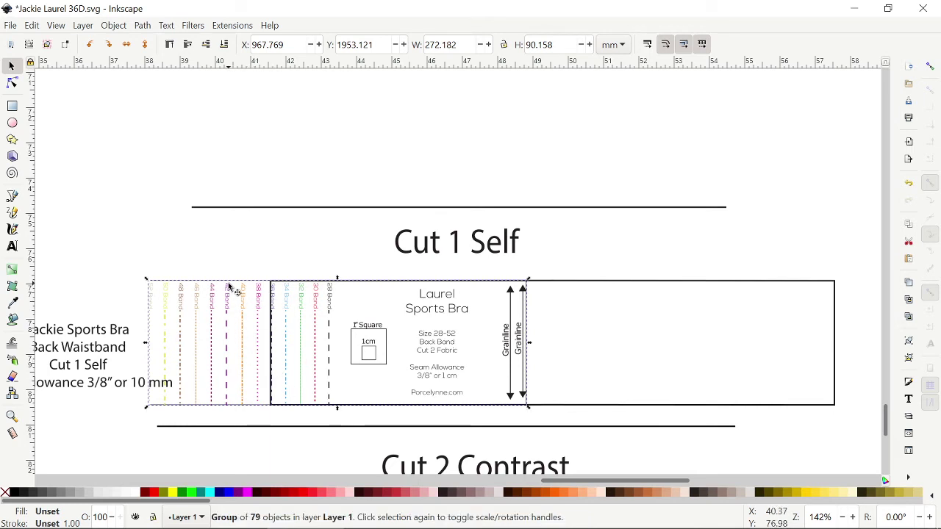
# Step: Restore the deleted back band and place it left of the label at X 467.933, Y 1907.727
pyautogui.press('Delete')
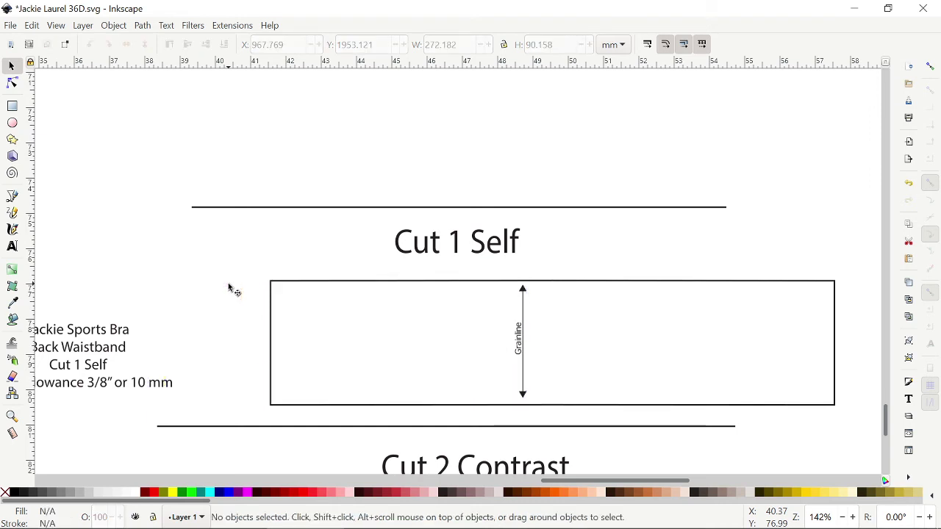
pyautogui.press('ctrl')
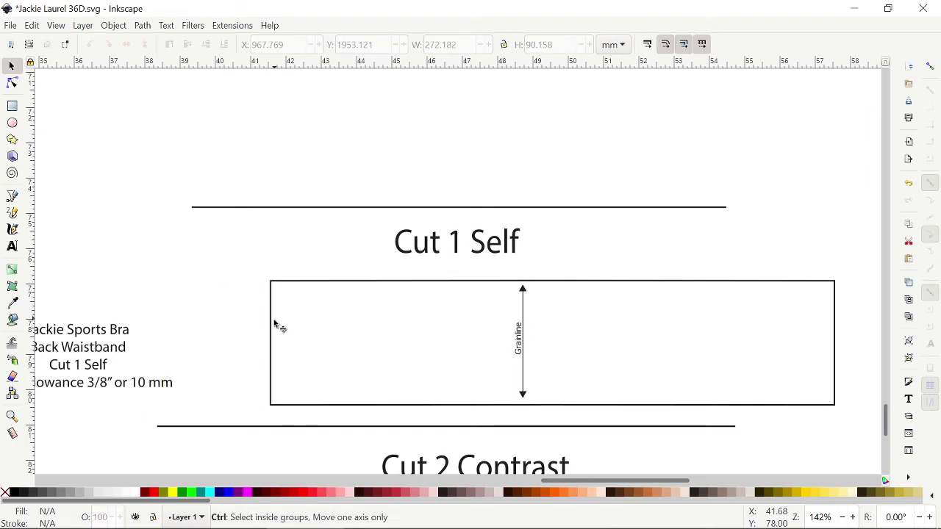
pyautogui.scroll(-1, 268, 329)
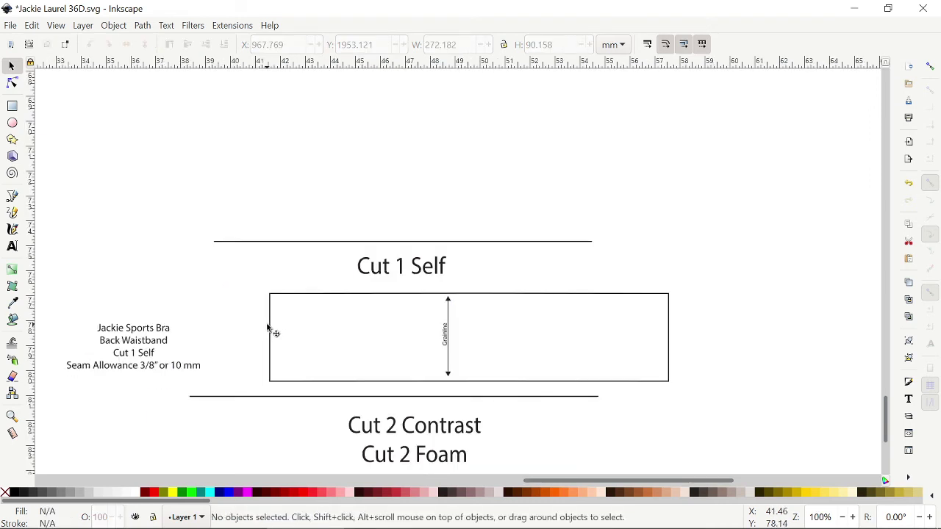
pyautogui.moveTo(532, 482); pyautogui.dragTo(409, 482)
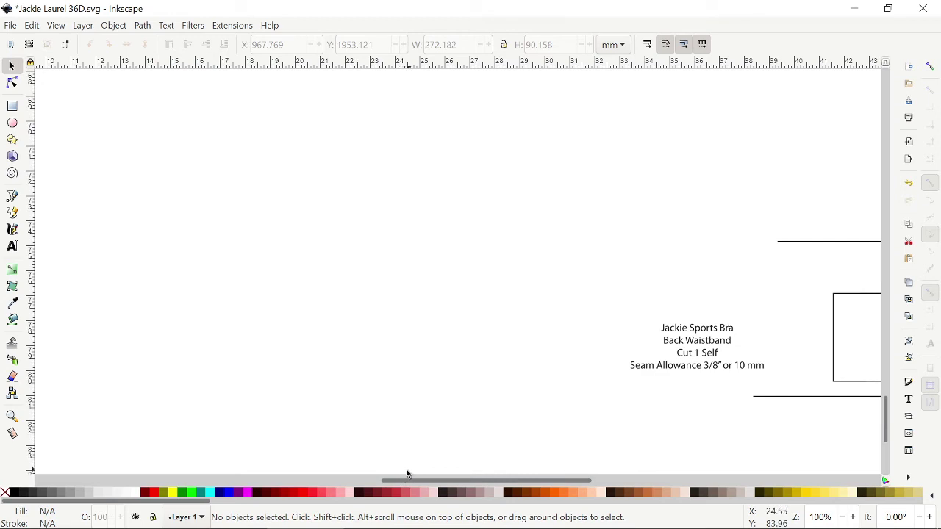
pyautogui.hotkey('ctrl', 'z')
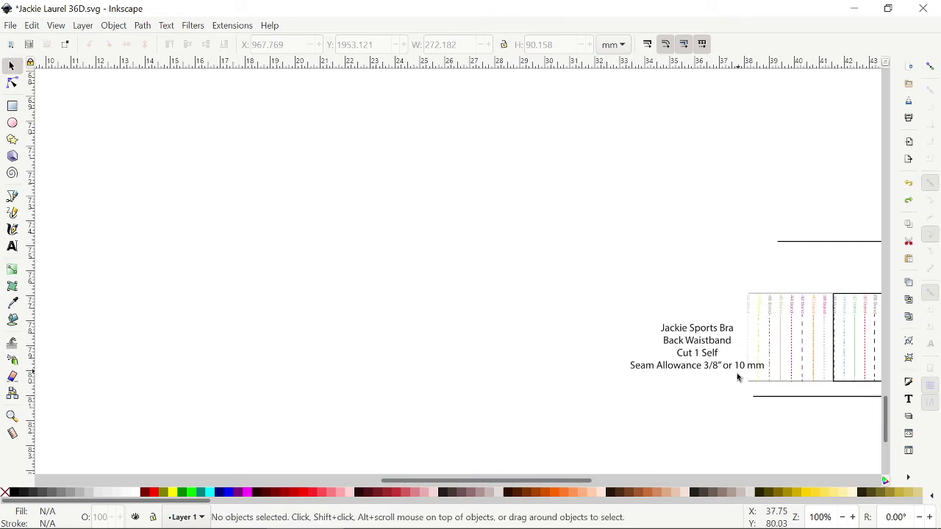
pyautogui.moveTo(787, 297); pyautogui.dragTo(294, 252)
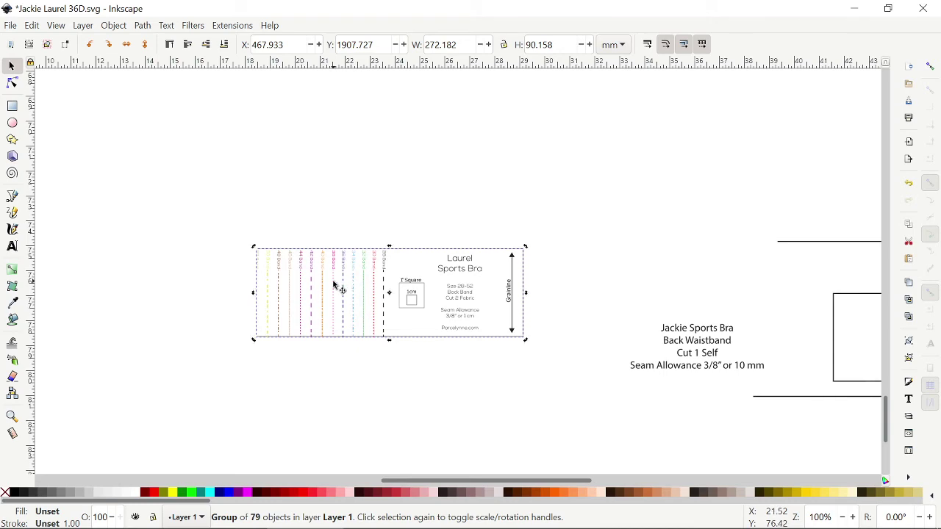
# Step: Delete the Back Waistband rectangle, its label and the stray Seam piece
pyautogui.click(618, 346)
pyautogui.moveTo(548, 482); pyautogui.dragTo(668, 482)
pyautogui.click(508, 302)
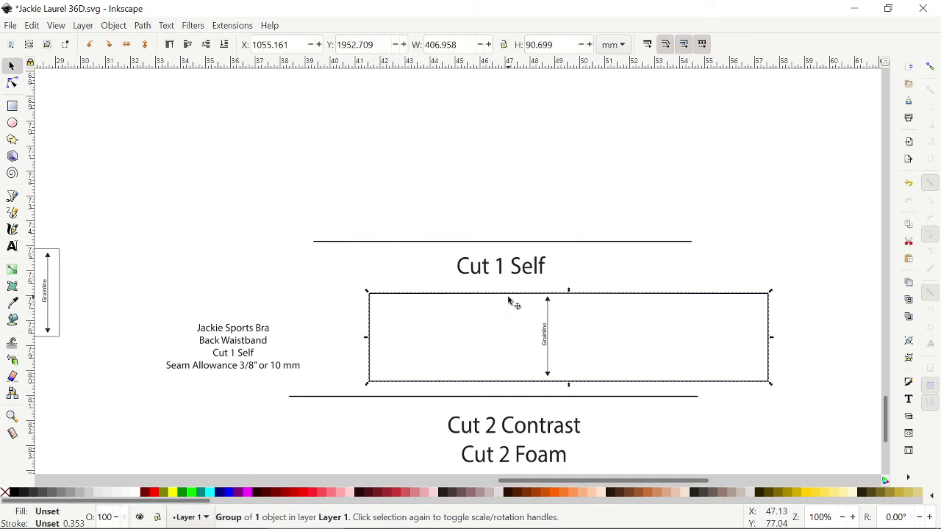
pyautogui.click(311, 289)
pyautogui.click(228, 328)
pyautogui.moveTo(183, 301); pyautogui.dragTo(601, 389)
pyautogui.press('Delete')
pyautogui.moveTo(165, 330); pyautogui.dragTo(205, 379)
pyautogui.press('Delete')
# Step: Delete the Cut 1 Self heading, grainline arrow and both divider lines
pyautogui.moveTo(418, 252); pyautogui.dragTo(554, 289)
pyautogui.moveTo(607, 378); pyautogui.dragTo(607, 380)
pyautogui.press('Delete')
pyautogui.click(555, 241)
pyautogui.press('Delete')
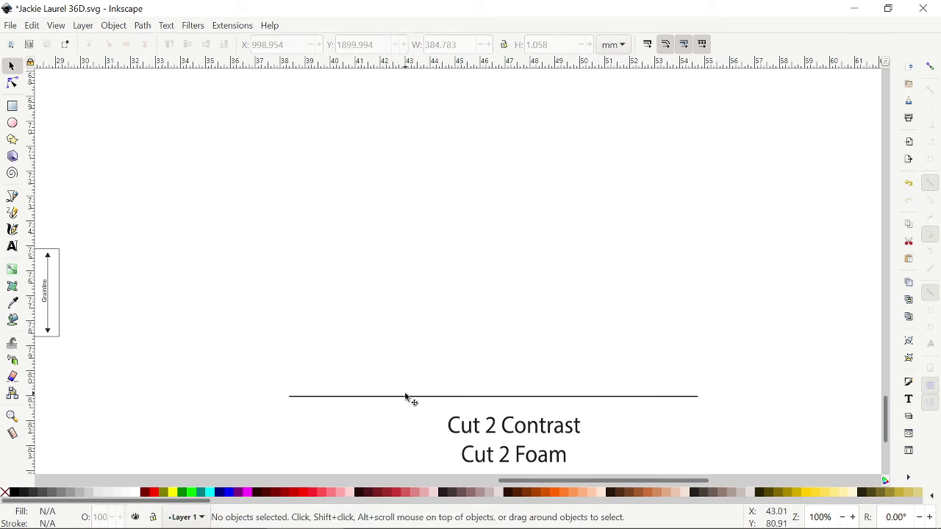
pyautogui.click(409, 397)
pyautogui.press('Delete')
# Step: Move the back band up onto the page, left of the two strap pieces at X 28.956
pyautogui.hotkey('ctrl', 'Down')
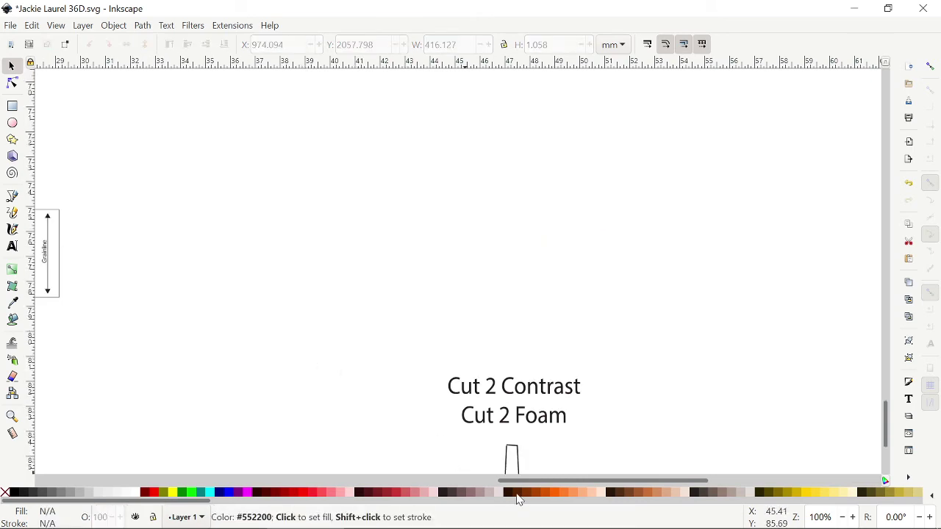
pyautogui.moveTo(532, 481); pyautogui.dragTo(393, 476)
pyautogui.keyDown('ctrl'); pyautogui.scroll(-2, 486, 369); pyautogui.keyUp('ctrl')
pyautogui.keyDown('ctrl'); pyautogui.scroll(2, 483, 369); pyautogui.keyUp('ctrl')
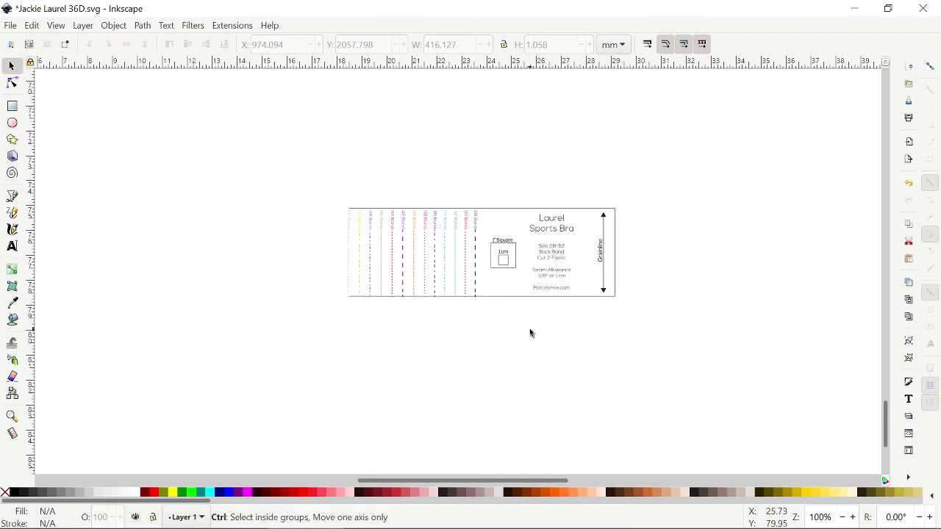
pyautogui.keyDown('ctrl'); pyautogui.scroll(-2, 529, 330); pyautogui.keyUp('ctrl')
pyautogui.moveTo(512, 300); pyautogui.dragTo(458, 122)
pyautogui.scroll(6, 434, 294)
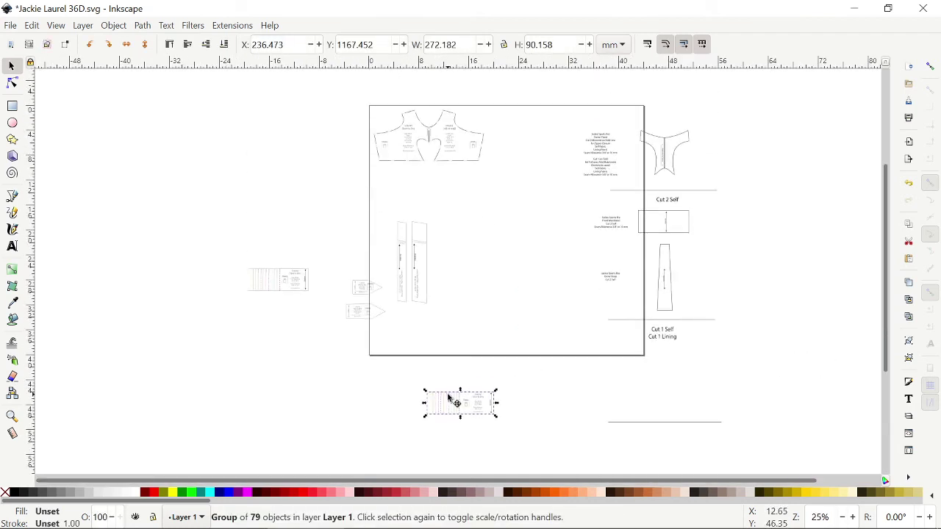
pyautogui.moveTo(448, 397); pyautogui.dragTo(395, 173)
pyautogui.scroll(4, 231, 289)
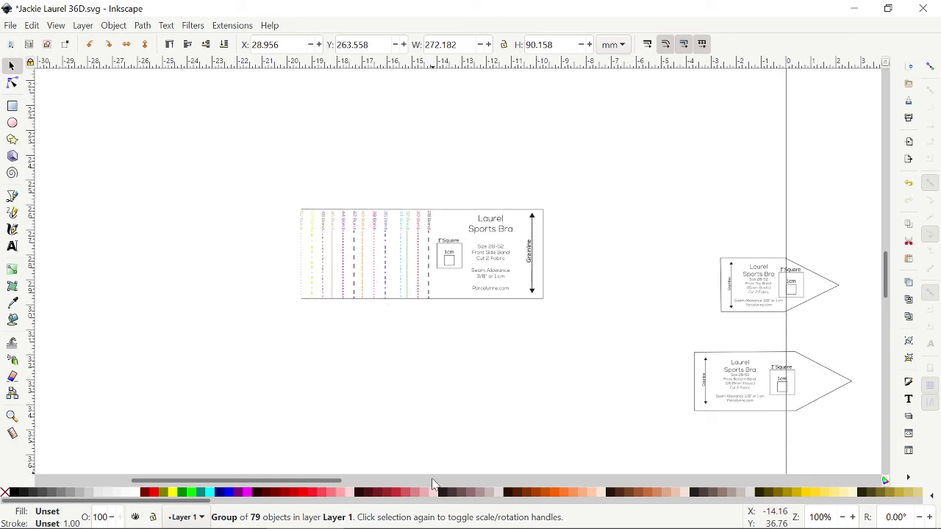
# Step: Draw a frame rectangle around the back bodice pieces and the back band
pyautogui.moveTo(328, 479); pyautogui.dragTo(436, 479)
pyautogui.scroll(12, 362, 425)
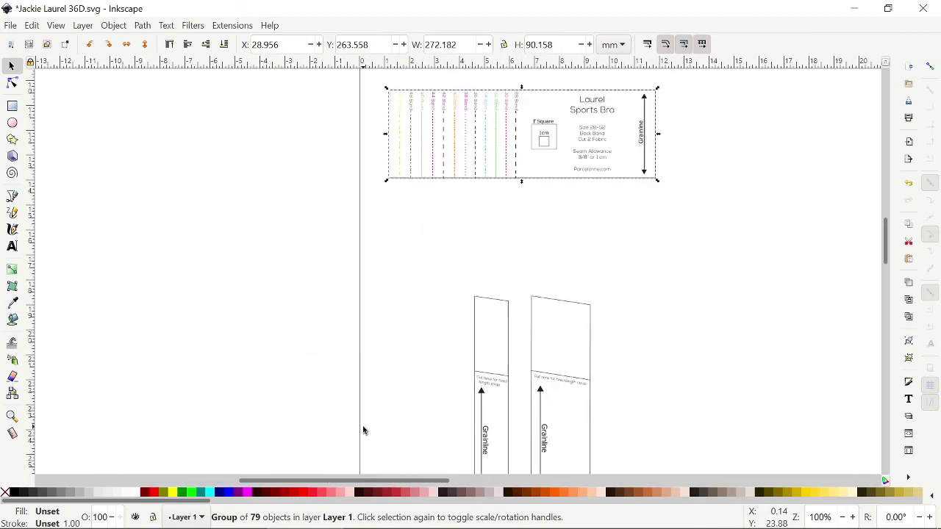
pyautogui.moveTo(429, 480); pyautogui.dragTo(469, 480)
pyautogui.scroll(4, 446, 453)
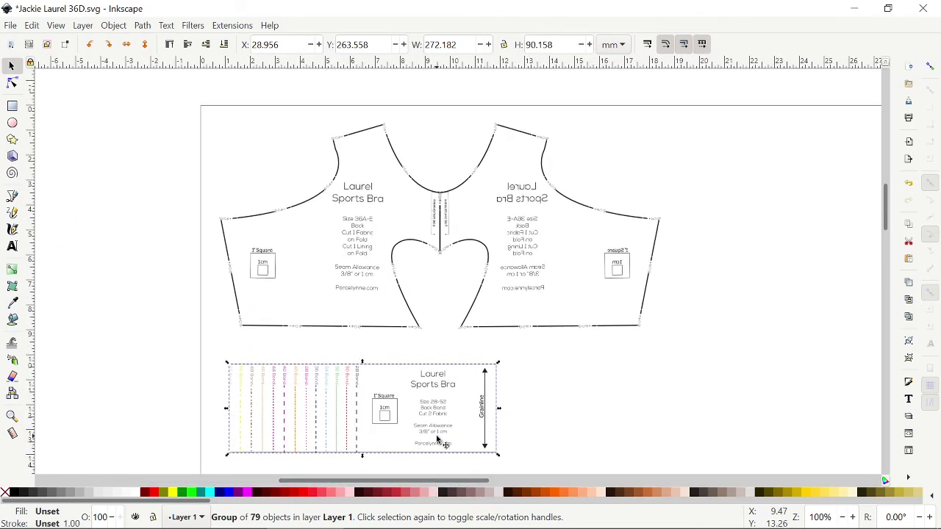
pyautogui.click(306, 201)
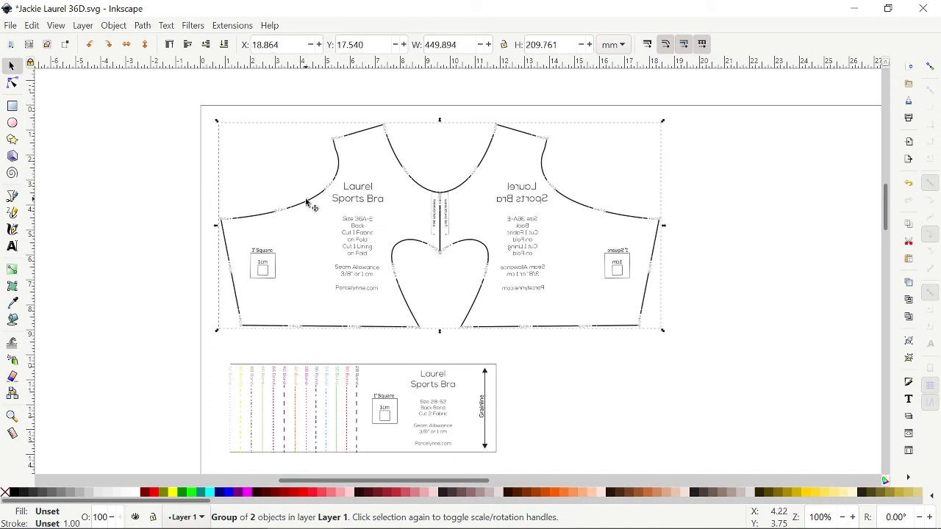
pyautogui.click(13, 108)
pyautogui.moveTo(208, 117); pyautogui.dragTo(739, 462)
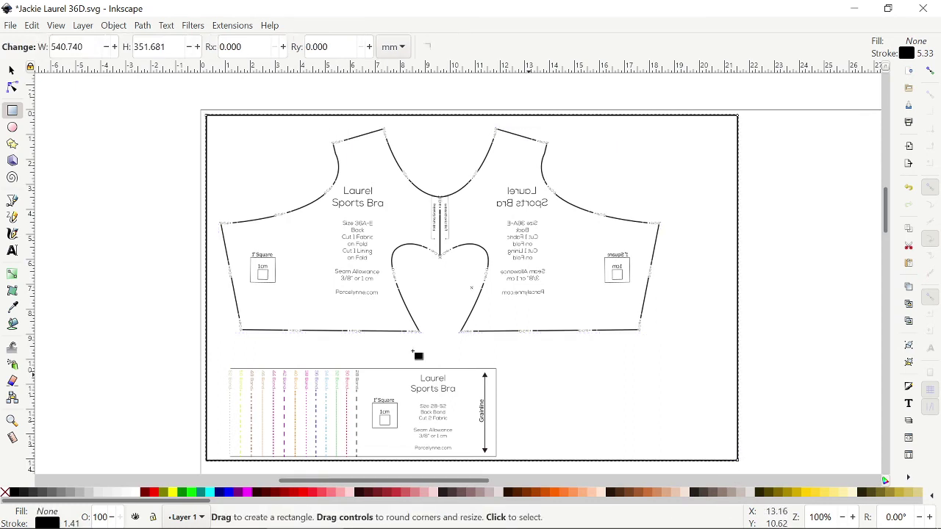
# Step: Start a text heading just above the pattern frame
pyautogui.click(14, 251)
pyautogui.moveTo(264, 76); pyautogui.dragTo(631, 102)
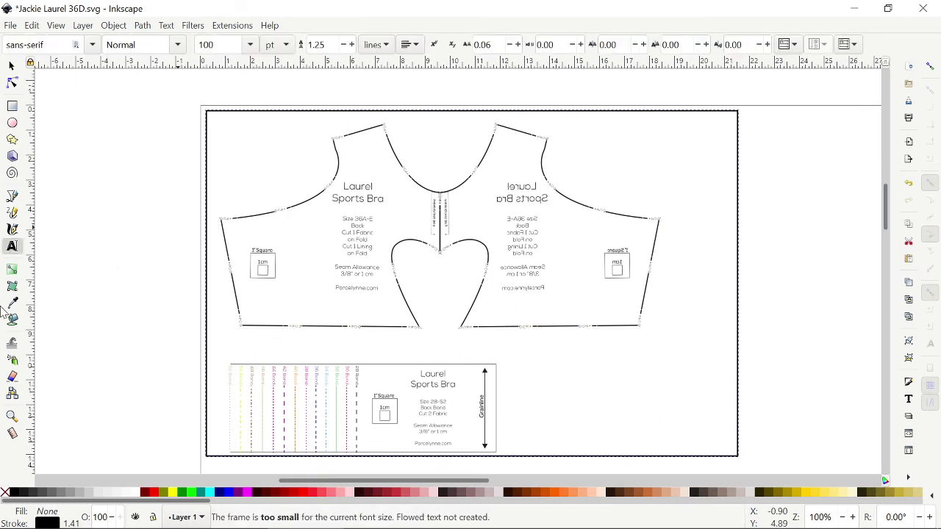
pyautogui.hotkey('shift', 'e')
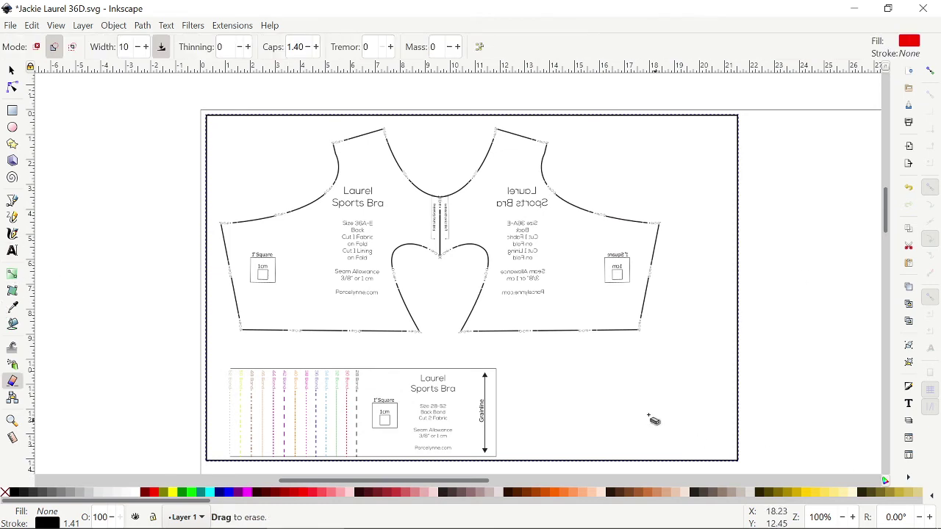
pyautogui.scroll(1, 518, 283)
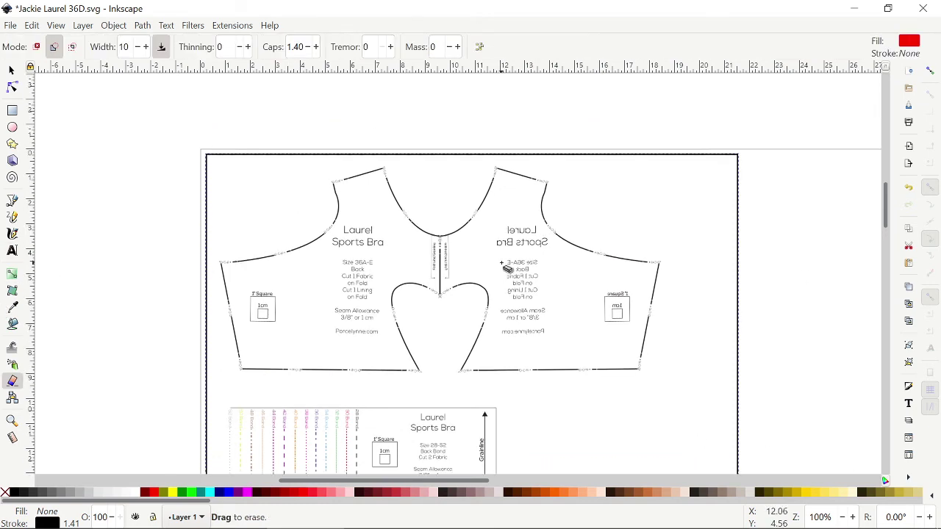
pyautogui.click(12, 251)
pyautogui.moveTo(526, 129); pyautogui.dragTo(553, 137)
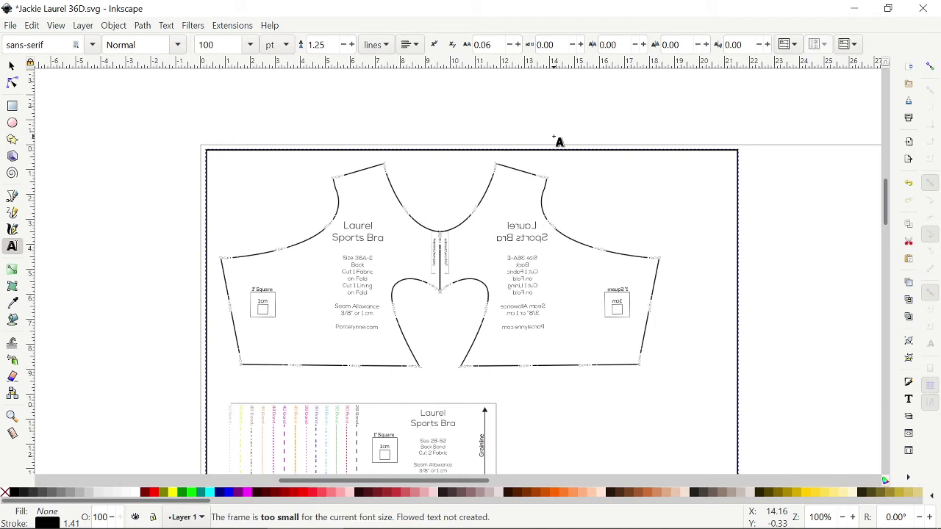
pyautogui.click(426, 112)
# Step: Type the heading SELF above the first frame
pyautogui.write('SELF')
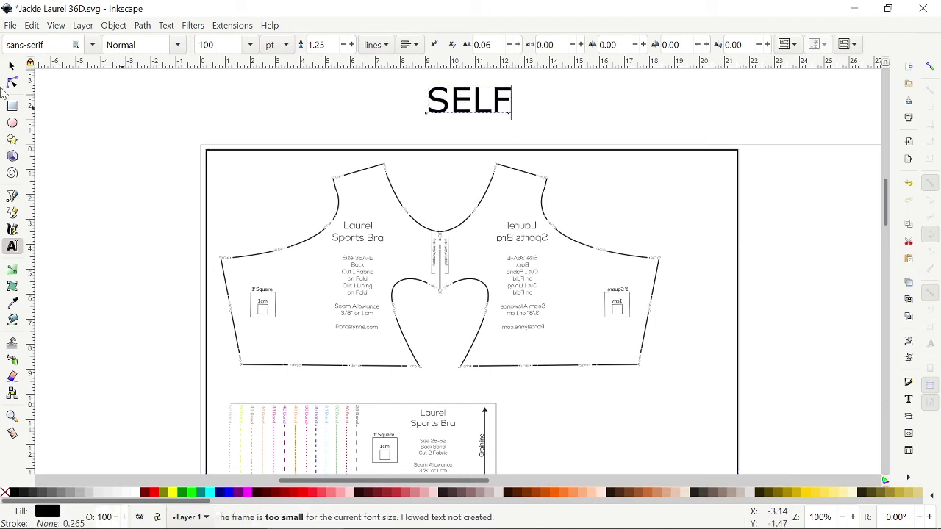
pyautogui.moveTo(744, 527)
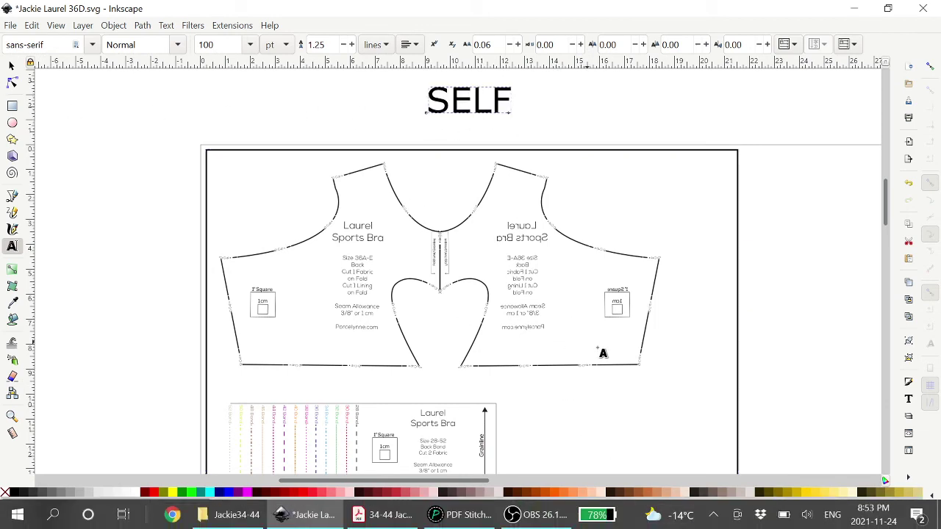
pyautogui.scroll(-1, 603, 349)
pyautogui.keyDown('ctrl'); pyautogui.scroll(-6, 605, 341); pyautogui.keyUp('ctrl')
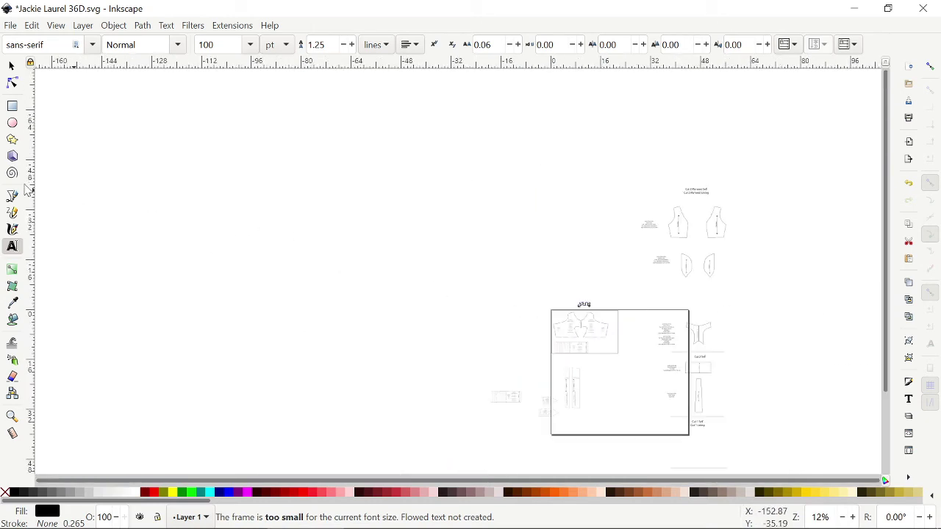
# Step: Draw a second, empty frame above the SELF frame and head it LINING
pyautogui.click(12, 107)
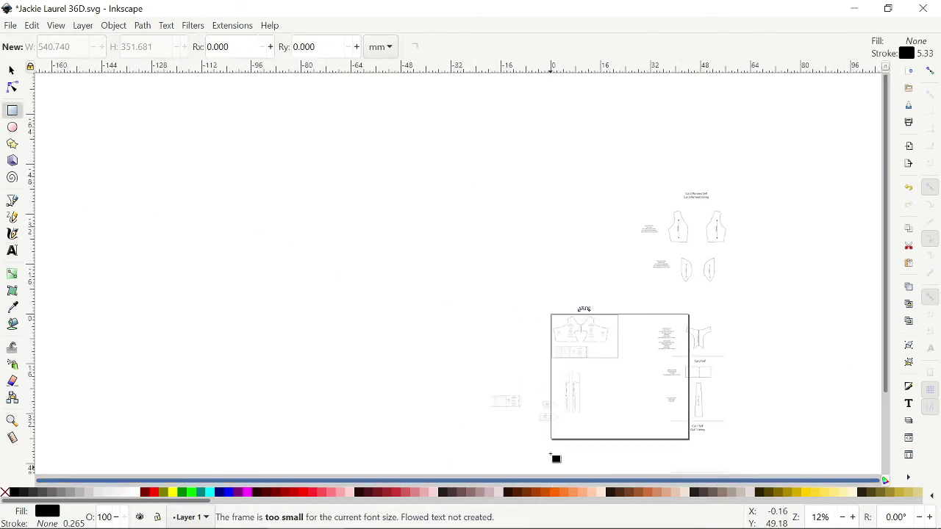
pyautogui.moveTo(537, 222); pyautogui.dragTo(629, 297)
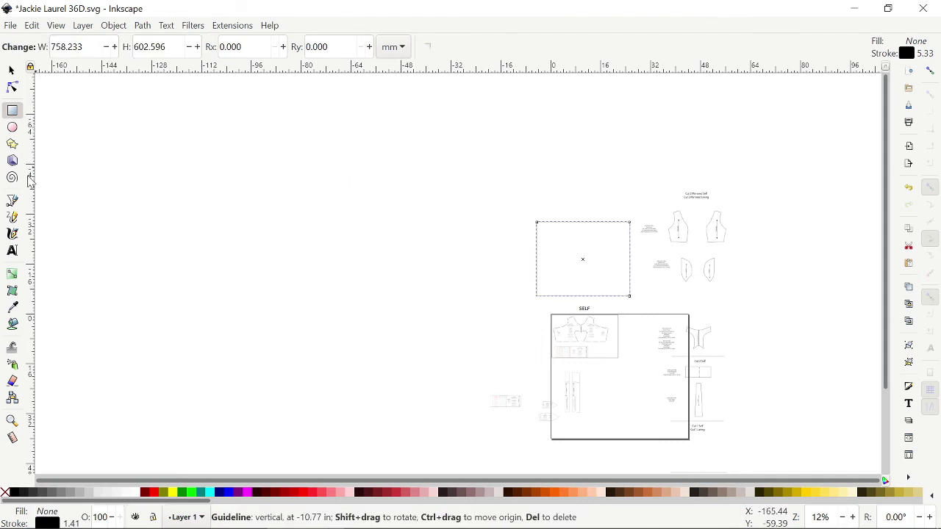
pyautogui.click(12, 250)
pyautogui.click(556, 204)
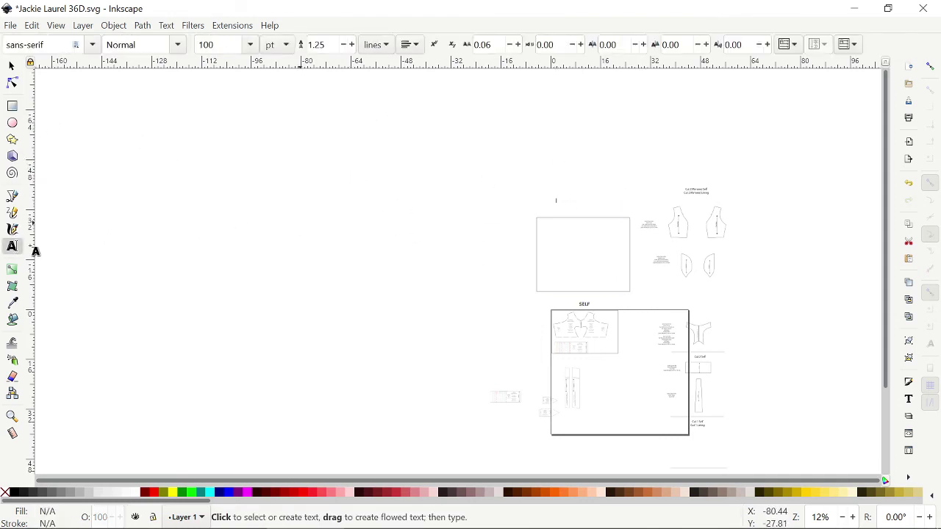
pyautogui.write('Self')
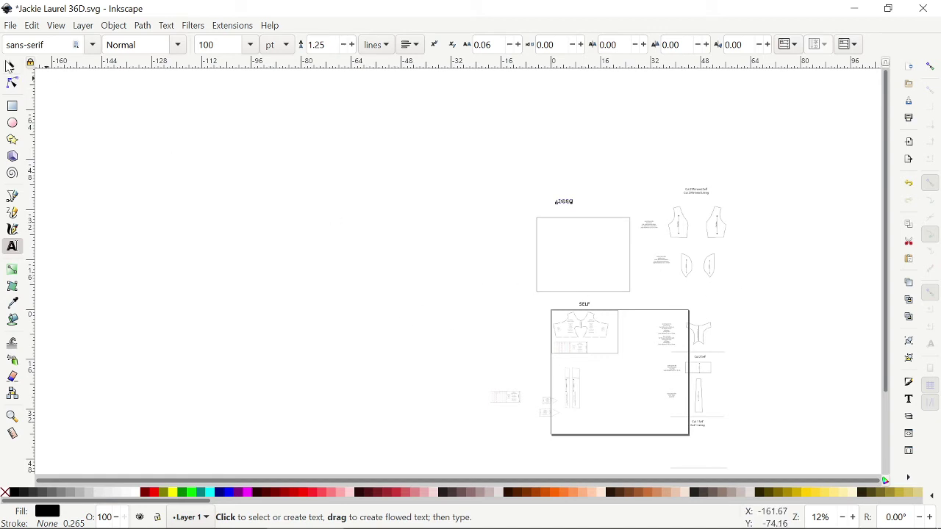
pyautogui.click(9, 66)
pyautogui.scroll(2, 735, 336)
pyautogui.scroll(1, 571, 339)
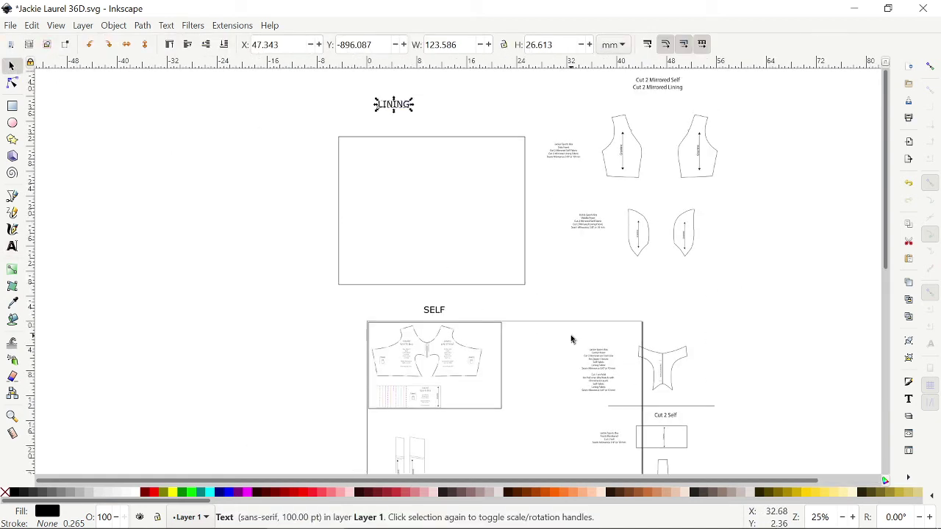
# Step: Duplicate the back pieces and move the copy up into the LINING frame
pyautogui.click(403, 353)
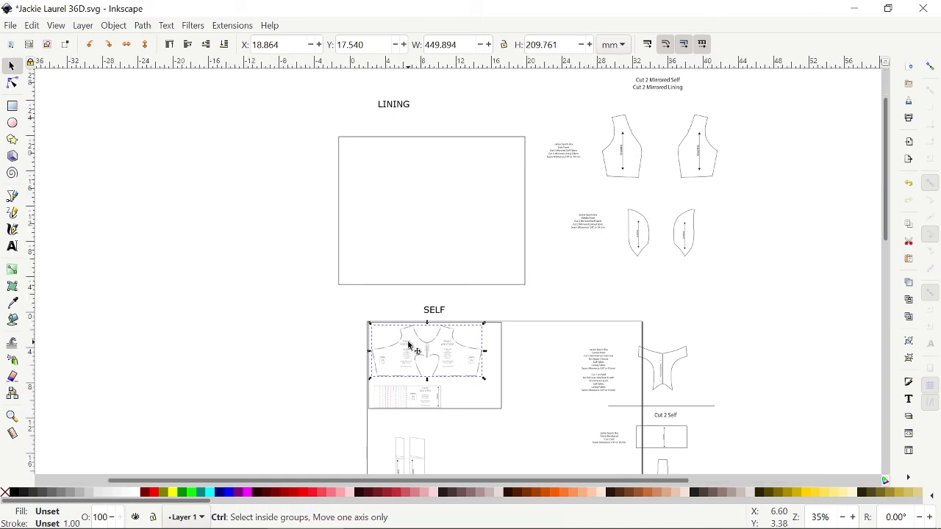
pyautogui.scroll(3, 406, 351)
pyautogui.scroll(1, 410, 348)
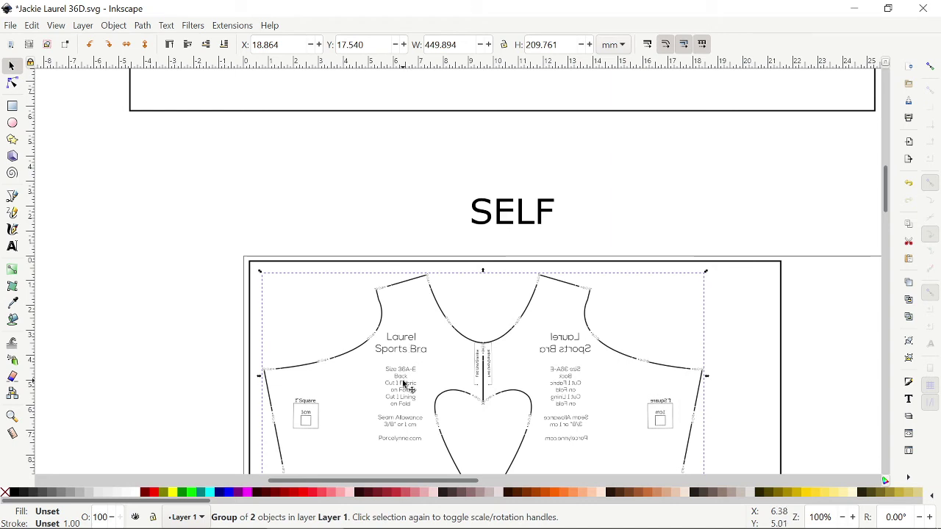
pyautogui.scroll(-2, 406, 381)
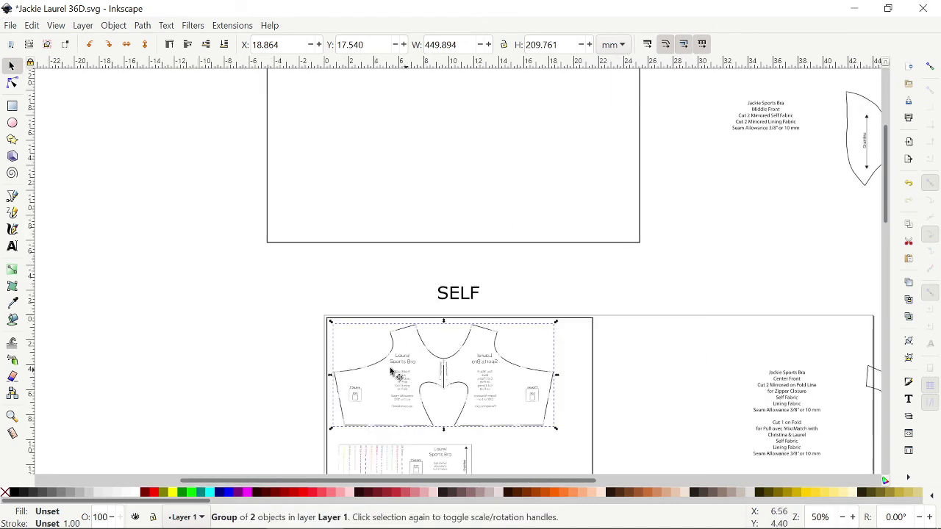
pyautogui.click(32, 25)
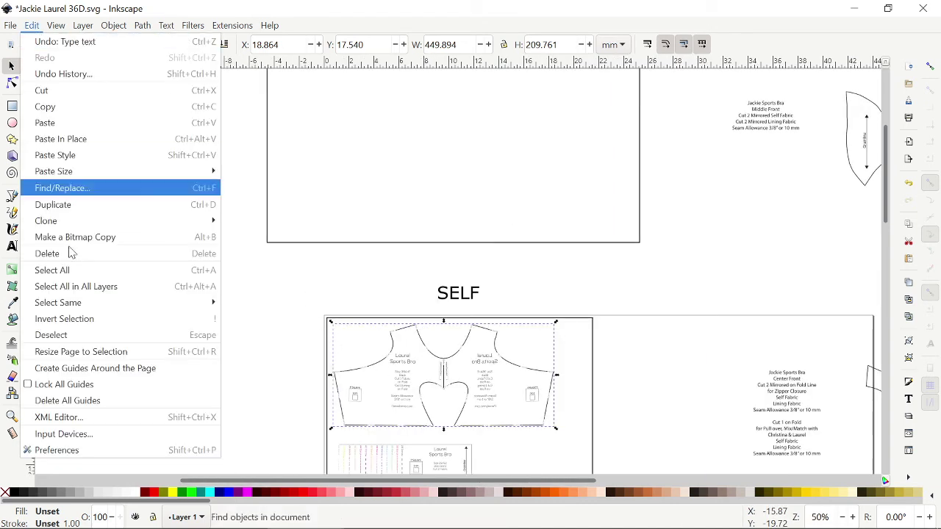
pyautogui.click(66, 204)
pyautogui.moveTo(371, 365); pyautogui.dragTo(327, 186)
# Step: Duplicate the back band, flip the copy horizontally, and place it right of the original
pyautogui.scroll(-8, 352, 275)
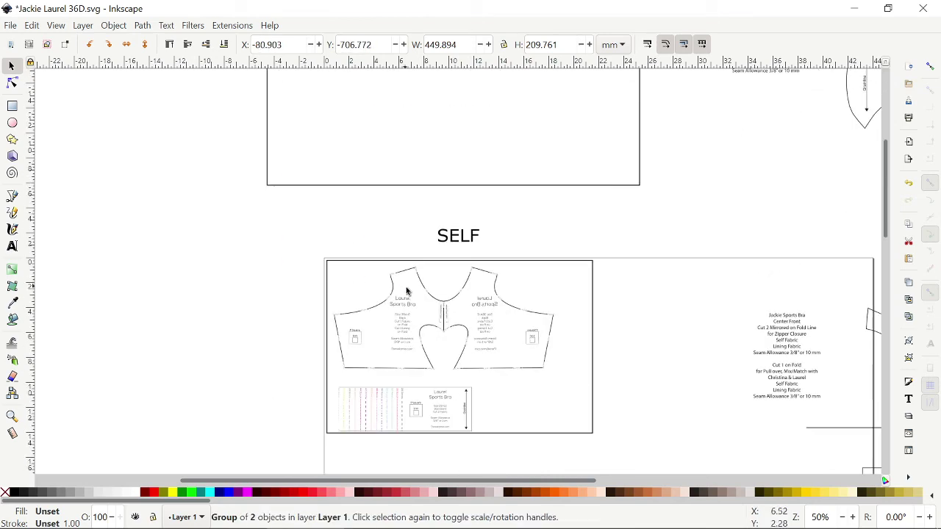
pyautogui.keyDown('ctrl'); pyautogui.scroll(1, 437, 416); pyautogui.keyUp('ctrl')
pyautogui.keyDown('ctrl'); pyautogui.scroll(2, 437, 416); pyautogui.keyUp('ctrl')
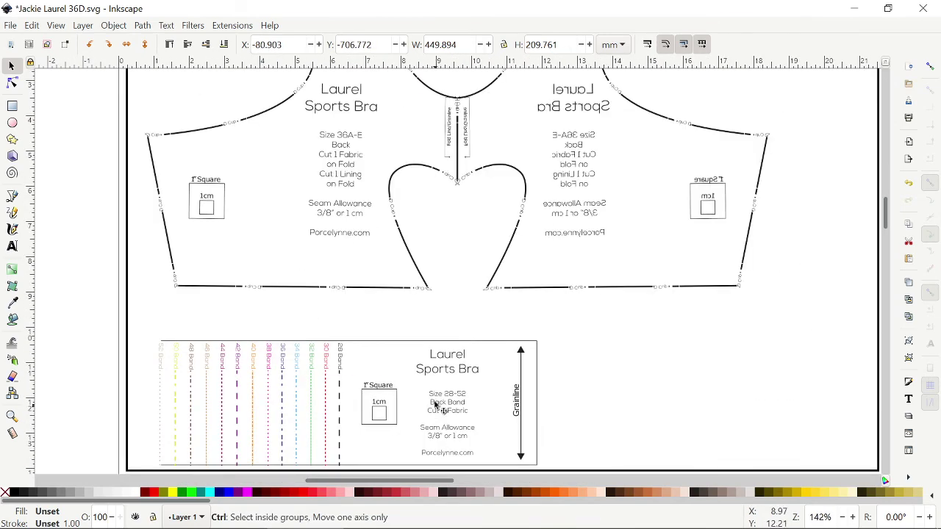
pyautogui.keyDown('ctrl'); pyautogui.scroll(-2, 437, 416); pyautogui.keyUp('ctrl')
pyautogui.keyDown('ctrl'); pyautogui.click(409, 384); pyautogui.keyUp('ctrl')
pyautogui.click(402, 377)
pyautogui.moveTo(403, 377)
pyautogui.mouseDown()
pyautogui.moveTo(390, 364)
pyautogui.moveTo(397, 361)
pyautogui.mouseUp()
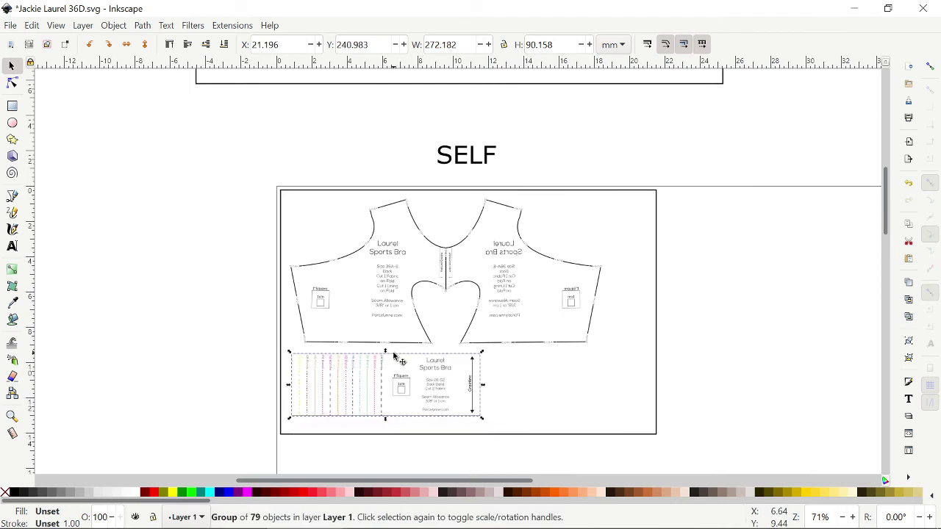
pyautogui.click(32, 27)
pyautogui.click(89, 203)
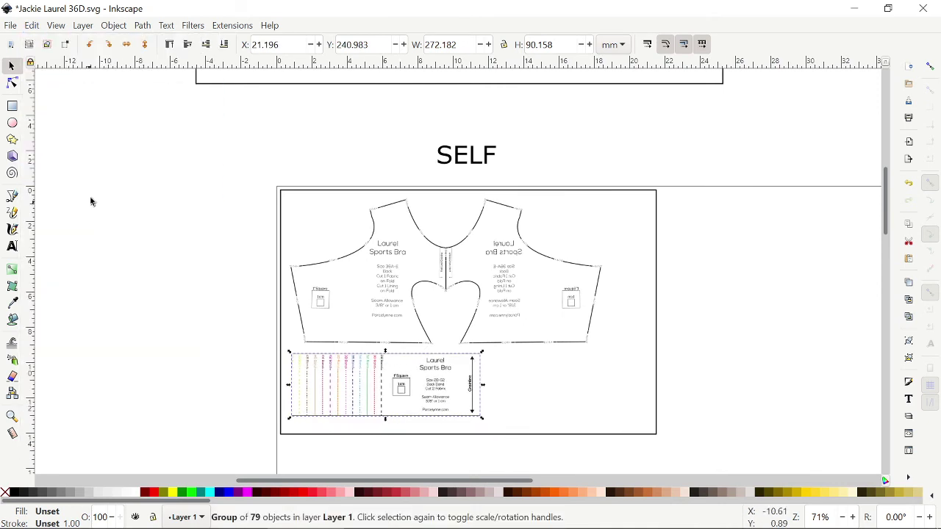
pyautogui.click(128, 46)
pyautogui.moveTo(368, 391); pyautogui.dragTo(562, 388)
# Step: Stretch the SELF frame rectangle to 774.249 × 501.944 mm around the bodice and bands
pyautogui.click(662, 280)
pyautogui.click(658, 291)
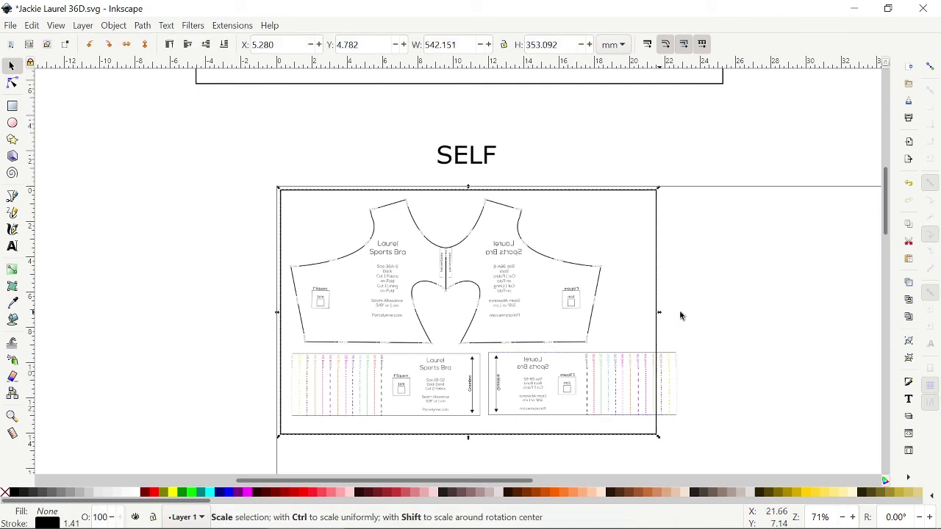
pyautogui.moveTo(688, 316); pyautogui.dragTo(846, 312)
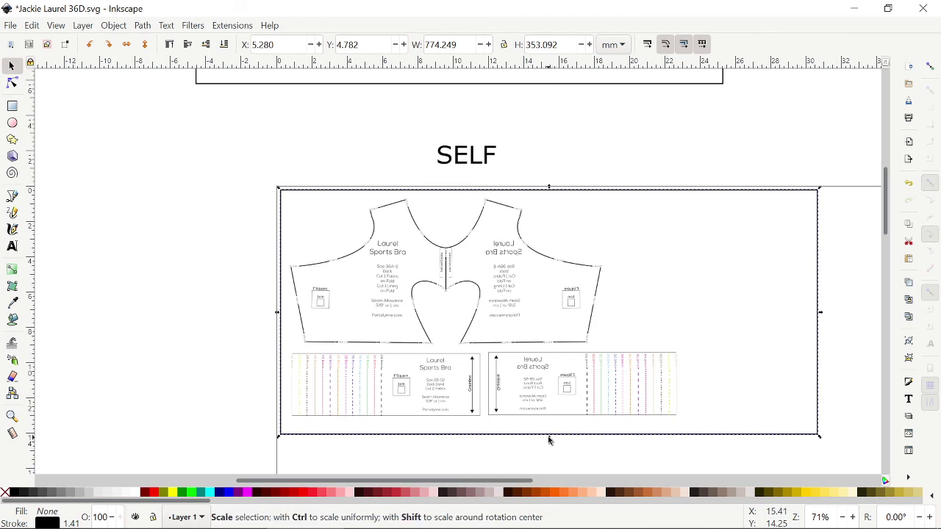
pyautogui.moveTo(551, 441); pyautogui.dragTo(559, 474)
pyautogui.scroll(-4, 568, 397)
pyautogui.scroll(4, 542, 367)
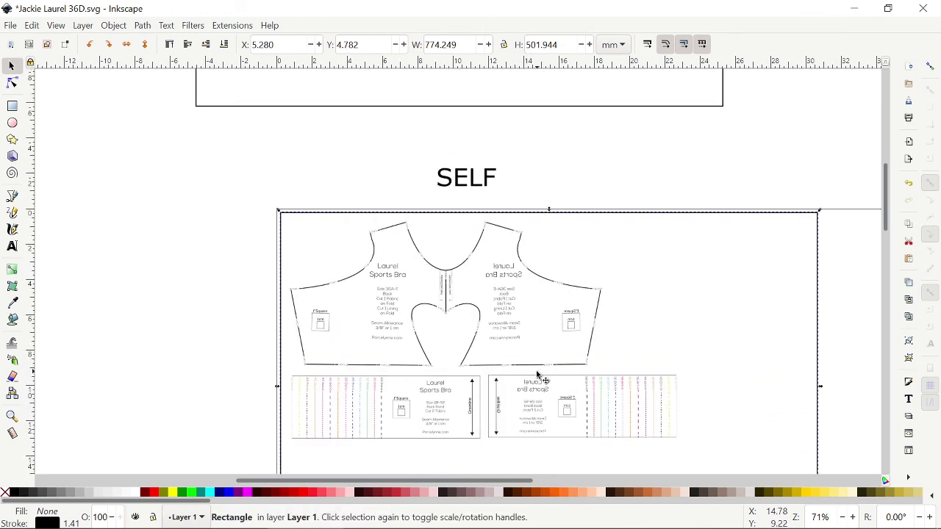
pyautogui.scroll(2, 542, 376)
pyautogui.moveTo(494, 480); pyautogui.dragTo(684, 480)
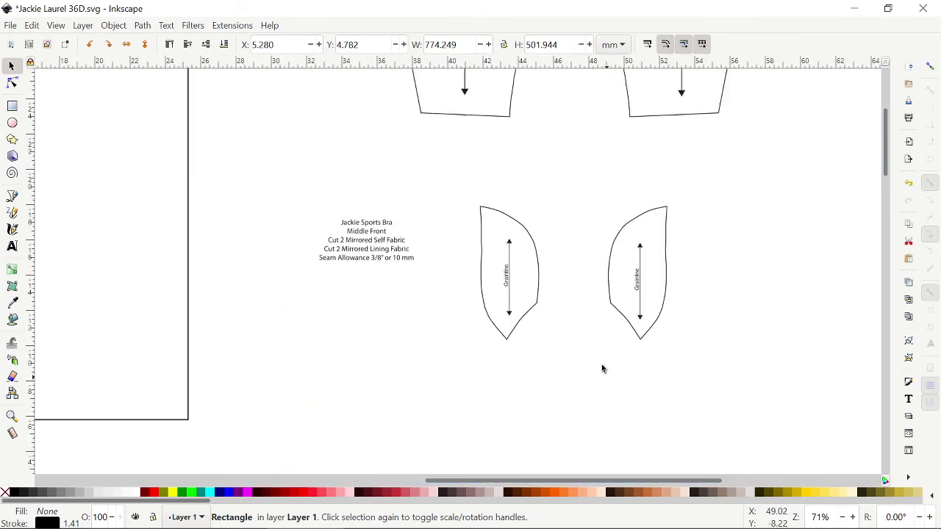
pyautogui.scroll(2, 520, 128)
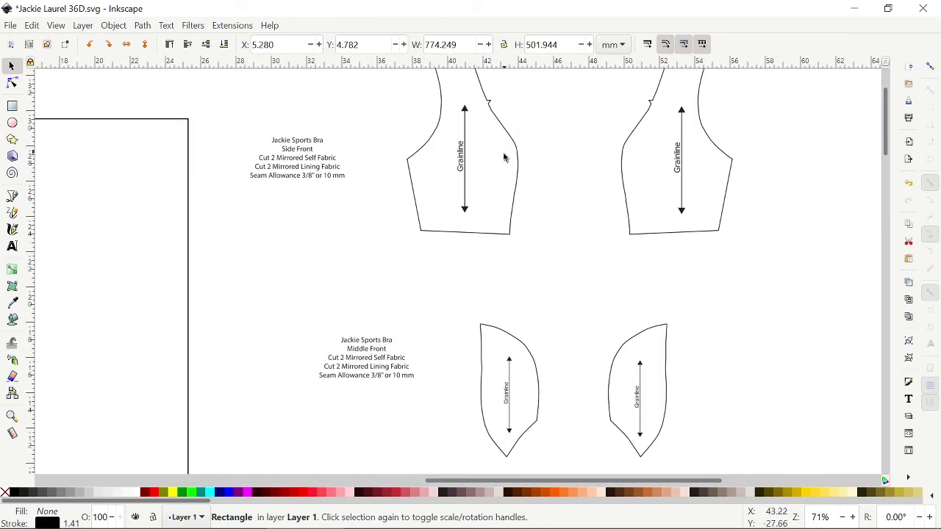
pyautogui.scroll(3, 499, 191)
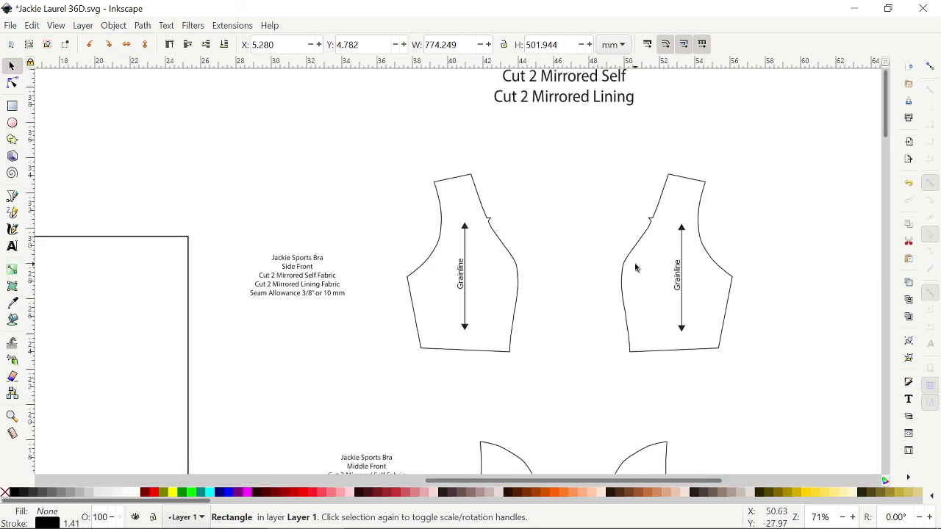
pyautogui.click(519, 267)
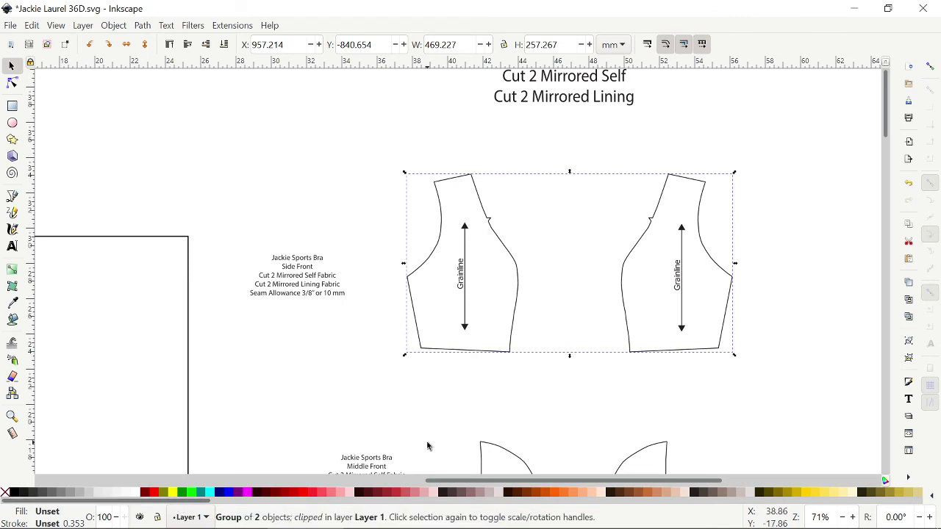
pyautogui.scroll(-8, 536, 380)
pyautogui.scroll(-10, 536, 324)
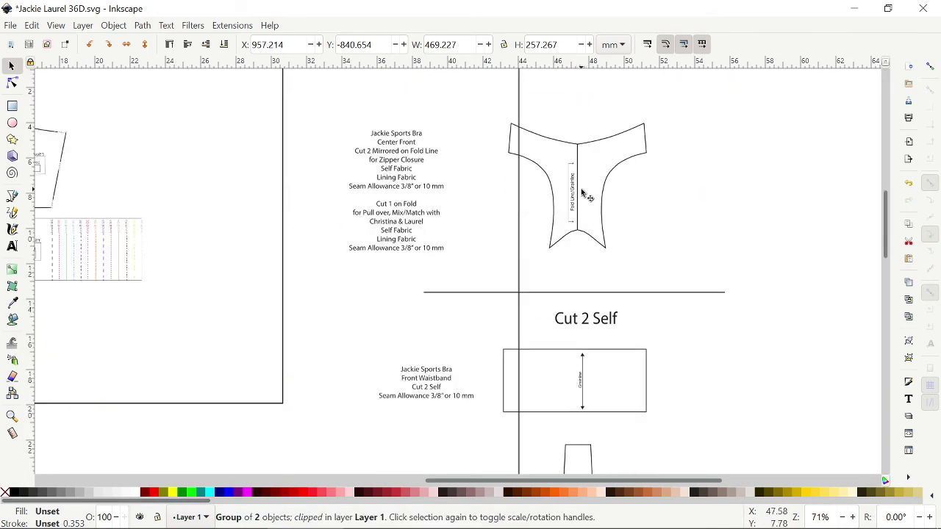
pyautogui.scroll(-4, 580, 197)
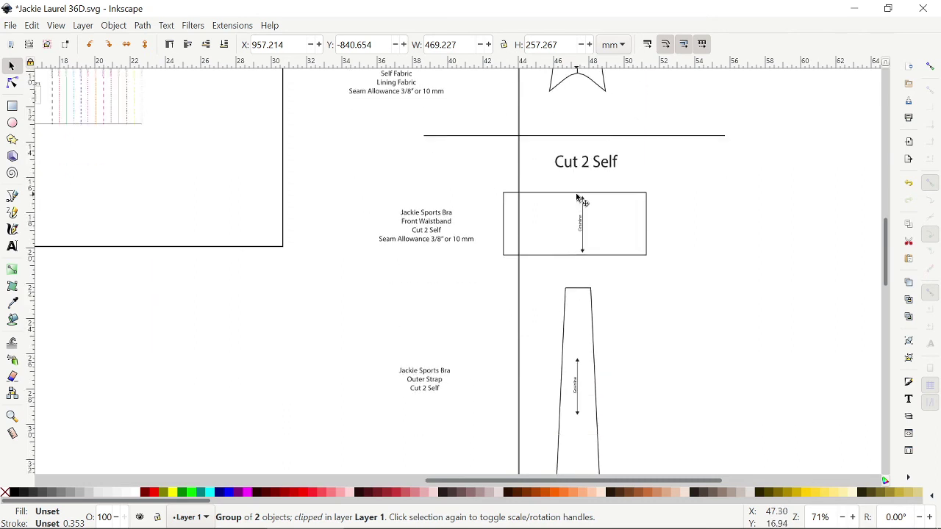
pyautogui.scroll(-4, 567, 215)
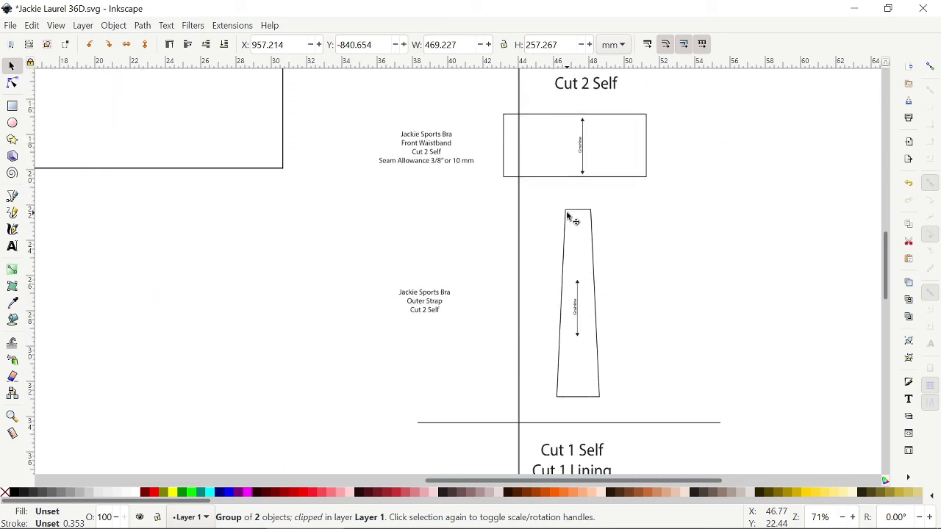
pyautogui.scroll(-1, 567, 214)
pyautogui.moveTo(464, 481); pyautogui.dragTo(305, 477)
pyautogui.scroll(20, 525, 371)
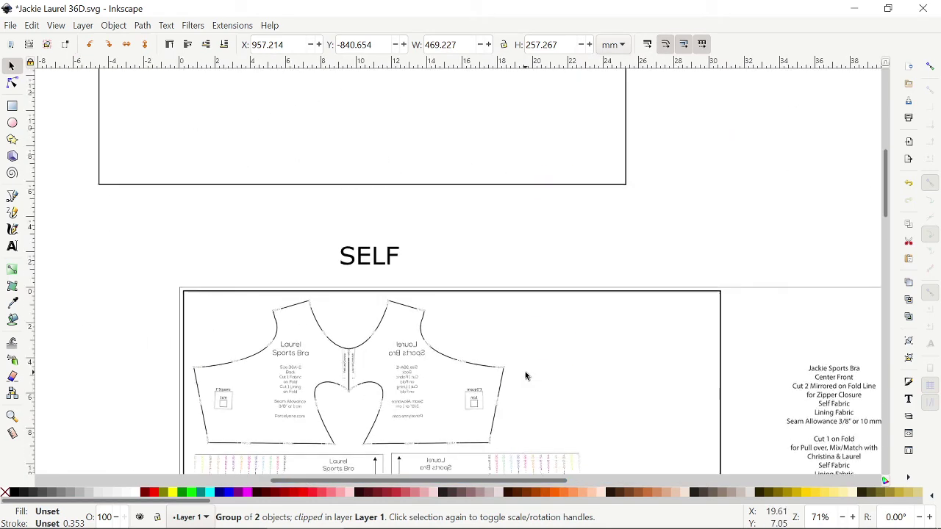
pyautogui.scroll(1, 526, 374)
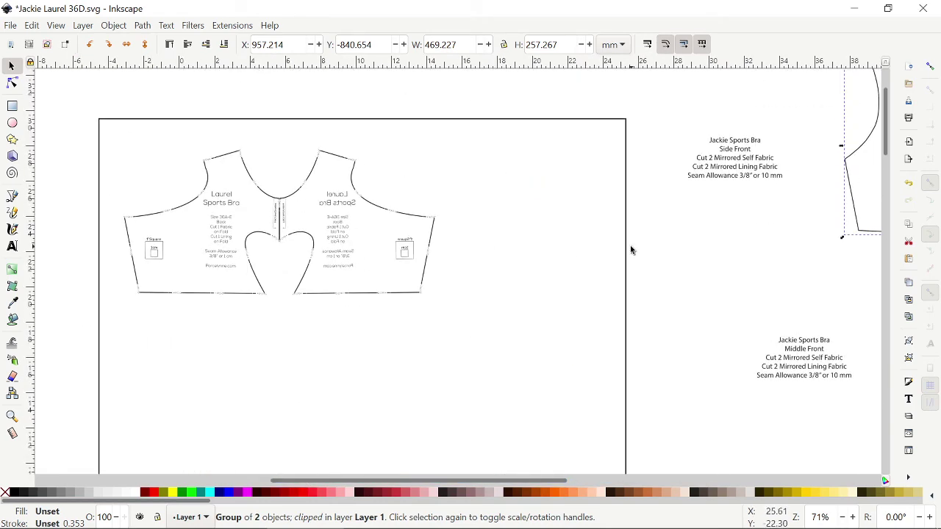
pyautogui.scroll(-2, 591, 287)
pyautogui.scroll(-6, 601, 286)
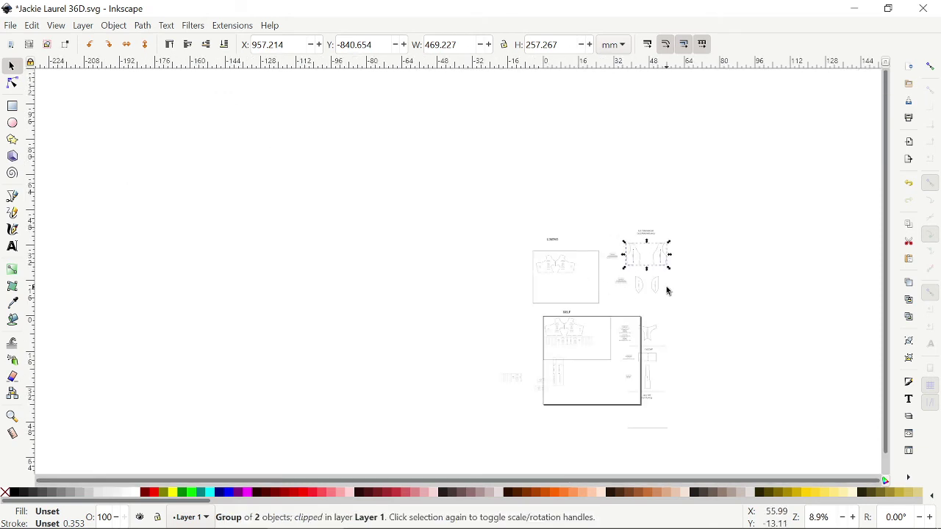
# Step: Move the small T-shaped pattern piece up and to the right, then clear the selection
pyautogui.press('Escape')
pyautogui.scroll(-6, 655, 429)
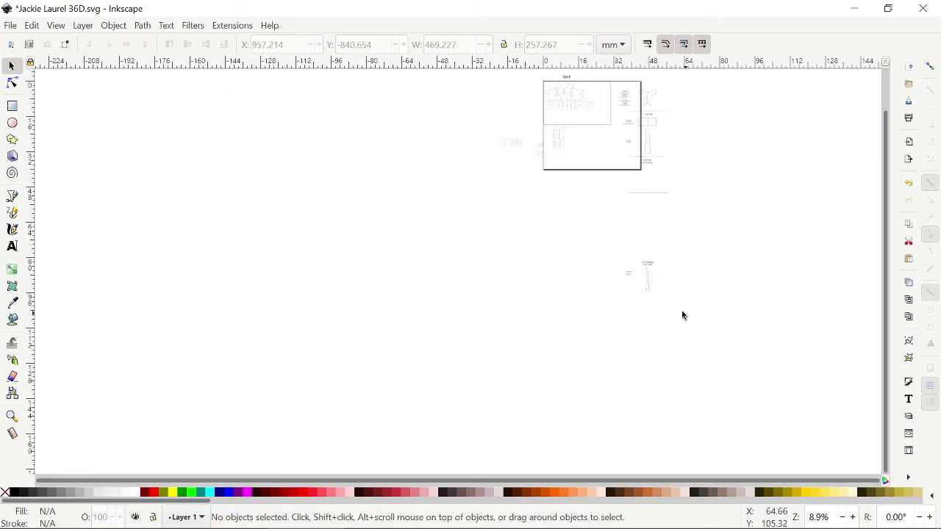
pyautogui.click(658, 274)
pyautogui.moveTo(658, 273); pyautogui.dragTo(720, 114)
pyautogui.press('Escape')
pyautogui.press('Delete')
# Step: Scroll up to the LINING frame and select all 1791 objects with Ctrl+A
pyautogui.scroll(2, 683, 241)
pyautogui.keyDown('ctrl'); pyautogui.scroll(2, 721, 253); pyautogui.keyUp('ctrl')
pyautogui.scroll(4, 713, 257)
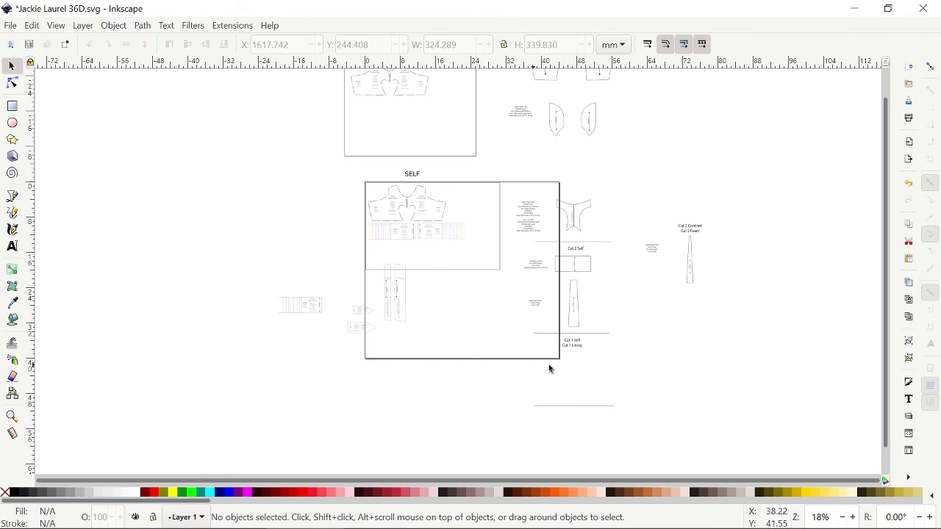
pyautogui.scroll(3, 555, 361)
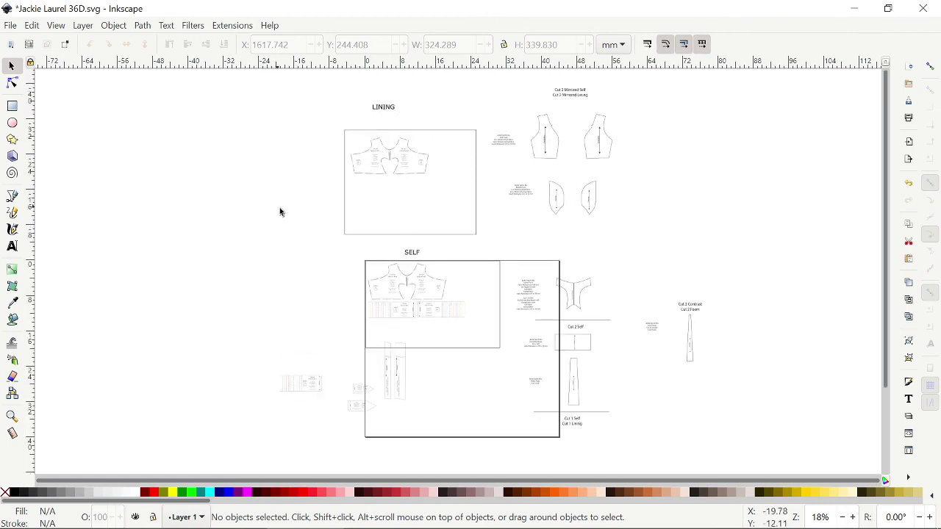
pyautogui.hotkey('ctrl', 'a')
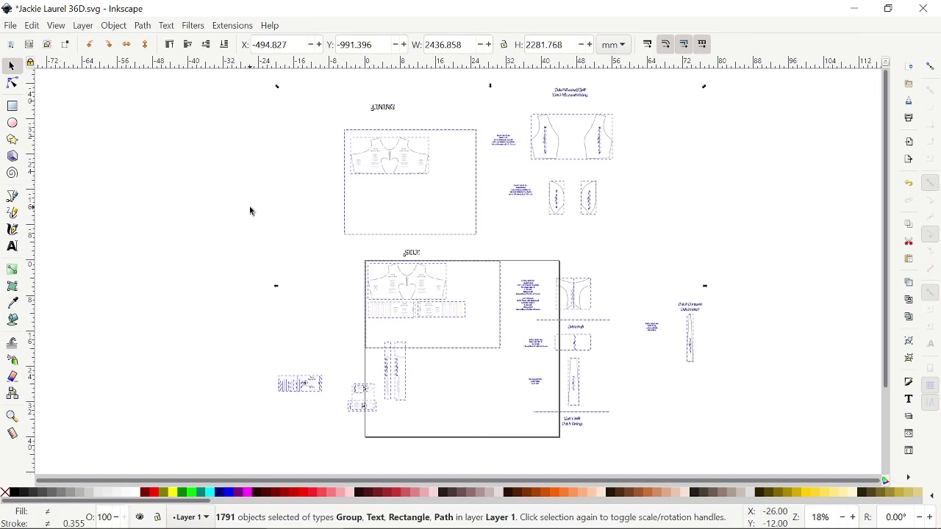
pyautogui.scroll(3, 316, 224)
pyautogui.scroll(-3, 316, 224)
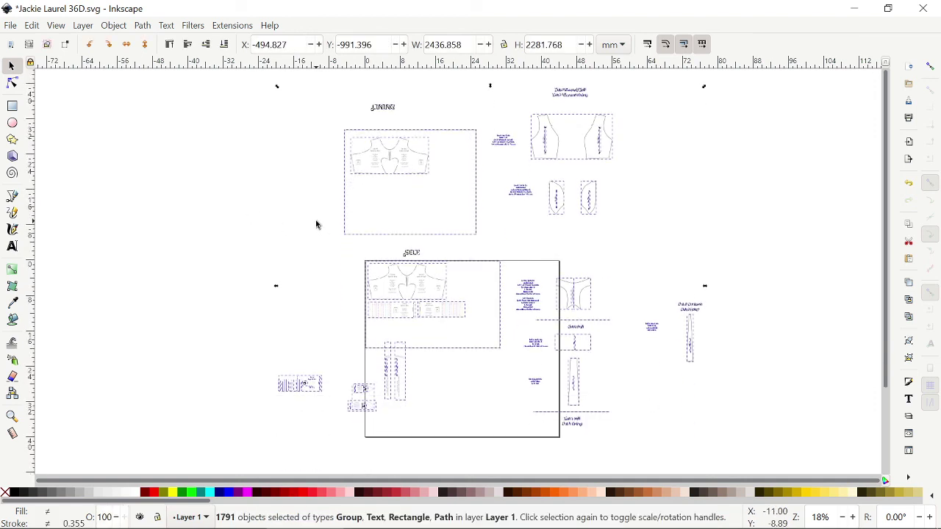
pyautogui.click(13, 26)
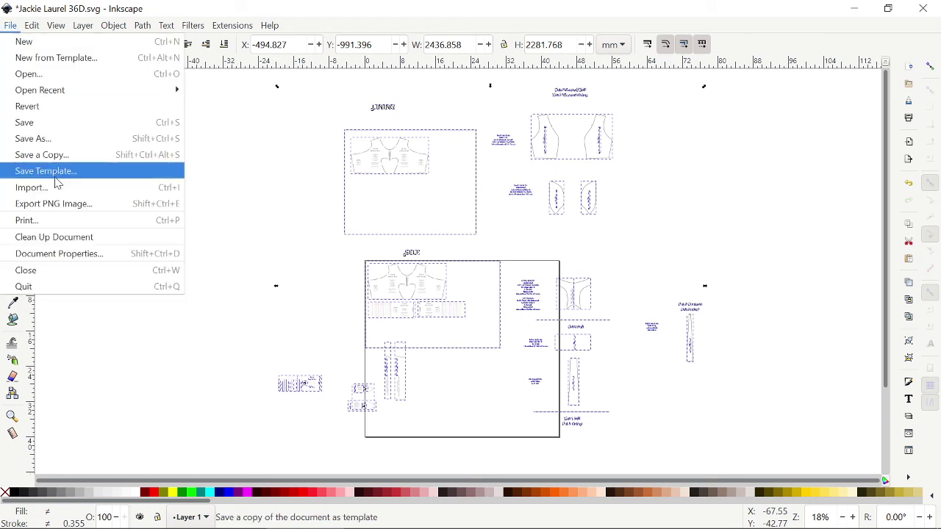
pyautogui.click(57, 125)
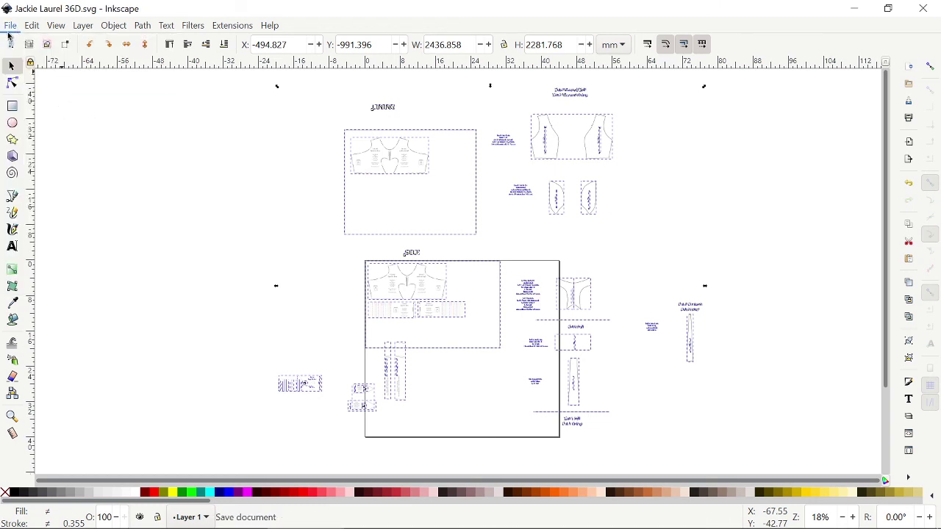
pyautogui.click(11, 26)
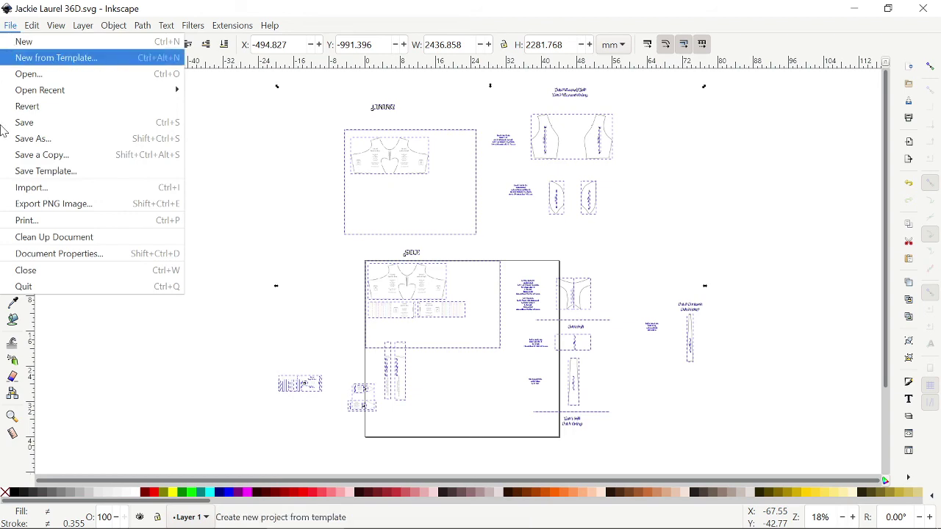
pyautogui.click(53, 190)
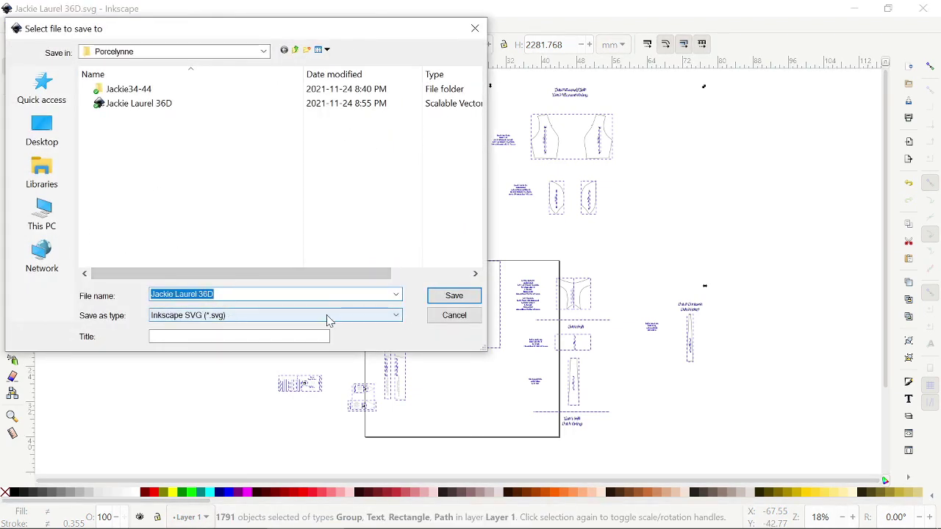
pyautogui.click(433, 318)
pyautogui.click(11, 25)
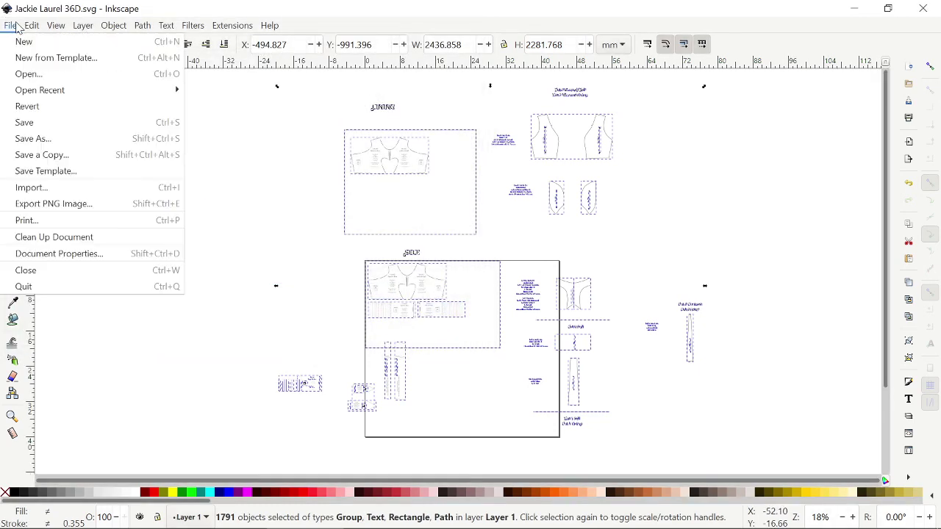
# Step: In Document Properties, fit the page to the drawing with top, left, right and bottom margins of 15
pyautogui.click(92, 255)
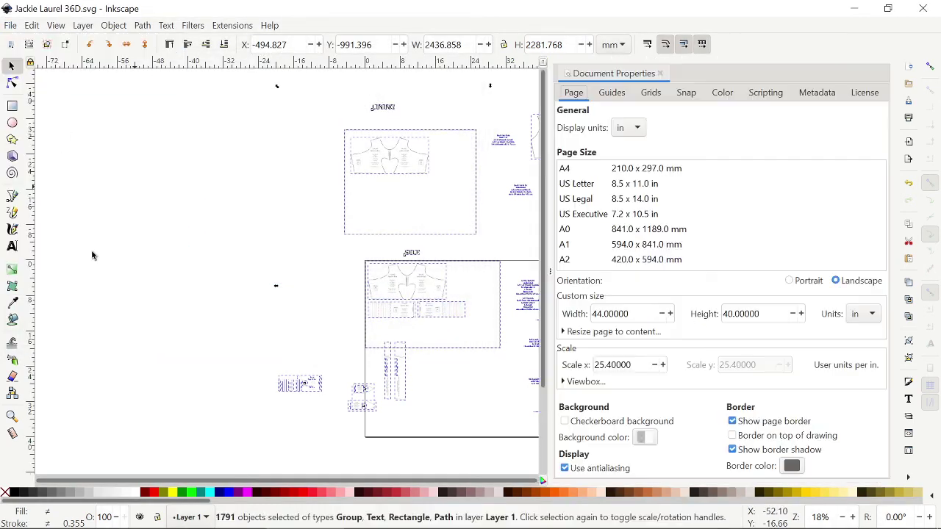
pyautogui.click(627, 333)
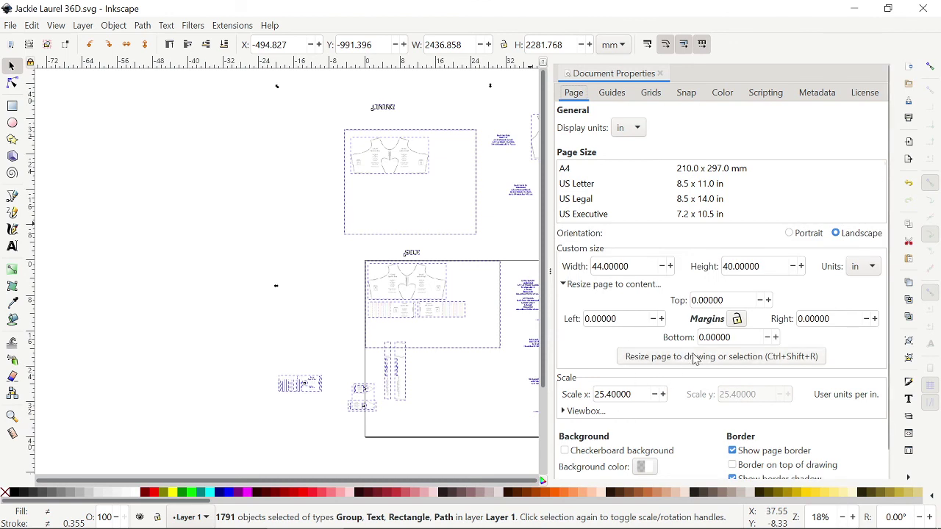
pyautogui.press('Tab')
pyautogui.write('15')
pyautogui.press('Tab')
pyautogui.write('15')
pyautogui.press('Tab')
pyautogui.write('15')
pyautogui.press('Tab')
pyautogui.write('15')
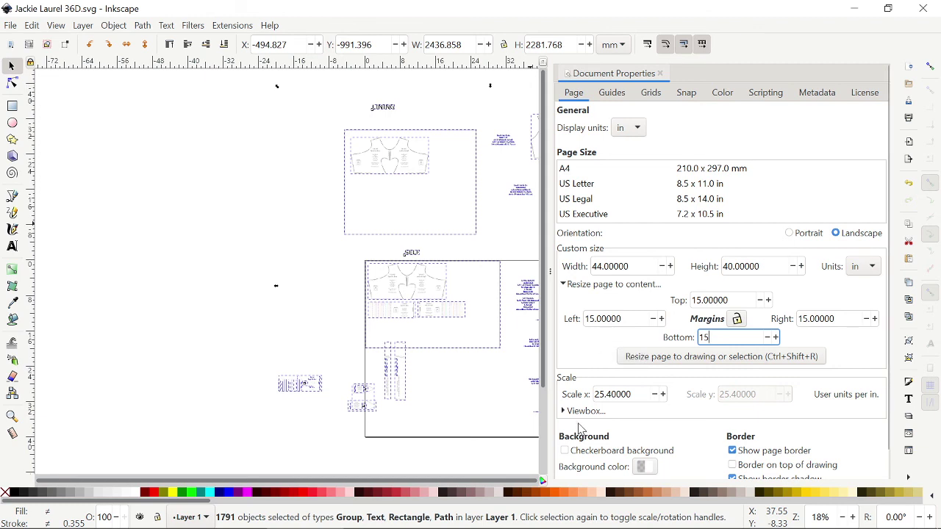
pyautogui.click(705, 358)
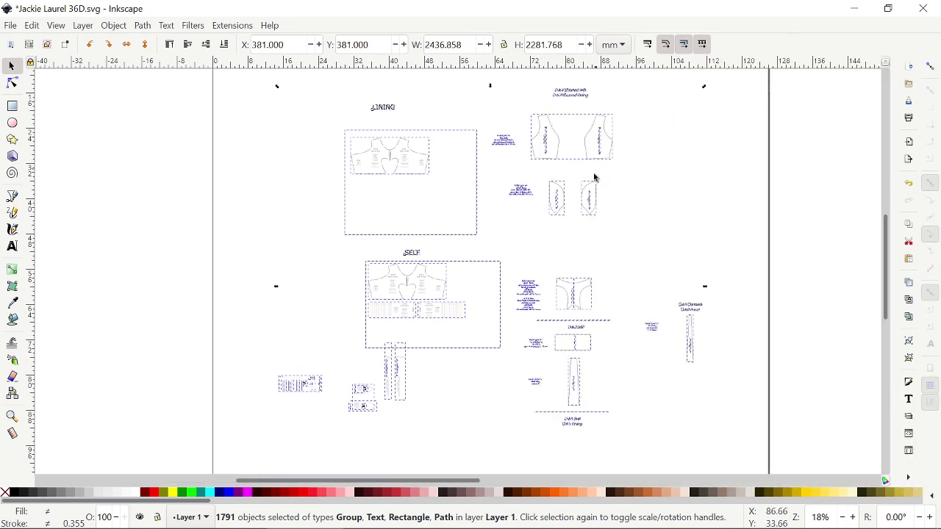
pyautogui.scroll(-2, 613, 246)
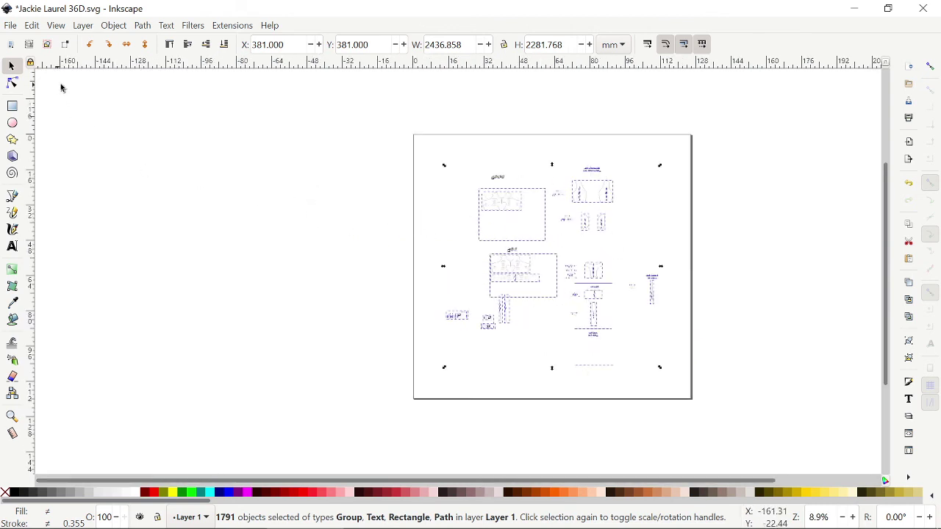
pyautogui.click(15, 26)
pyautogui.click(46, 125)
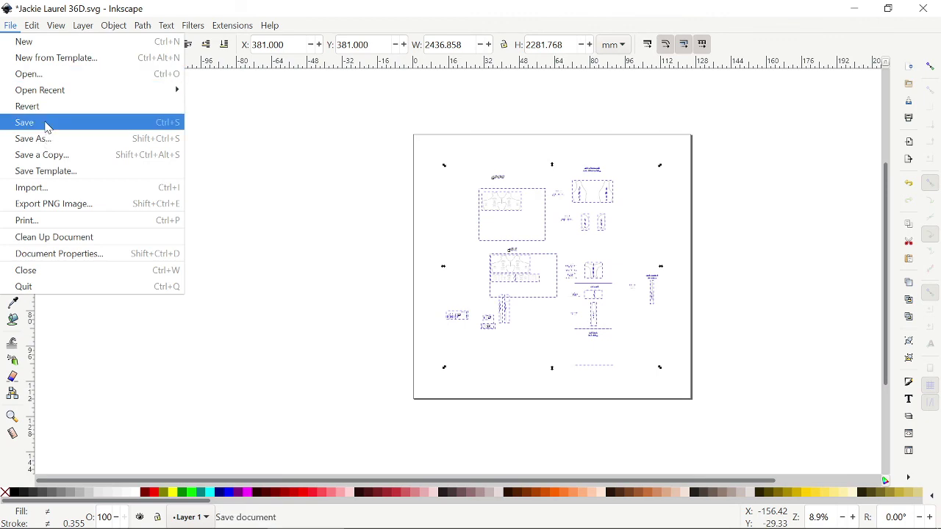
pyautogui.click(12, 26)
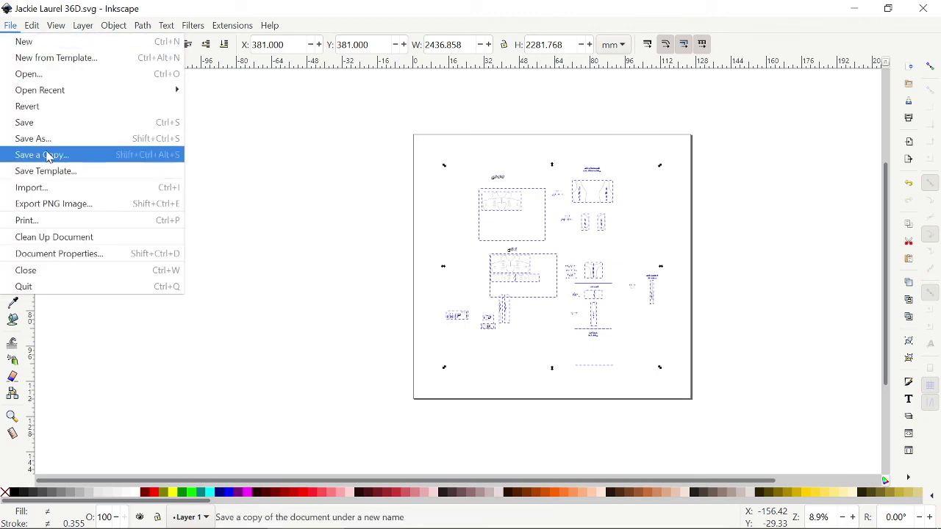
pyautogui.click(44, 122)
pyautogui.click(331, 315)
pyautogui.click(313, 264)
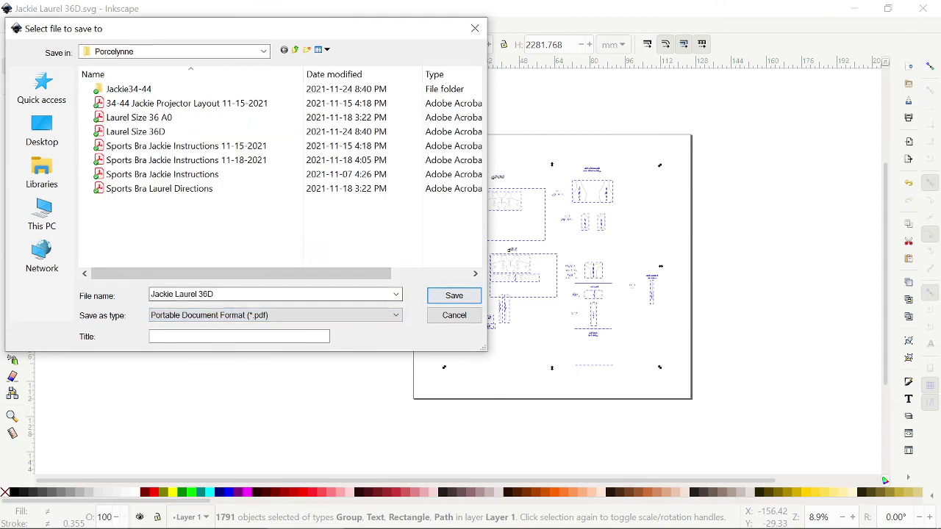
pyautogui.click(452, 298)
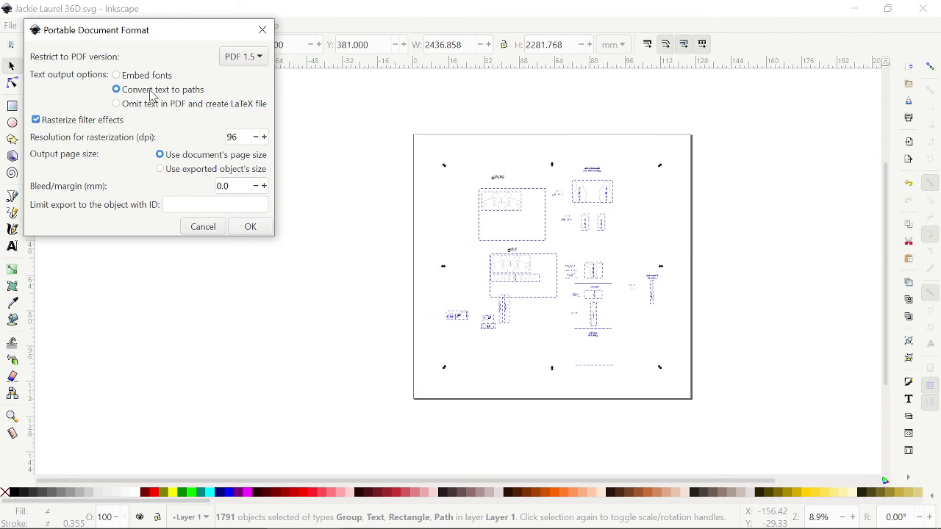
pyautogui.click(250, 227)
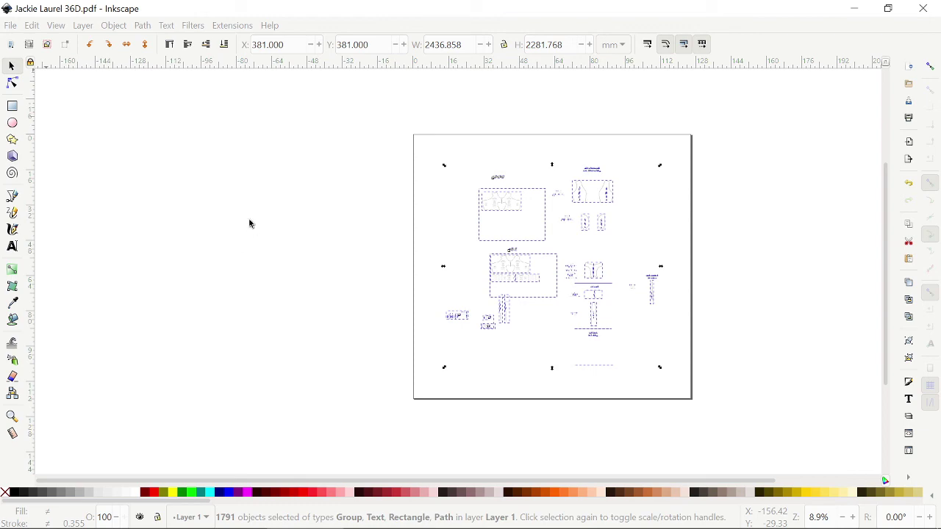
pyautogui.moveTo(236, 527)
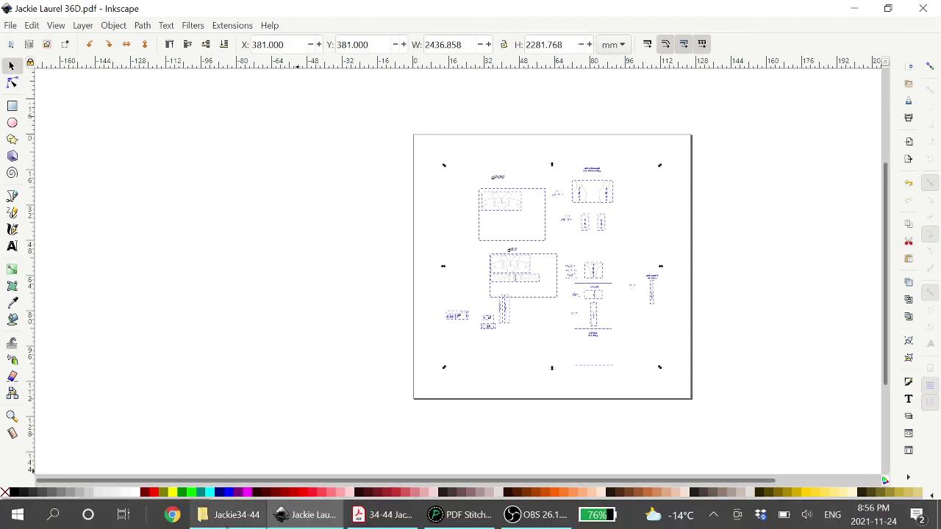
pyautogui.click(238, 516)
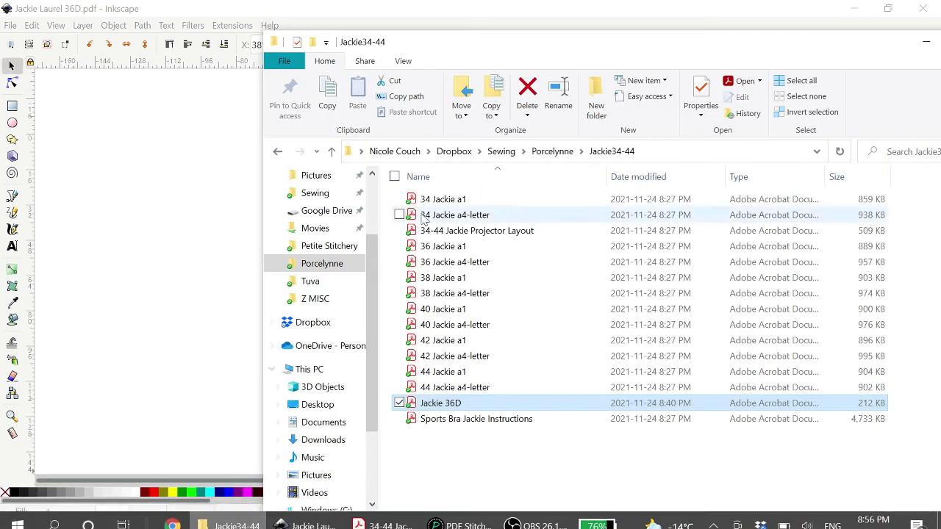
pyautogui.click(544, 151)
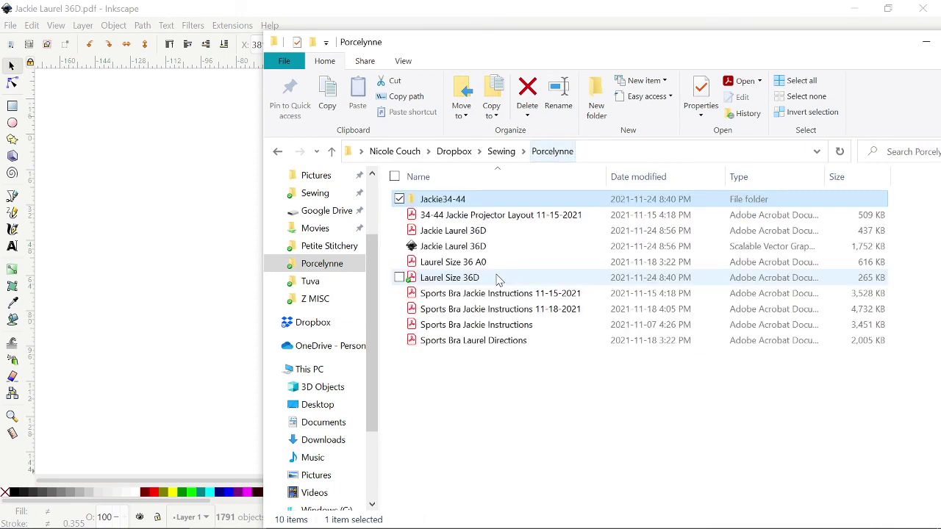
pyautogui.doubleClick(485, 231)
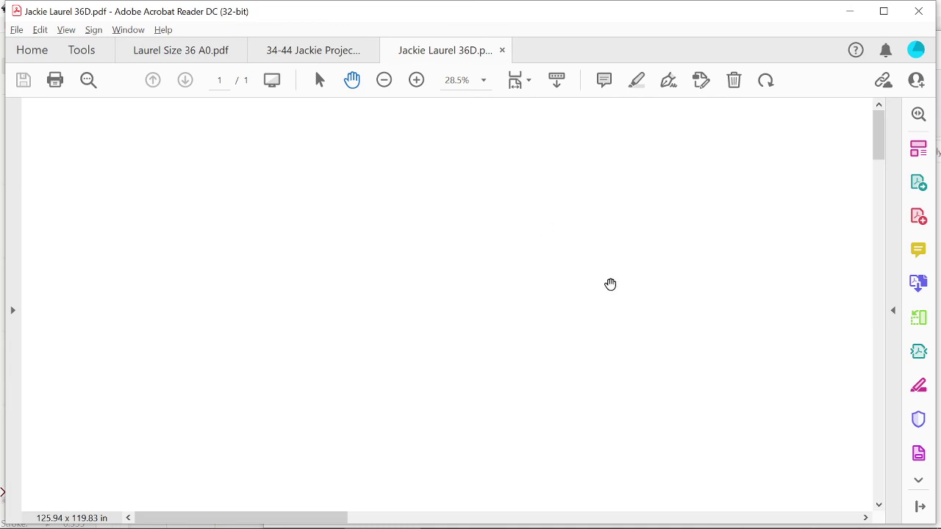
# Step: Fit the whole 125.94 × 119.83 in PDF page in the Acrobat window
pyautogui.hotkey('ctrl', '0')
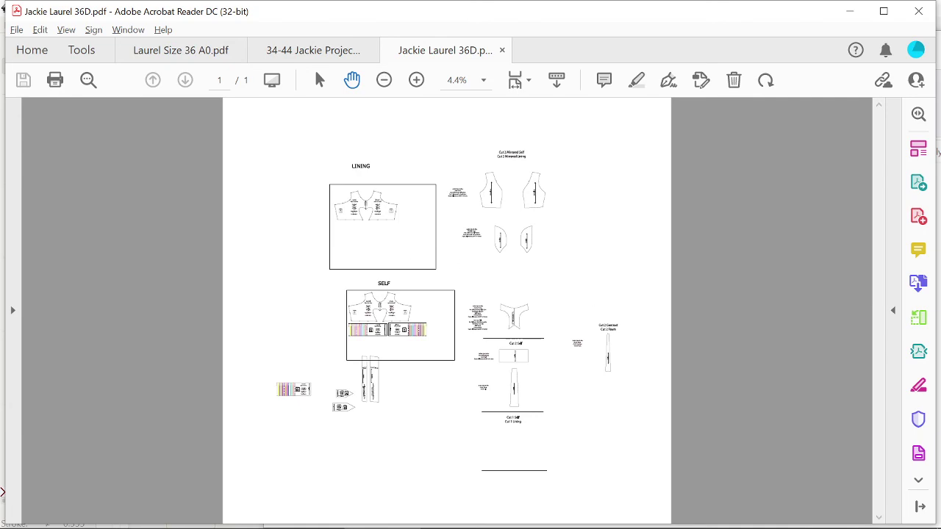
pyautogui.click(318, 515)
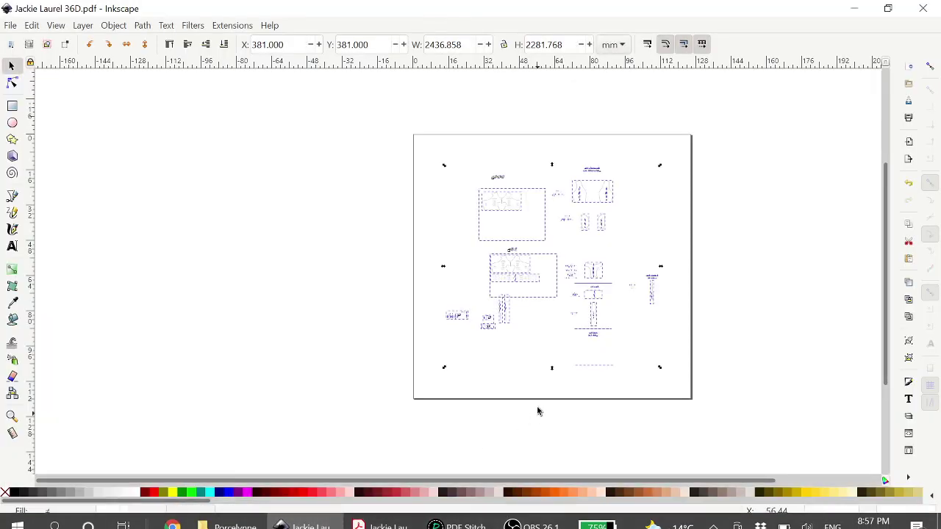
pyautogui.scroll(3, 595, 322)
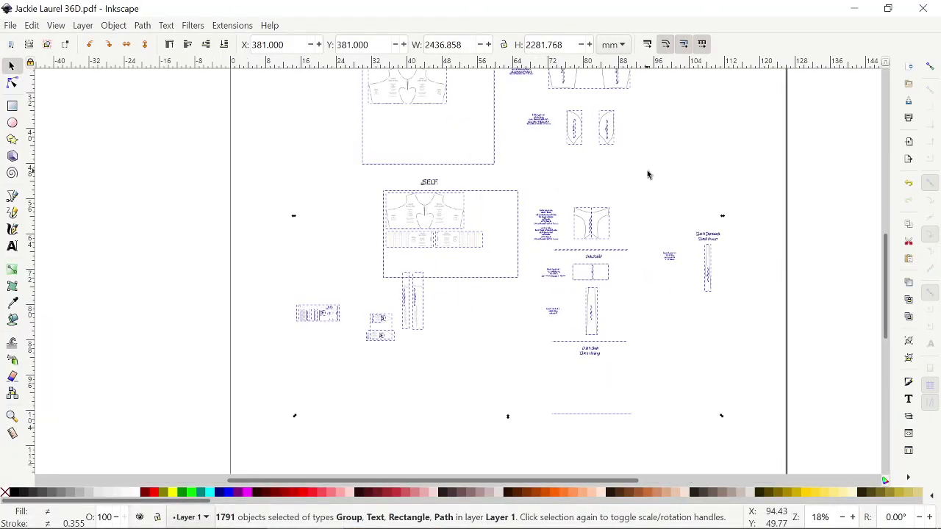
pyautogui.click(650, 184)
pyautogui.scroll(5, 652, 187)
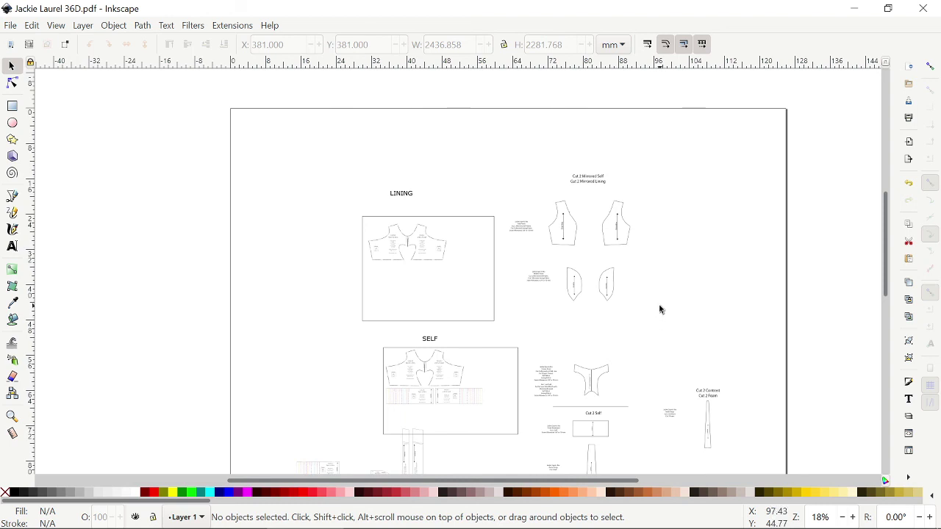
pyautogui.moveTo(478, 521)
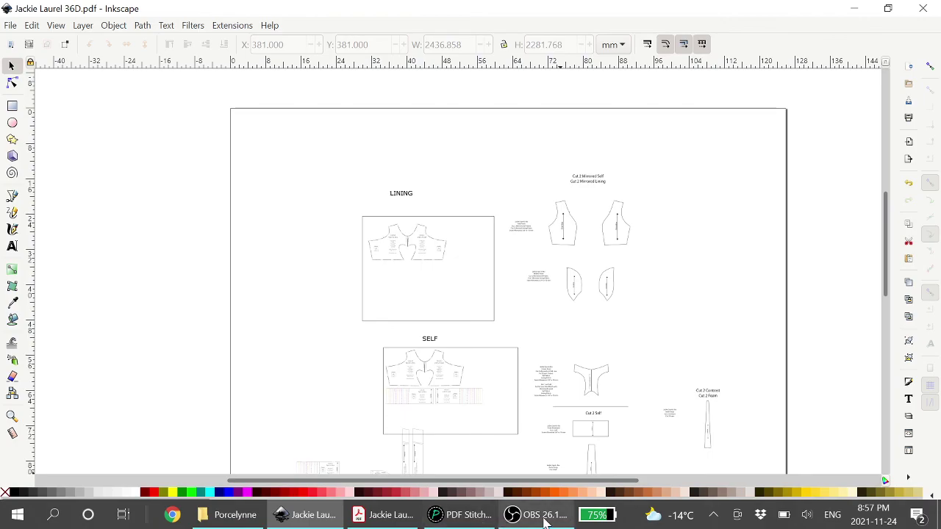